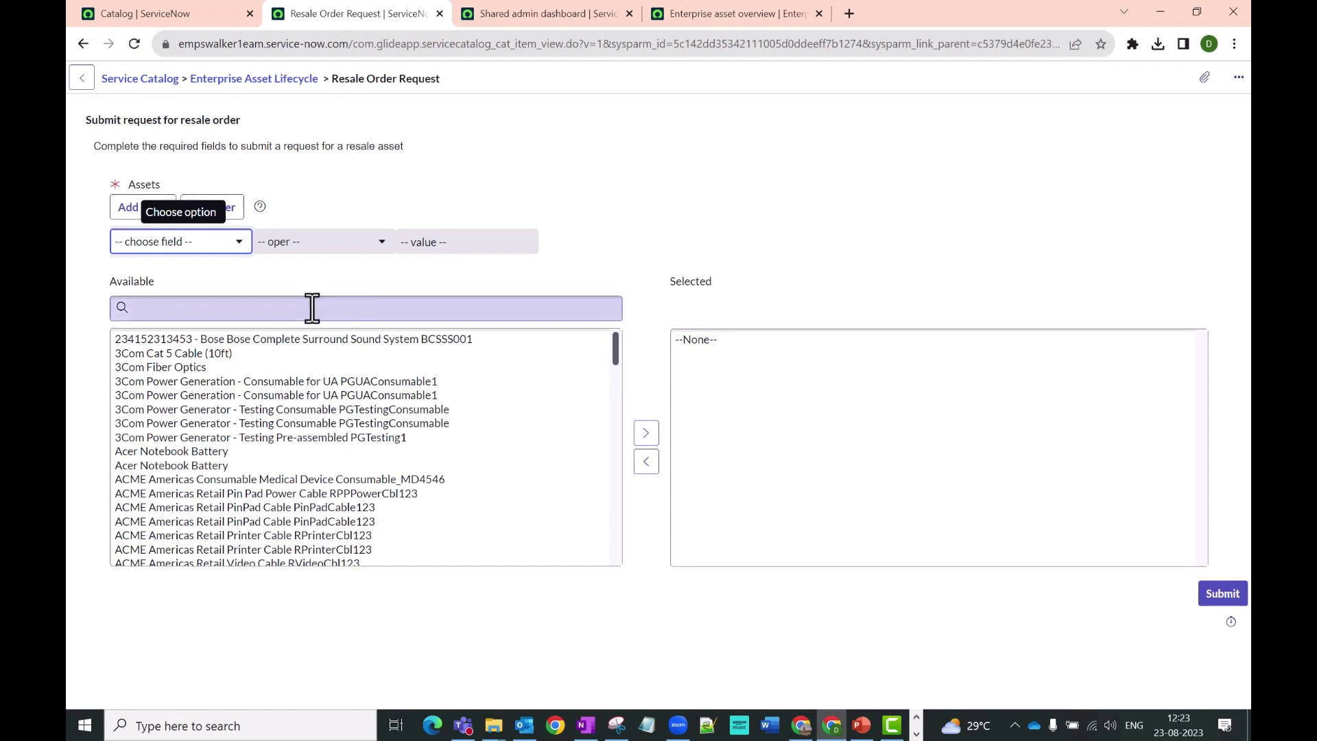
# Find asset M10697, the Welch Allyn Vital Signs Monitor LXi1 5NT0-E1, and add it to the resale request's selected assets
pyautogui.click(312, 308)
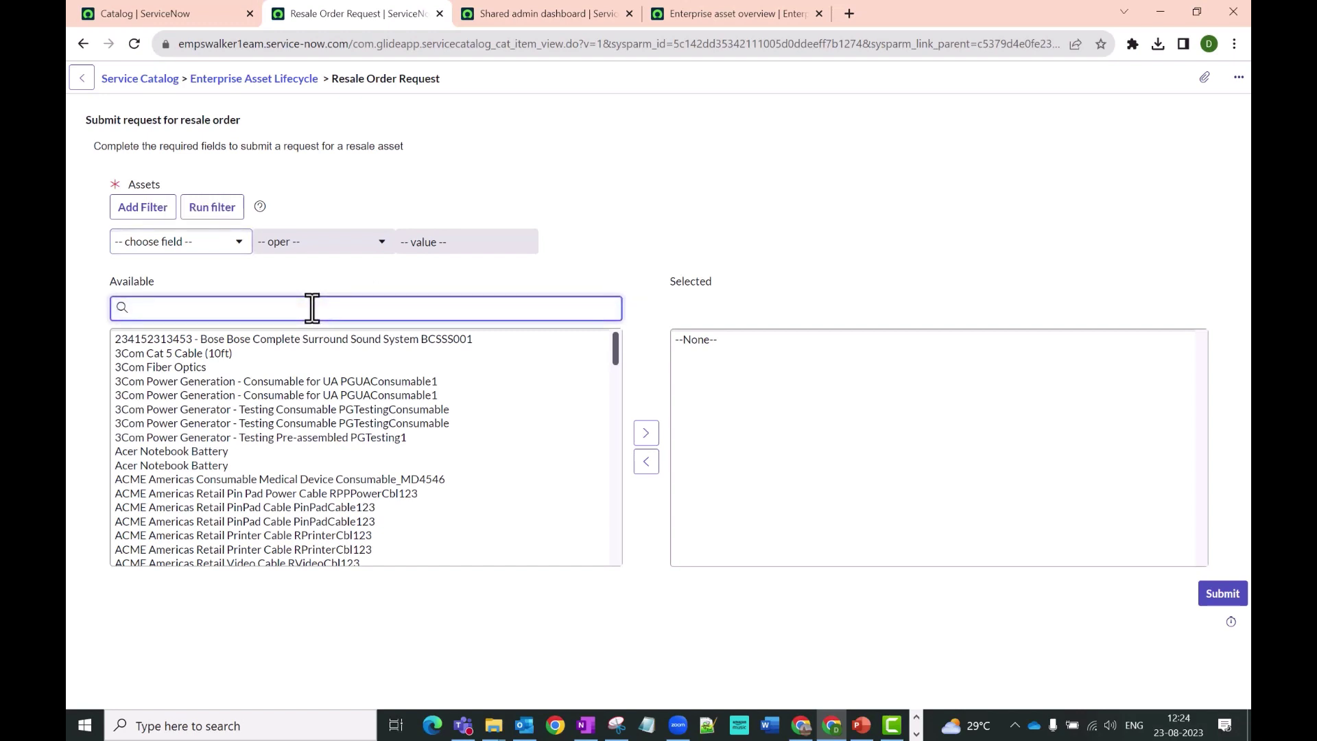
pyautogui.write('M10697')
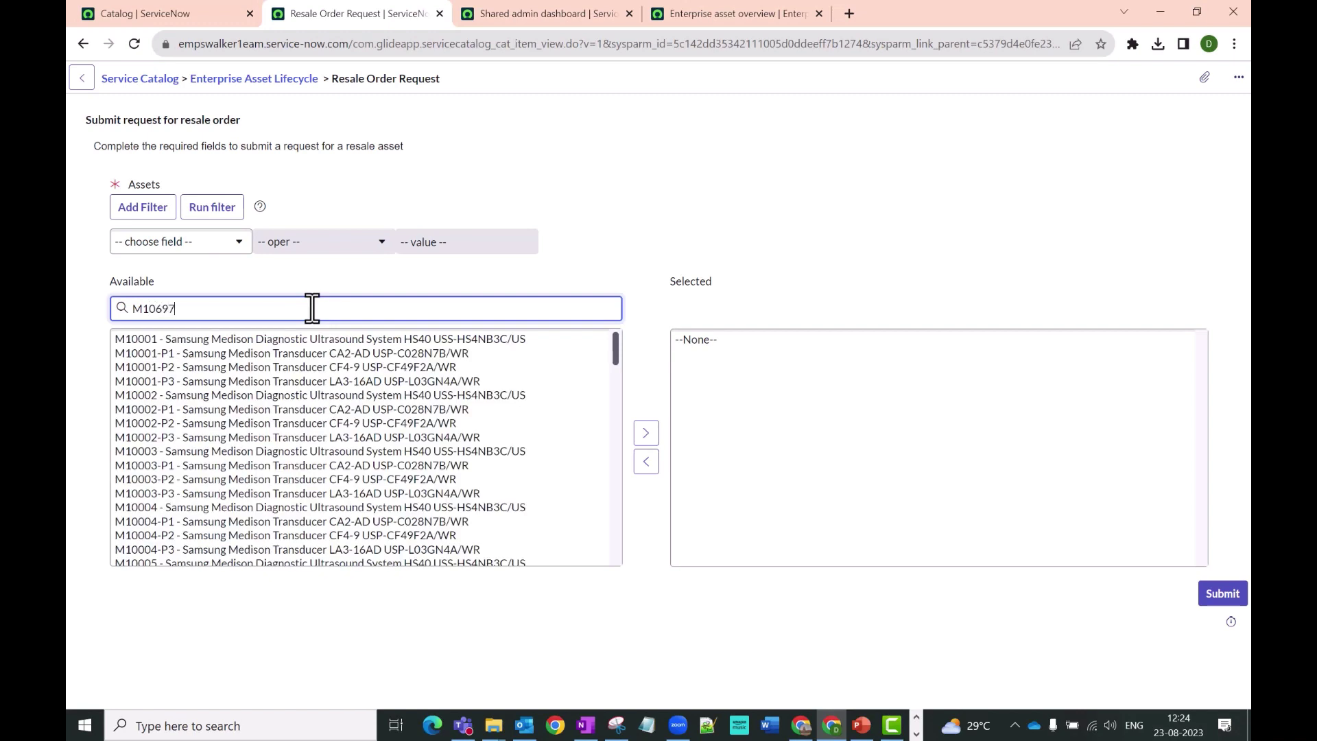
pyautogui.press('BackSpace')
pyautogui.click(368, 437)
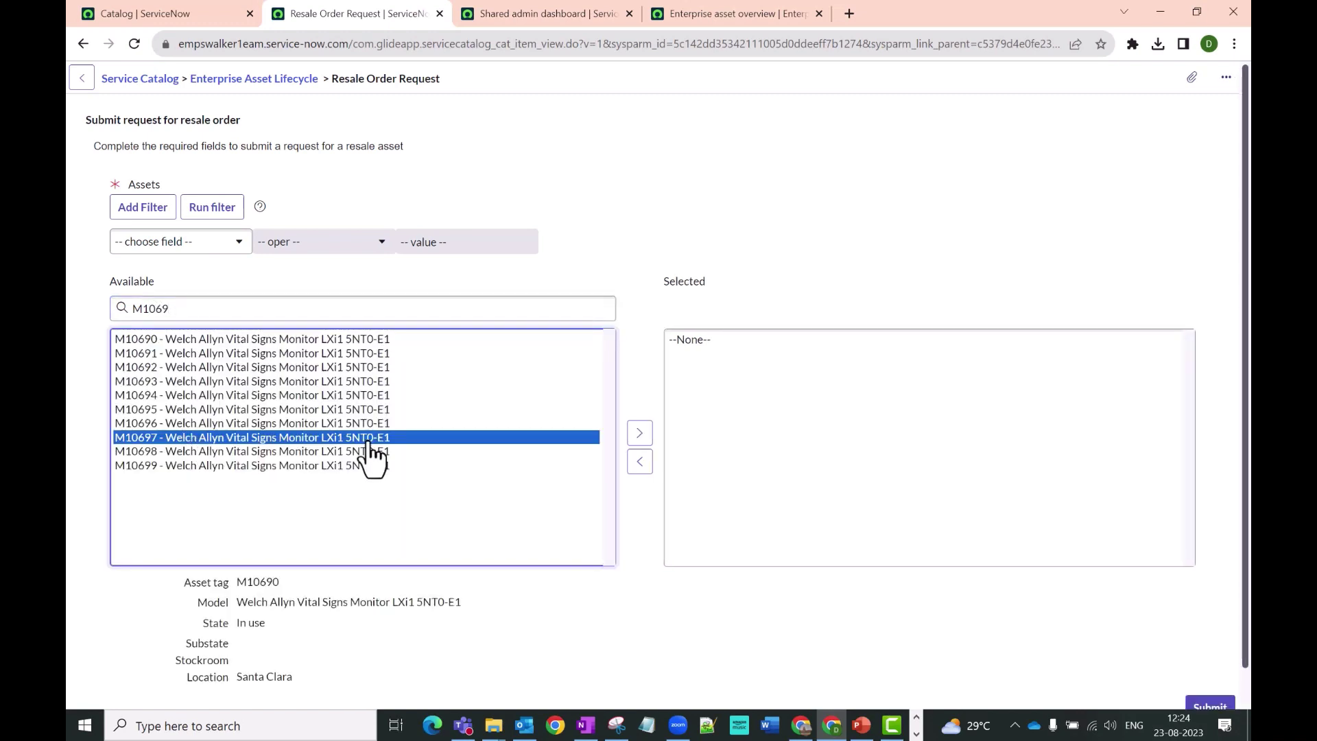
pyautogui.click(640, 434)
# Search the available assets for MP1076 and add MP10763, the GE Healthcare MRI Patient Table 46-265300G3, to the selected assets
pyautogui.click(291, 310)
pyautogui.hotkey('ctrl', 'a')
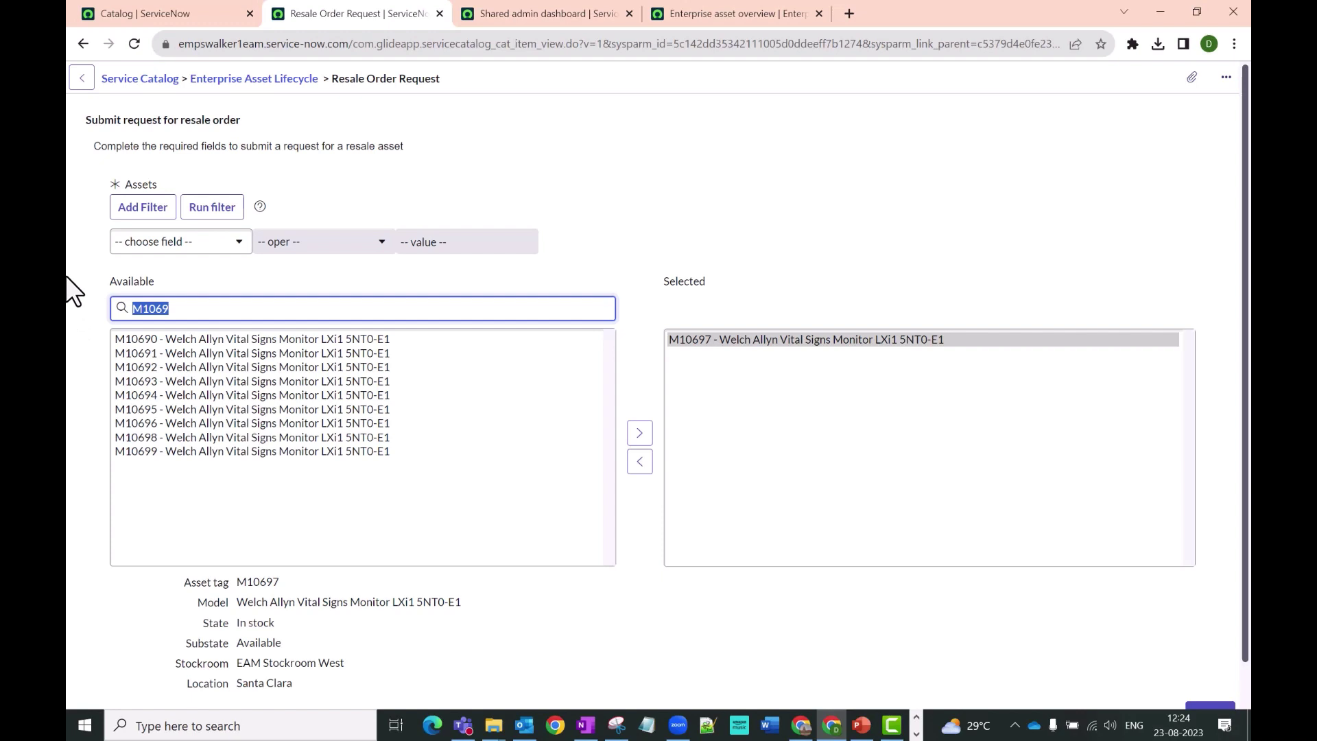
pyautogui.write('MP10')
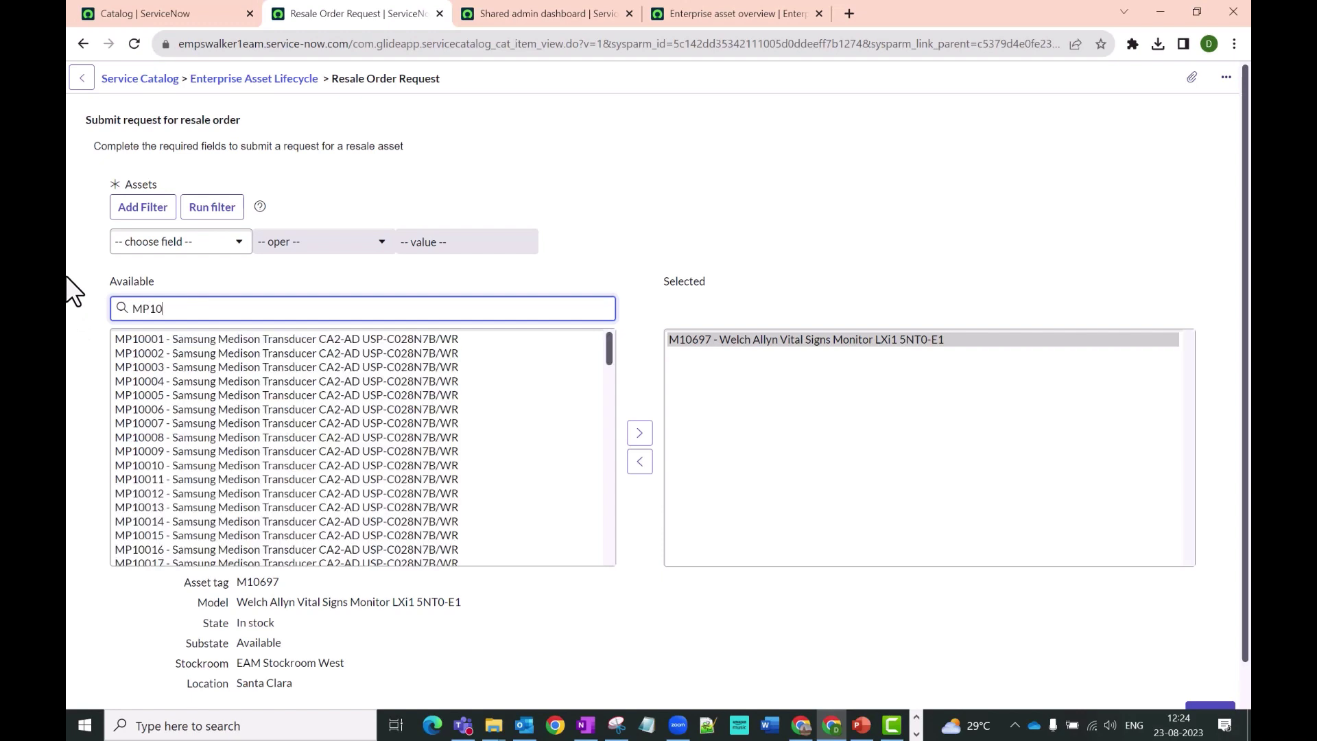
pyautogui.write('76')
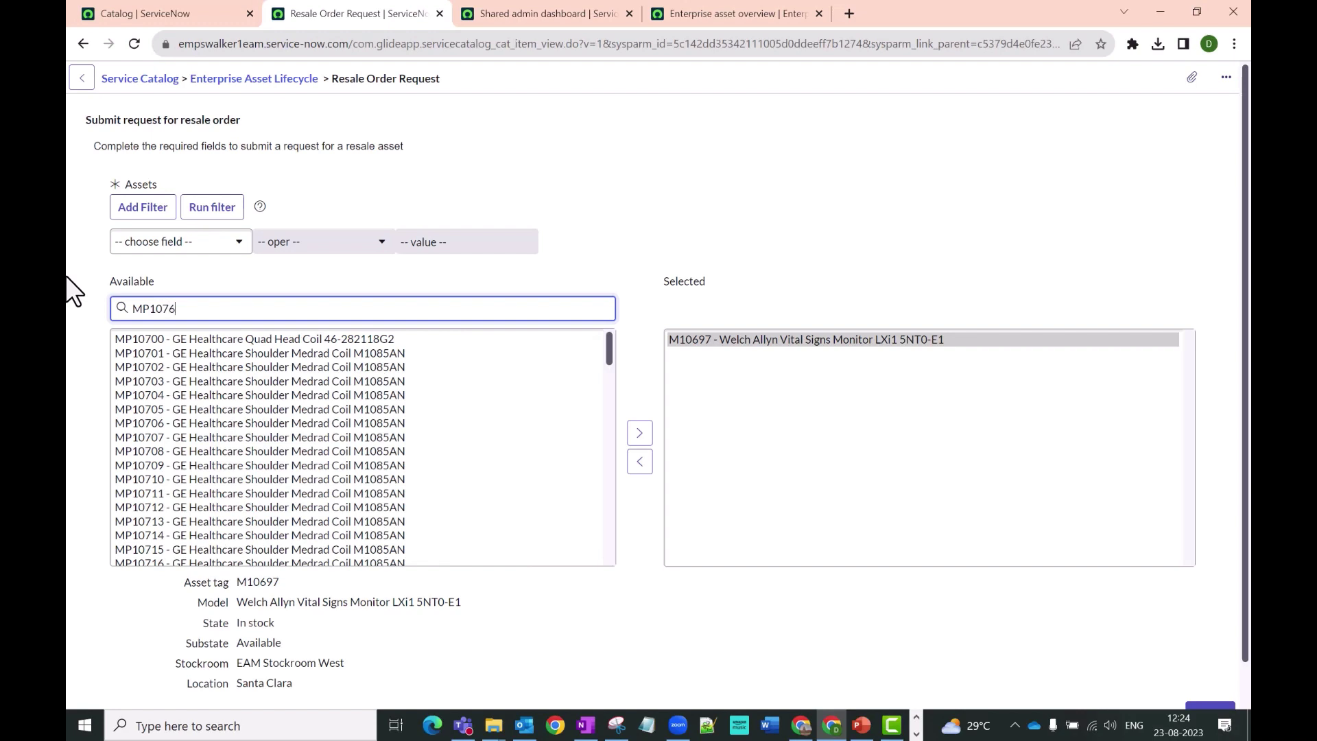
pyautogui.click(262, 384)
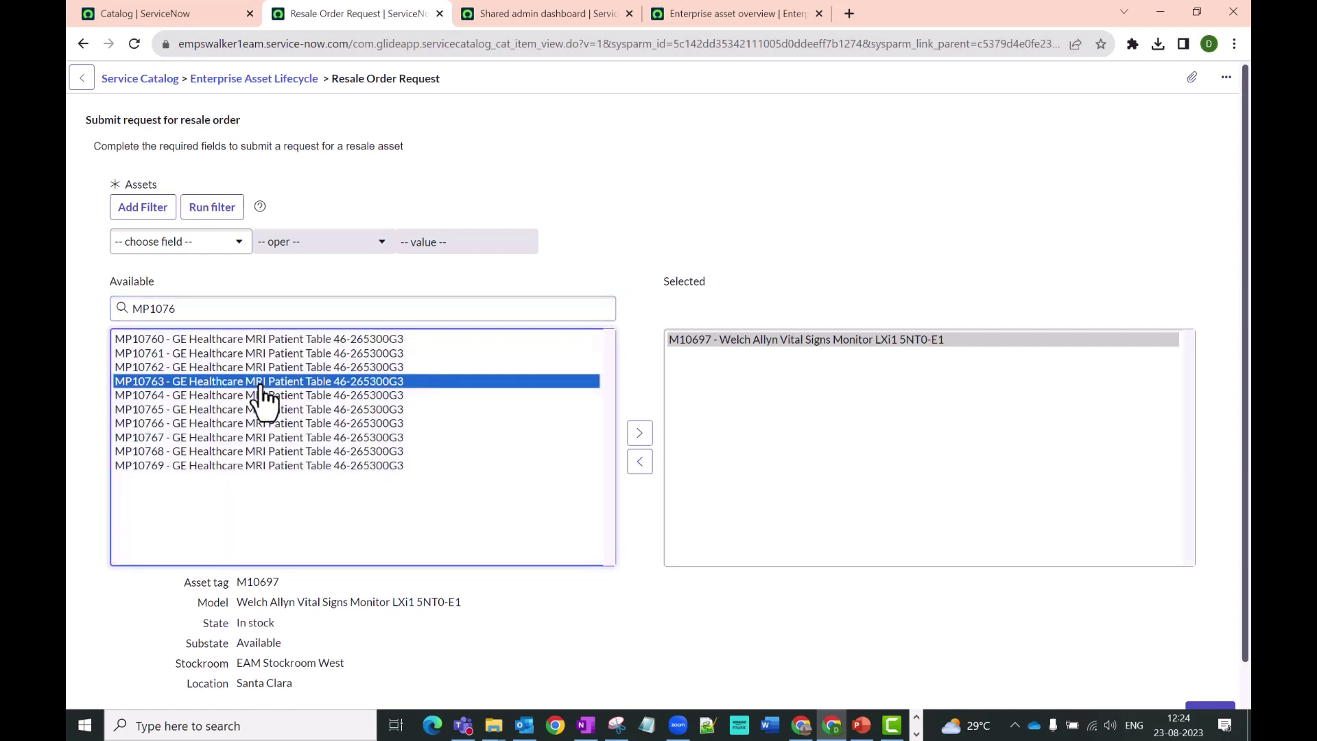
pyautogui.click(640, 432)
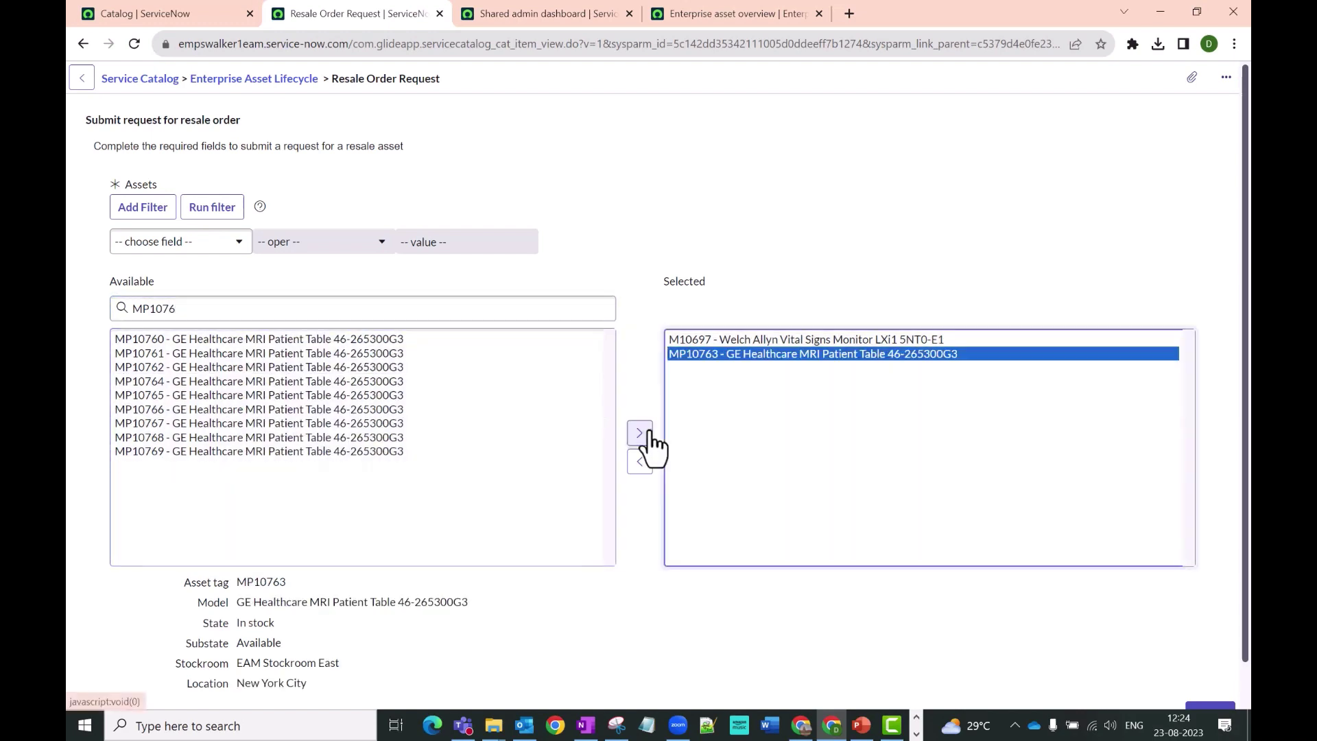
# Search the available assets for RP1053 and add the Verifone Multilane M424 assets RP10532 and RP10535 to the selection
pyautogui.moveTo(214, 308); pyautogui.dragTo(126, 307)
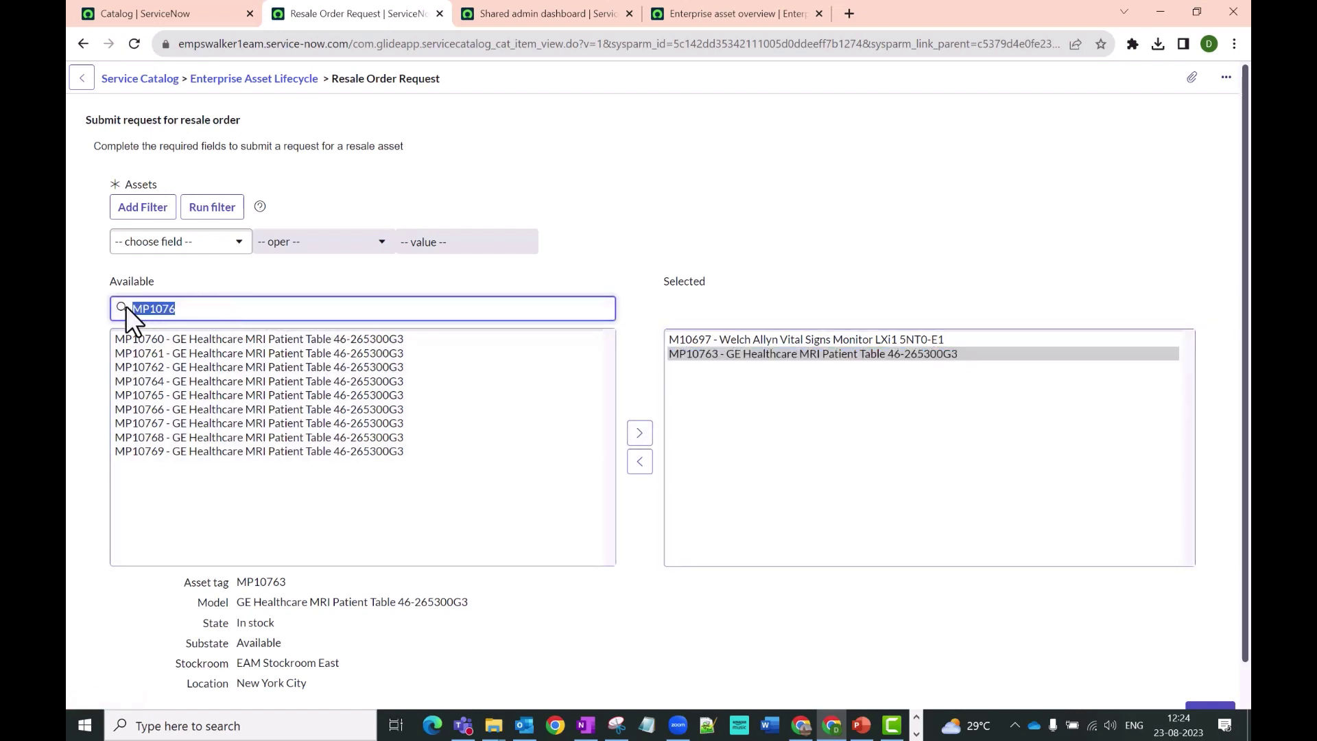
pyautogui.write('RP1053')
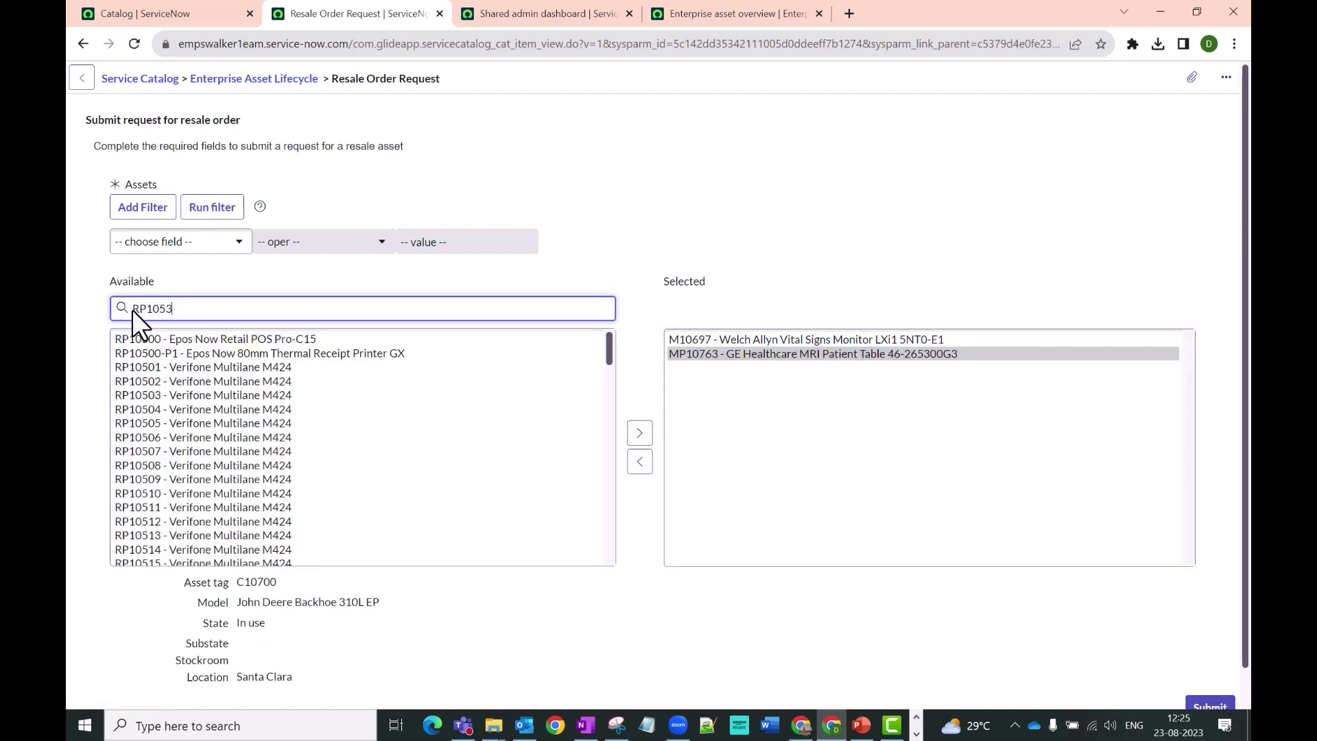
pyautogui.click(184, 370)
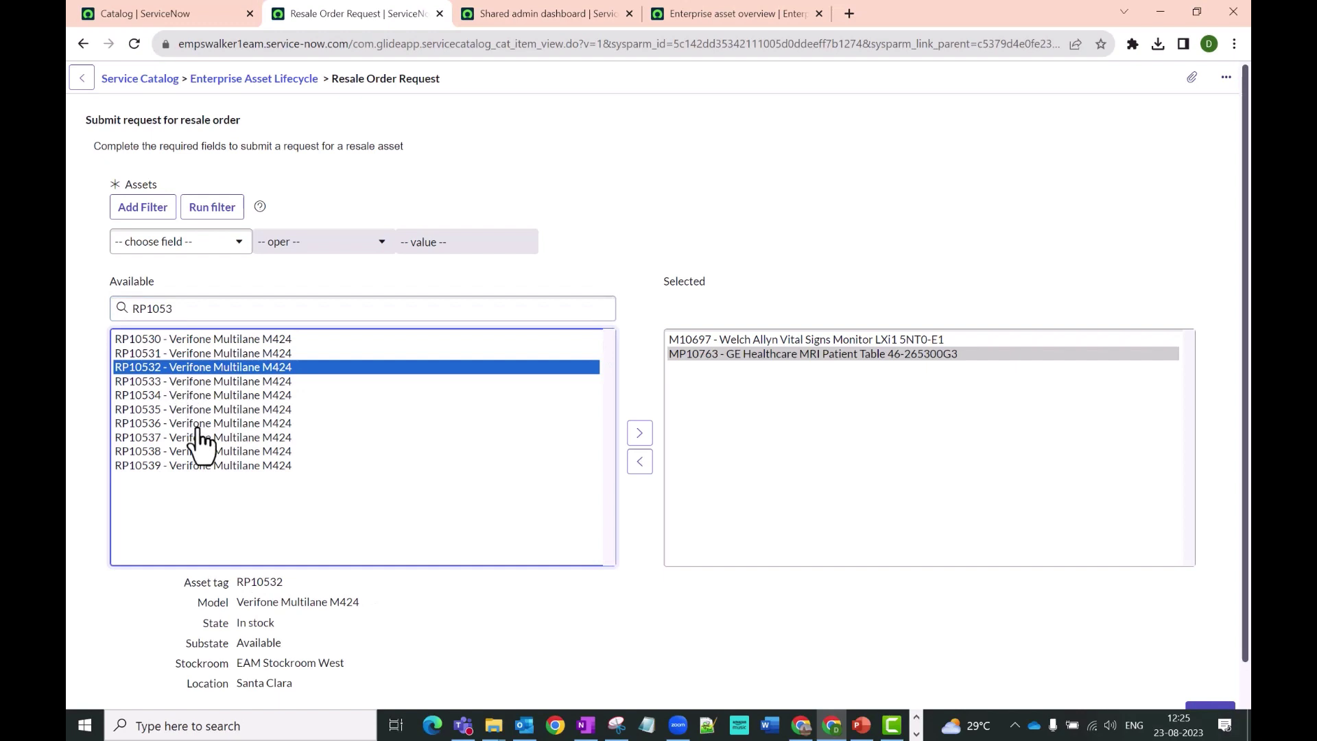
pyautogui.click(639, 433)
pyautogui.click(255, 398)
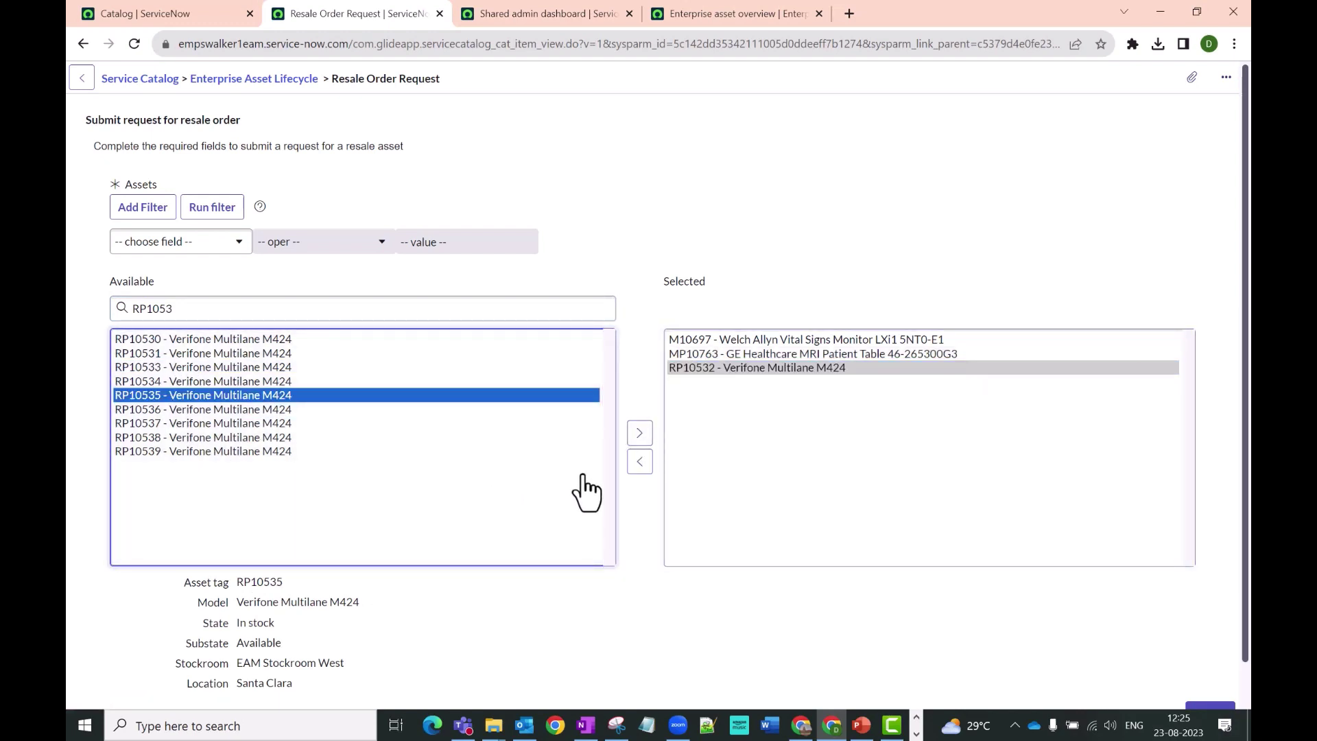
pyautogui.click(639, 433)
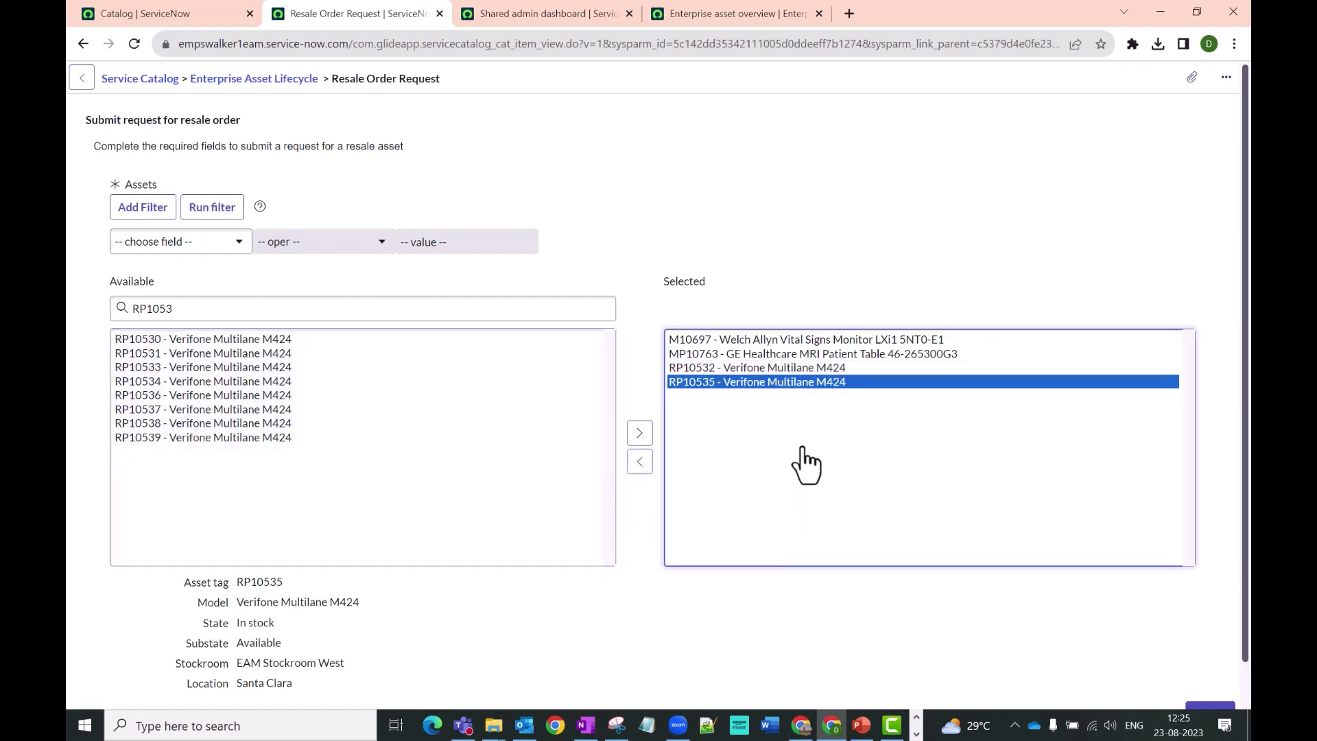
# Submit the resale order request and highlight the order number in the confirmation
pyautogui.scroll(-1, 789, 542)
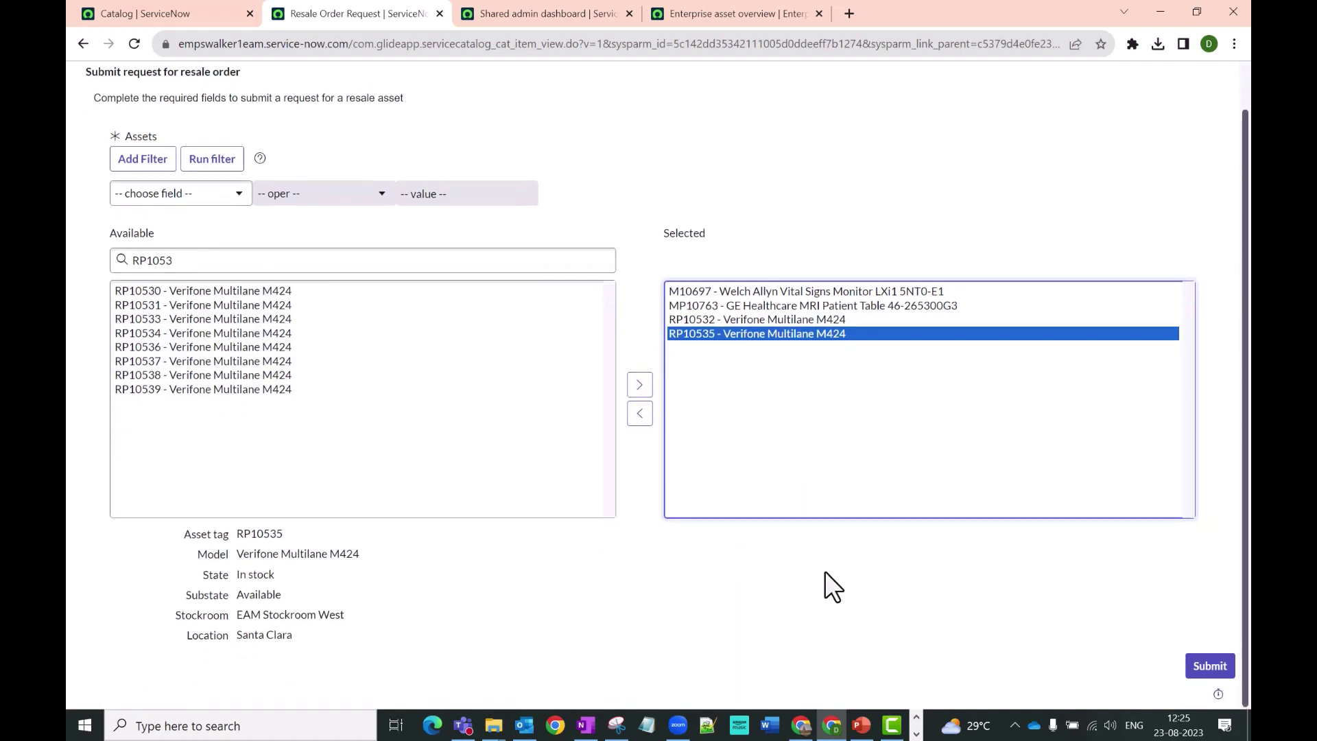
pyautogui.click(1207, 667)
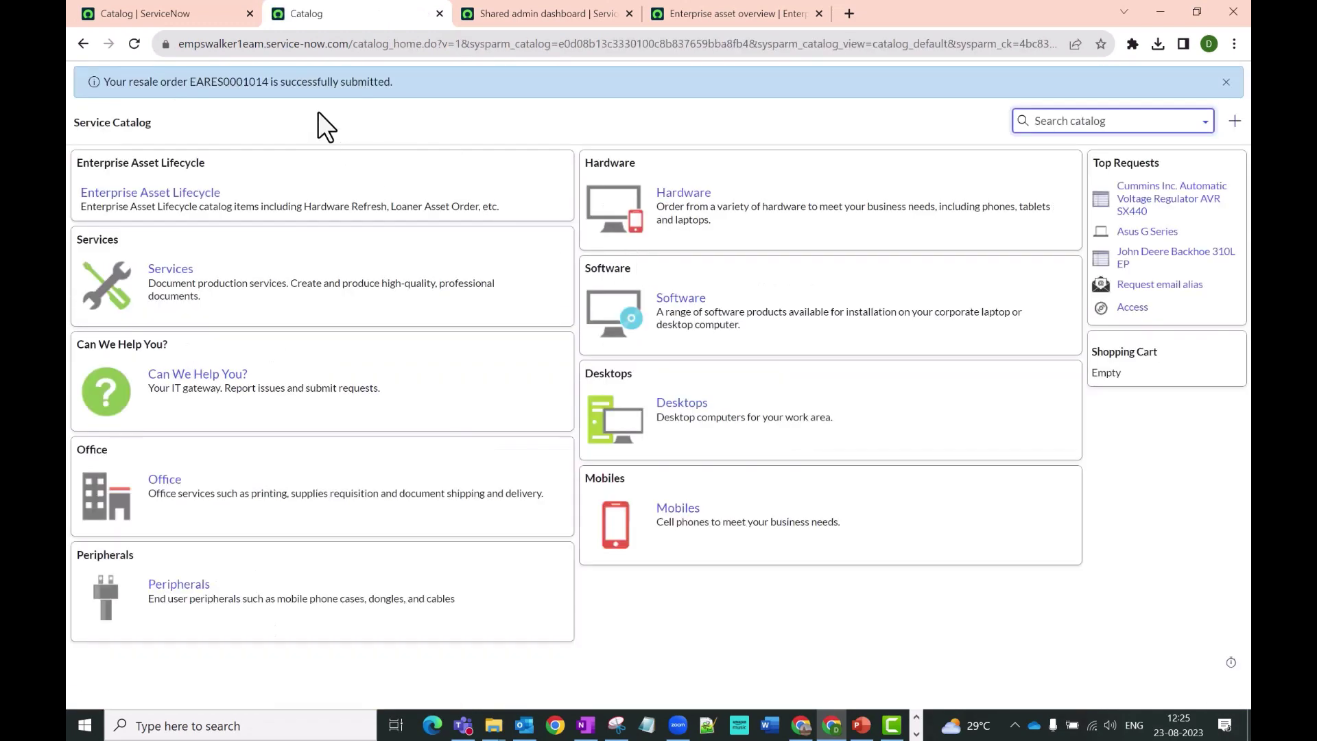
pyautogui.doubleClick(214, 82)
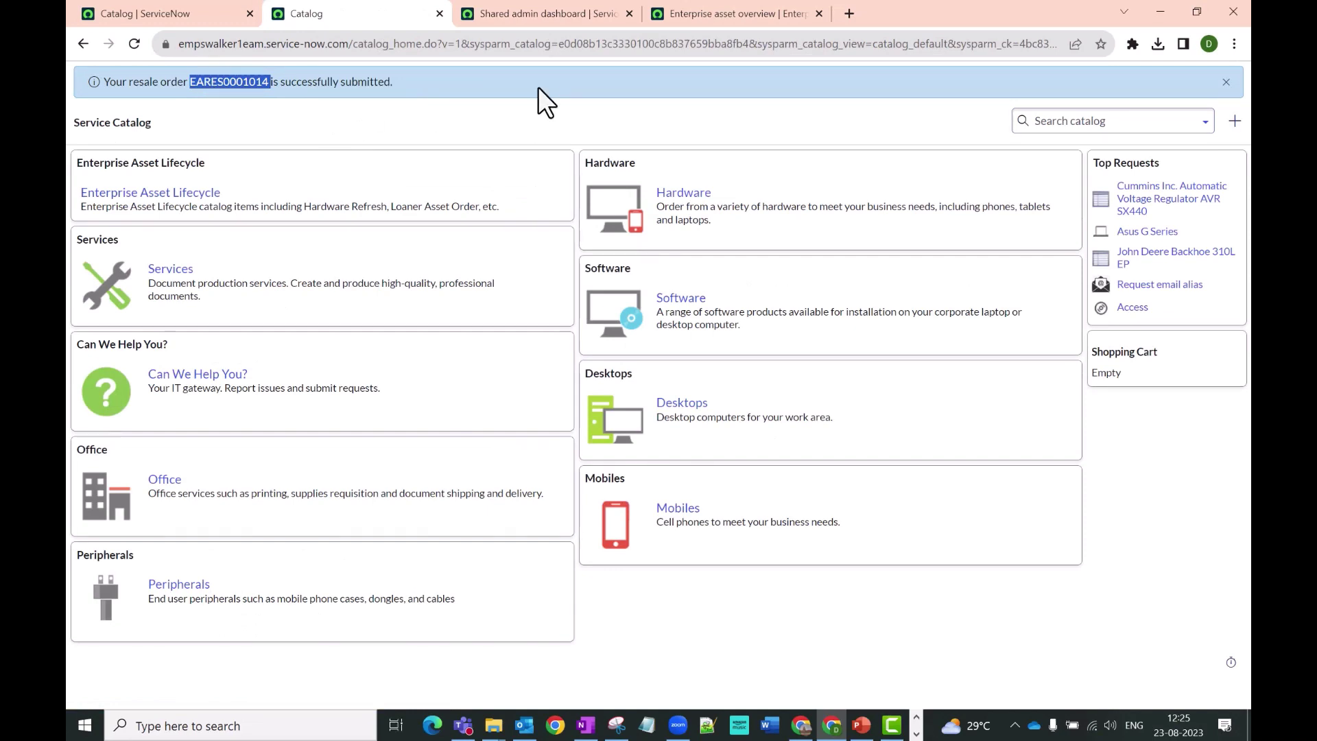
# Switch to Enterprise Asset Workspace, refresh the inventory's resale orders list and open the newly submitted order
pyautogui.click(518, 15)
pyautogui.click(729, 13)
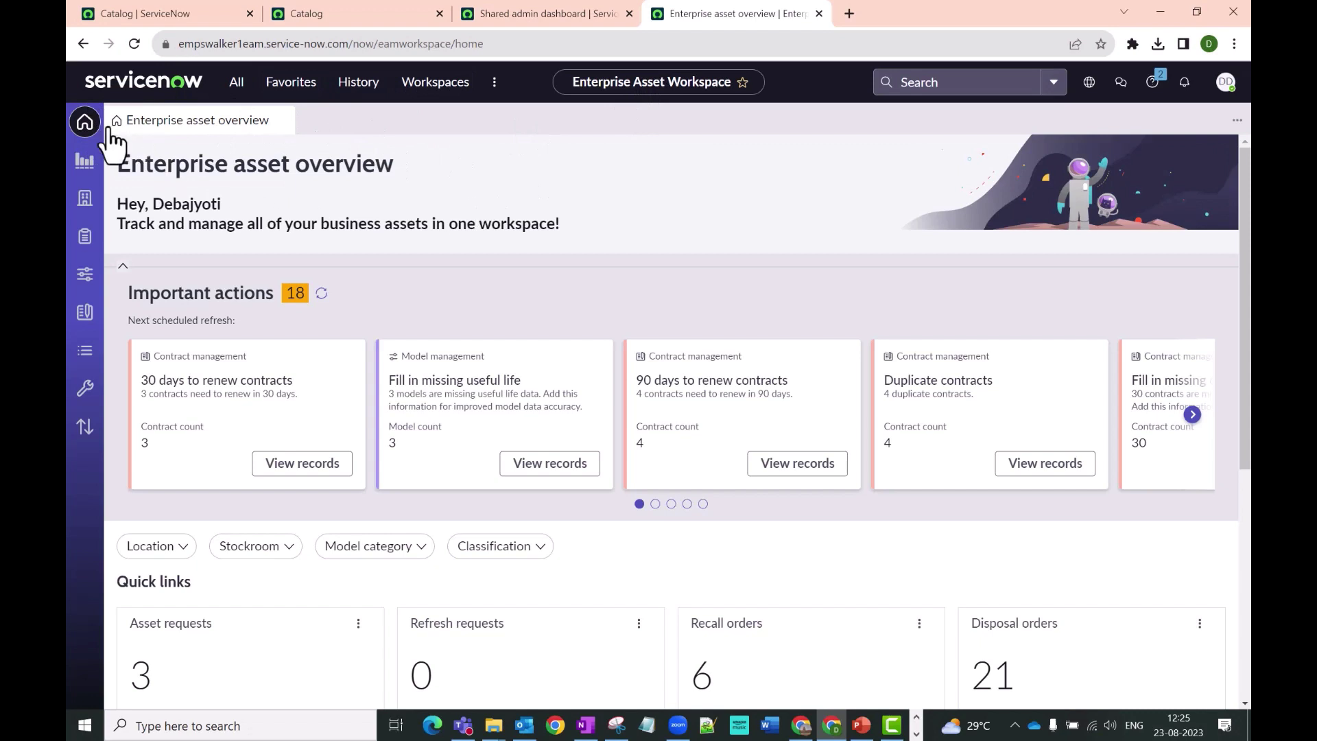
pyautogui.click(84, 211)
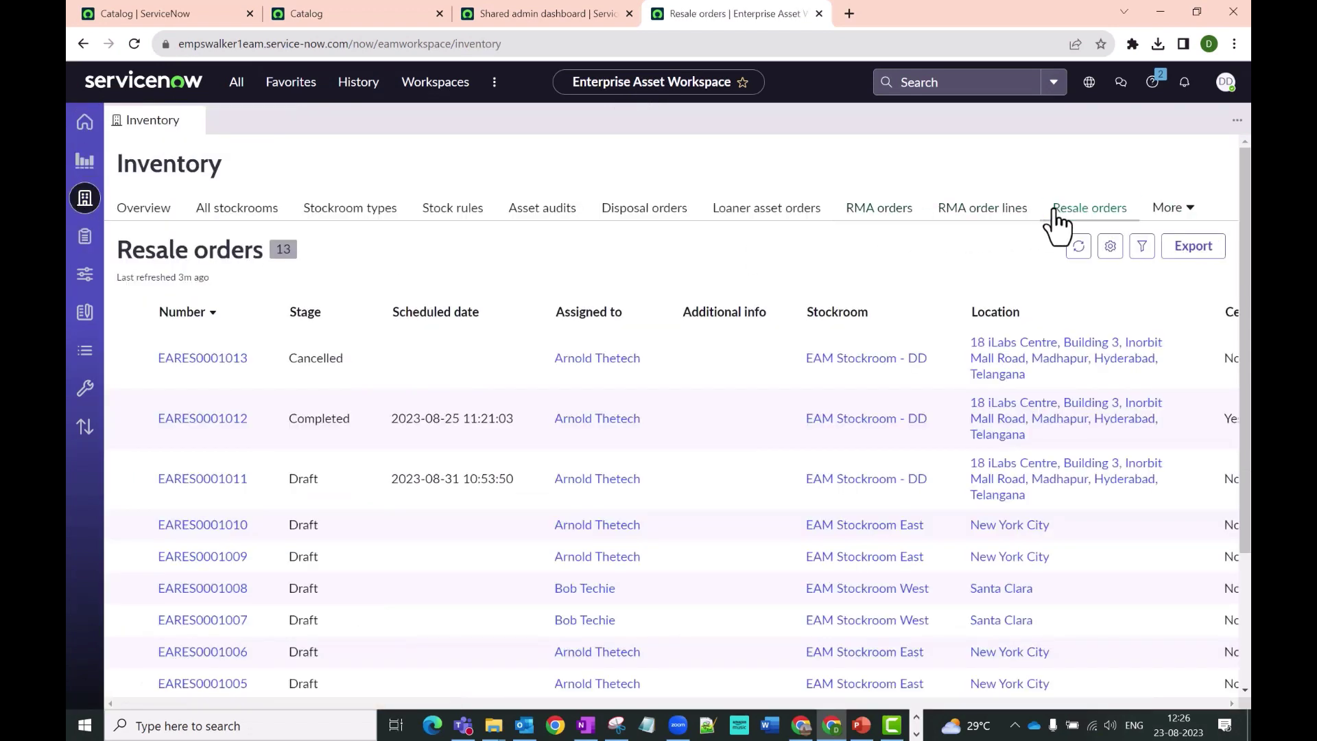
pyautogui.click(1079, 247)
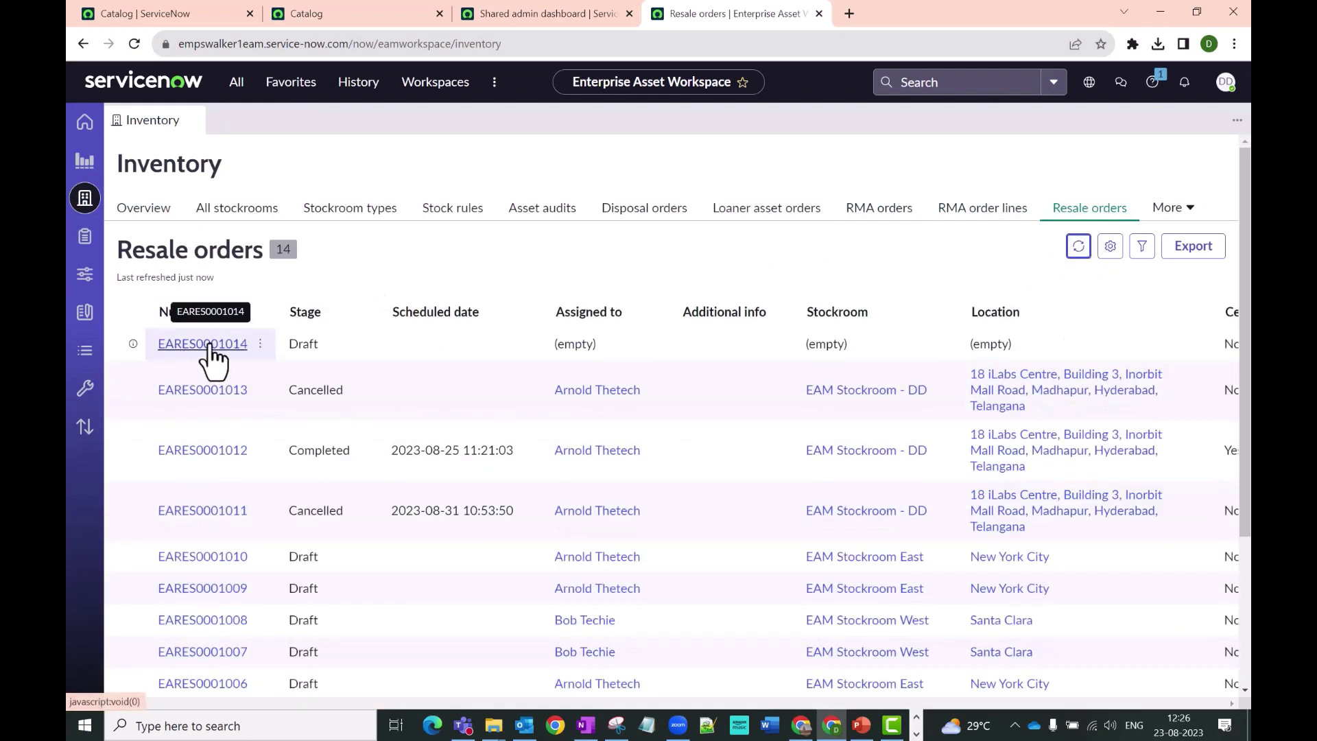
pyautogui.click(212, 347)
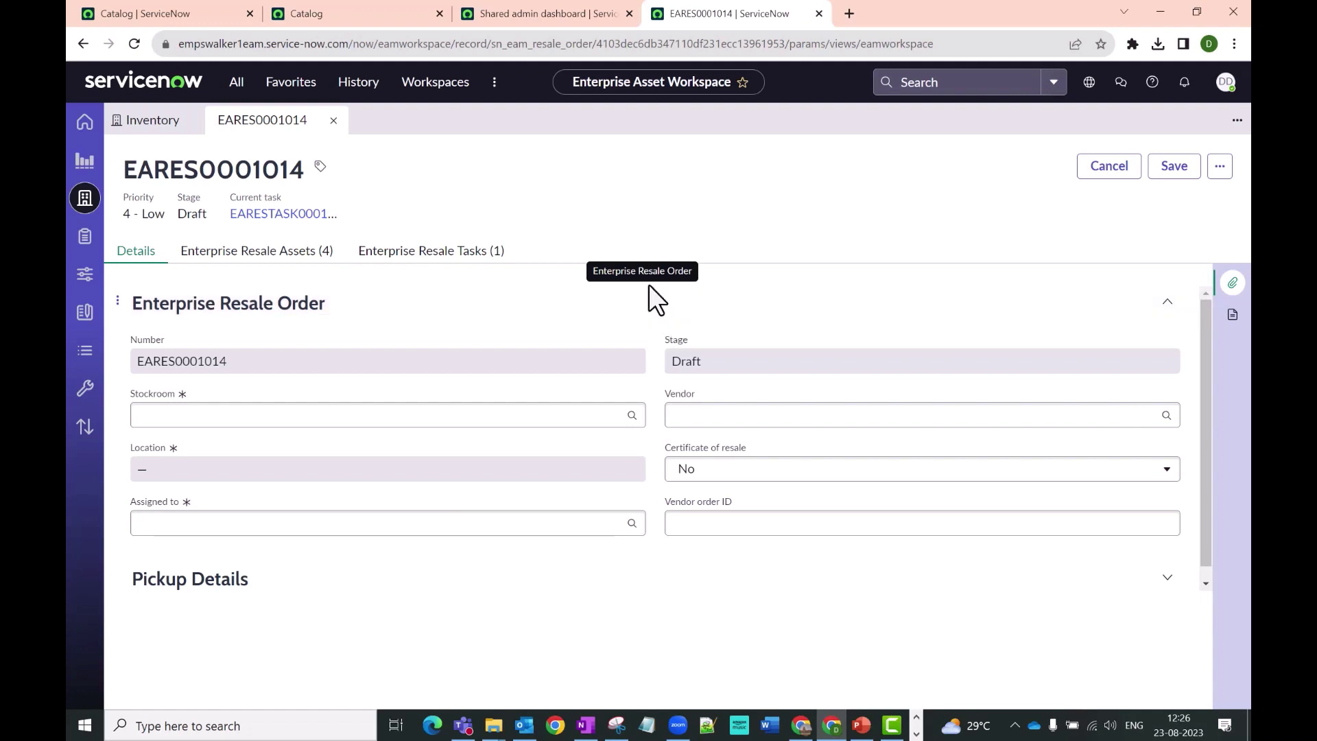
# Expand the resale order's Pickup Details section and set the stockroom to EAM Stockroom - DD
pyautogui.scroll(-1, 1034, 585)
pyautogui.click(1033, 585)
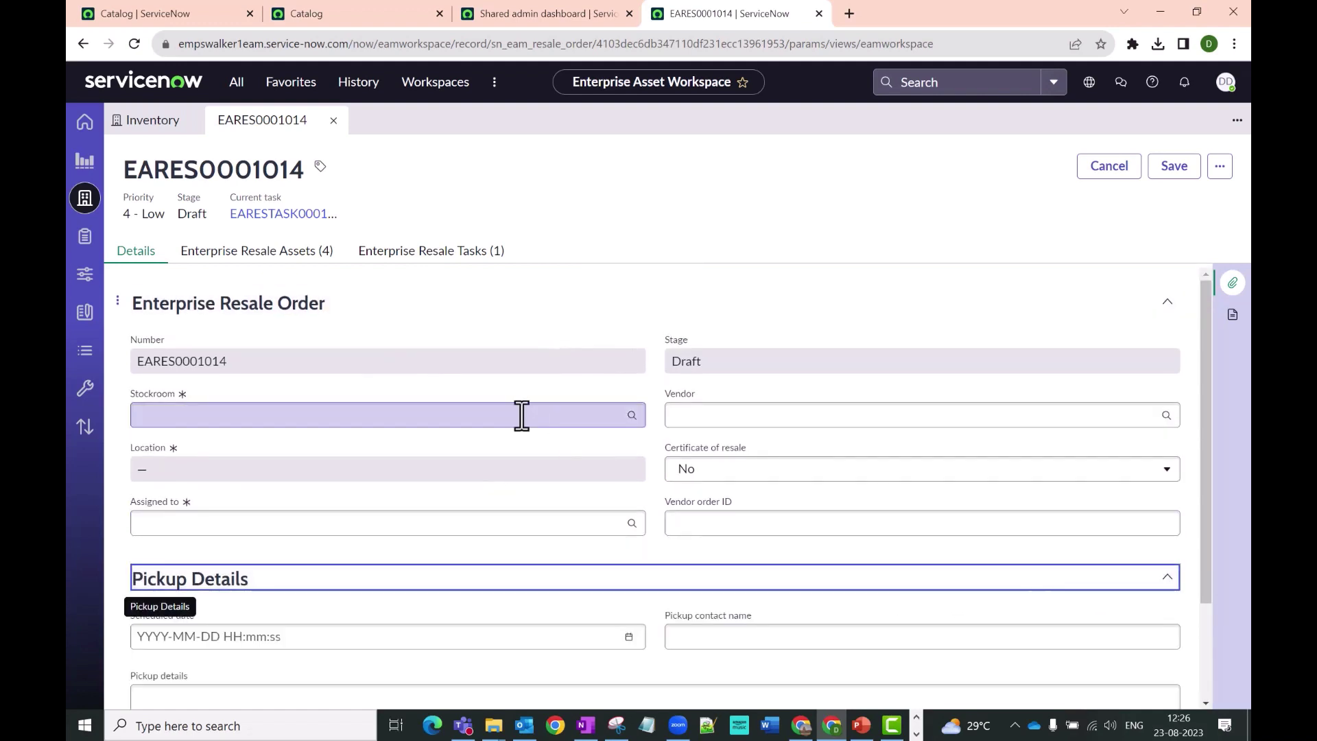
pyautogui.scroll(-2, 317, 386)
pyautogui.scroll(2, 299, 377)
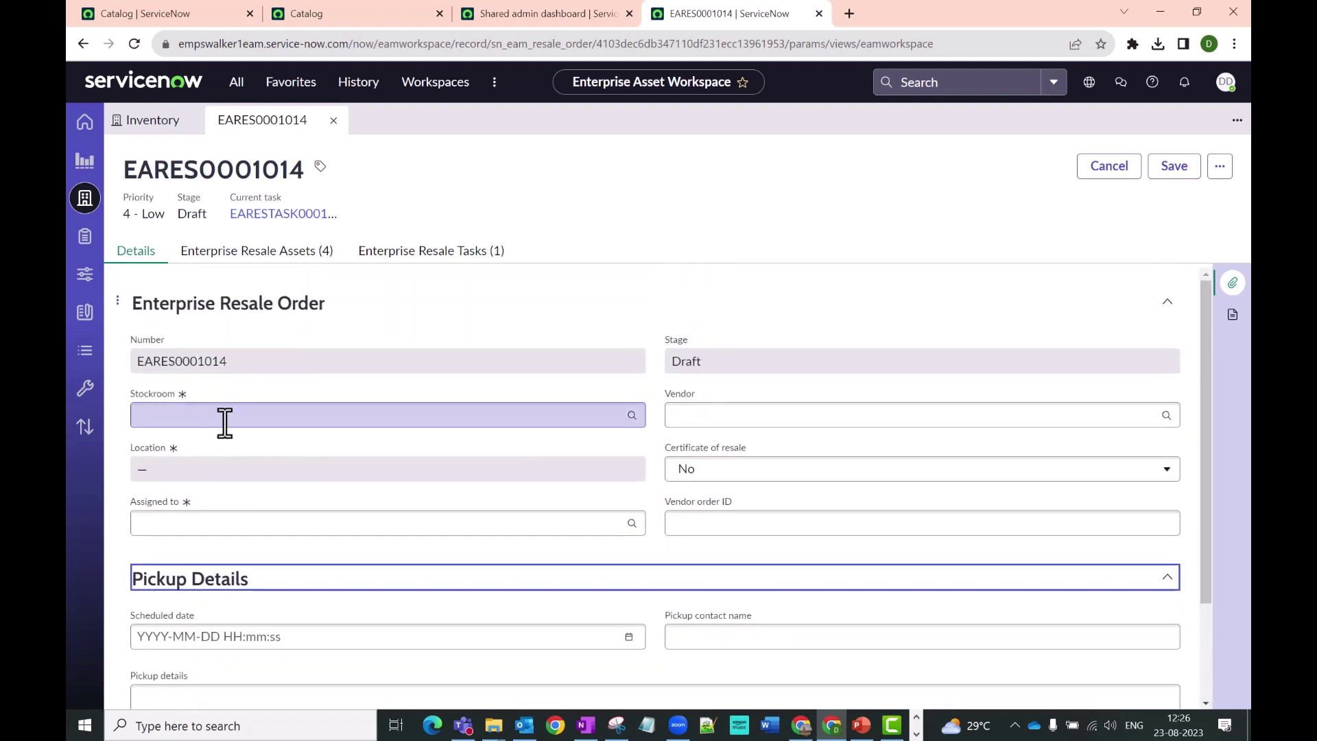
pyautogui.click(227, 415)
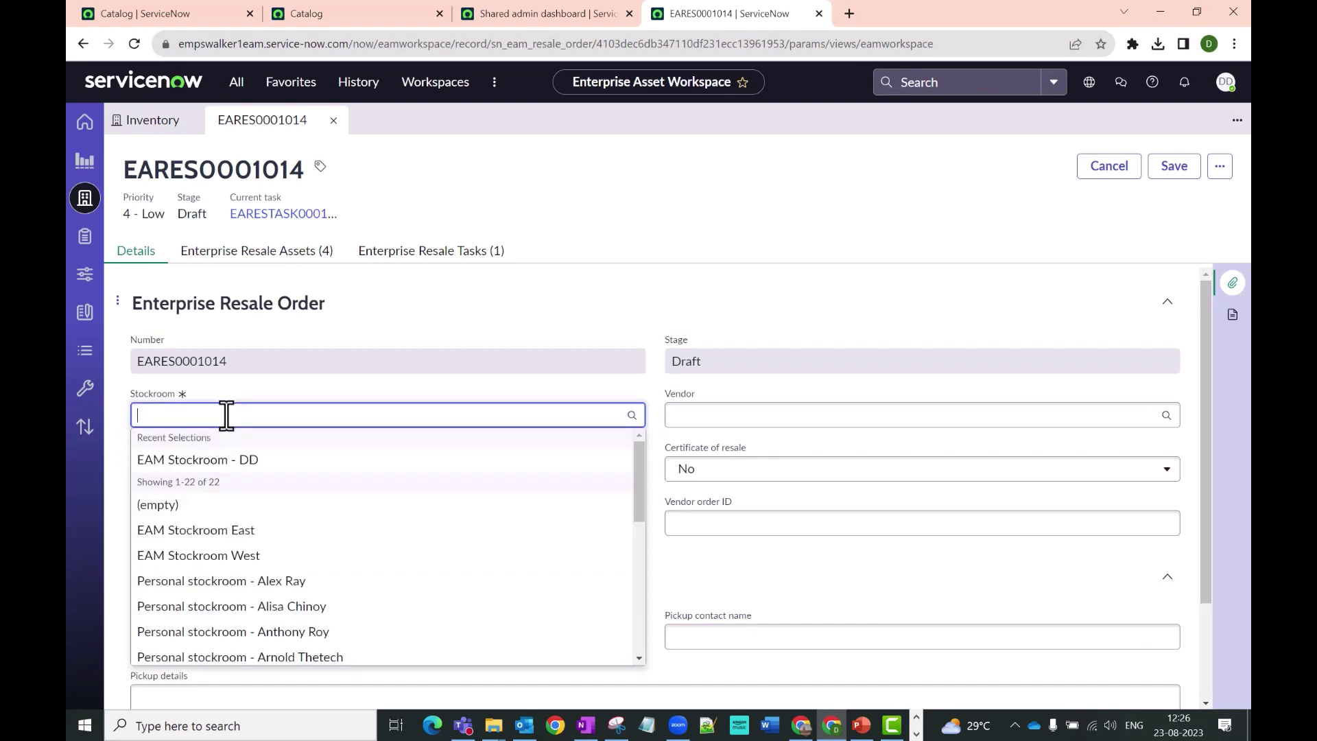
pyautogui.click(224, 461)
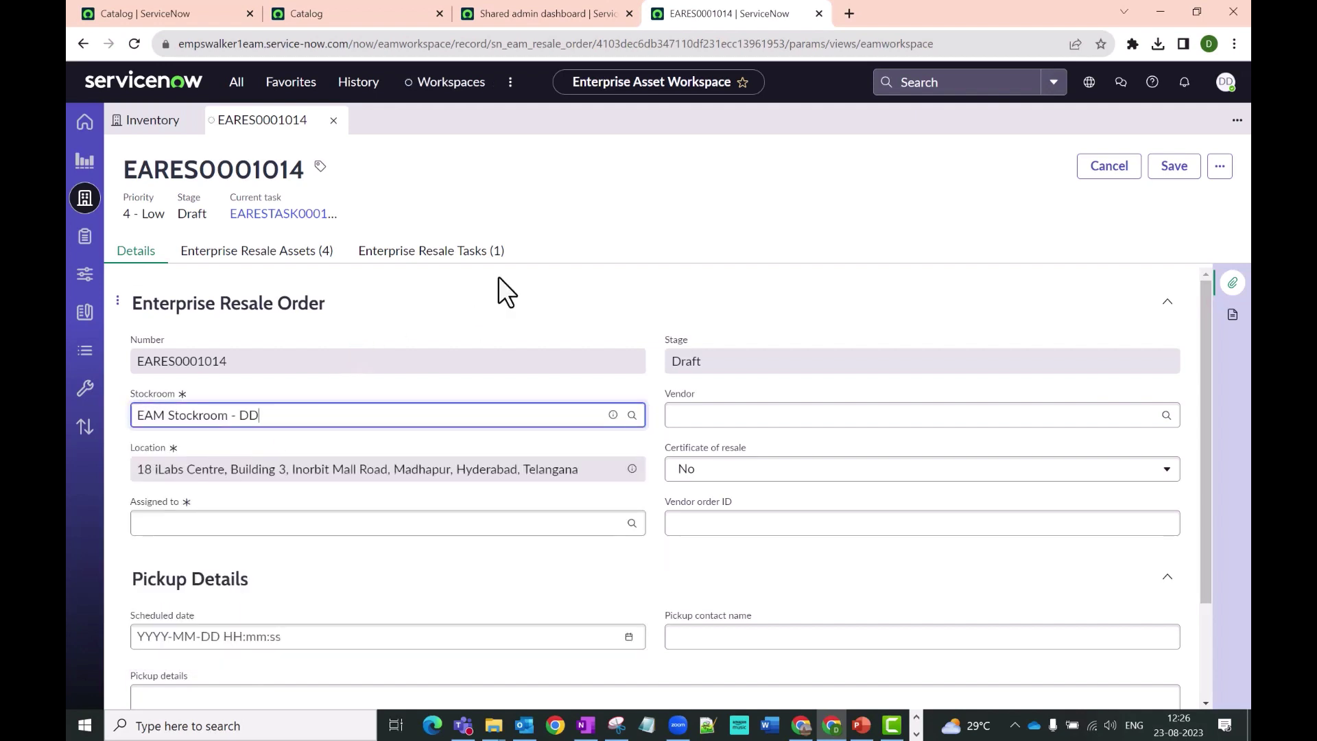
# Set the resale order's vendor to Canon
pyautogui.click(721, 414)
pyautogui.scroll(-6, 751, 504)
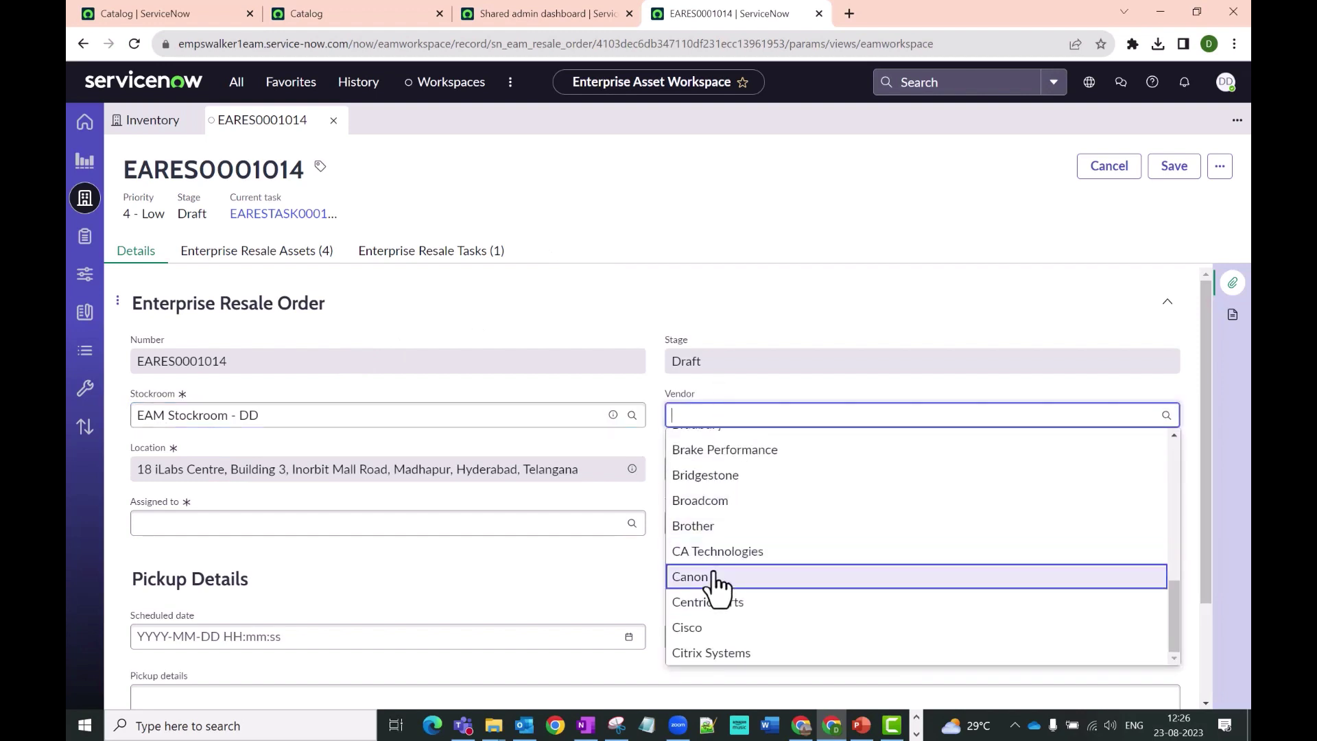
pyautogui.click(706, 580)
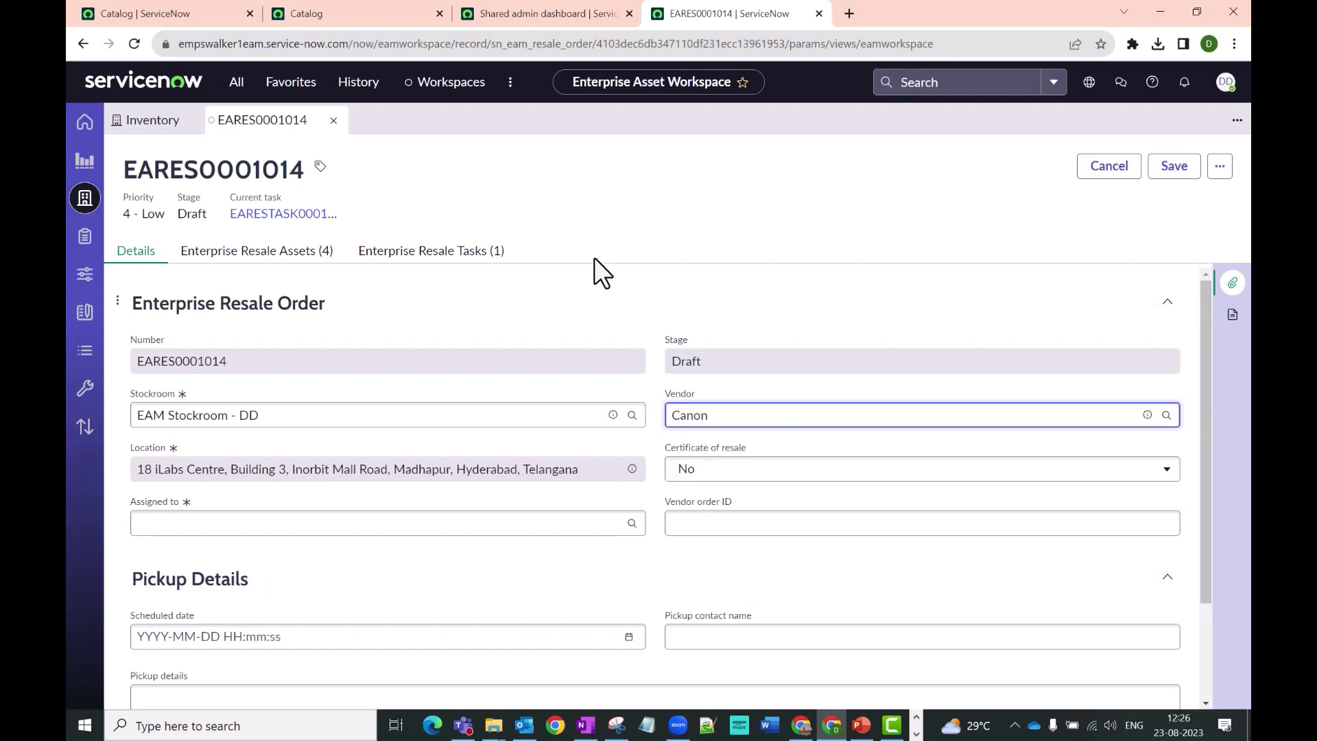
# Assign the resale order to the recently selected person and save the record
pyautogui.click(456, 523)
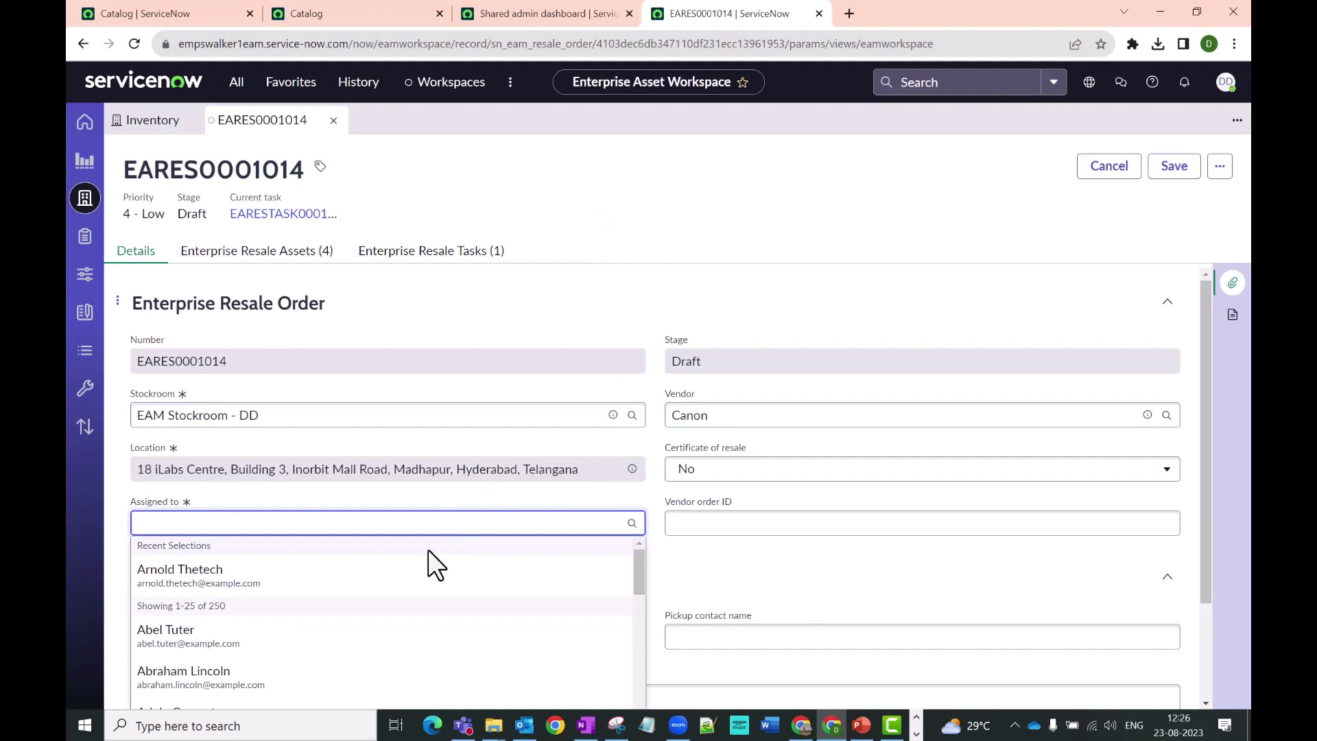
pyautogui.click(344, 580)
pyautogui.click(205, 245)
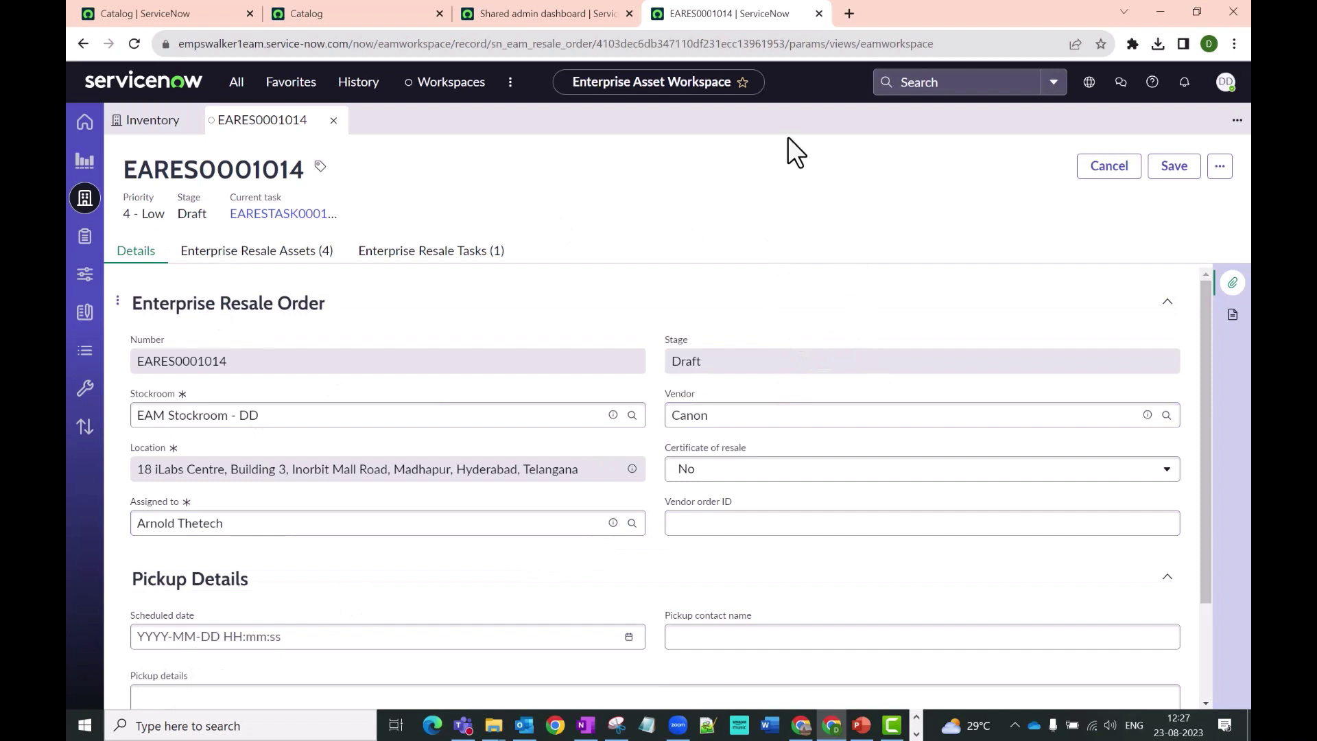
pyautogui.scroll(-2, 665, 341)
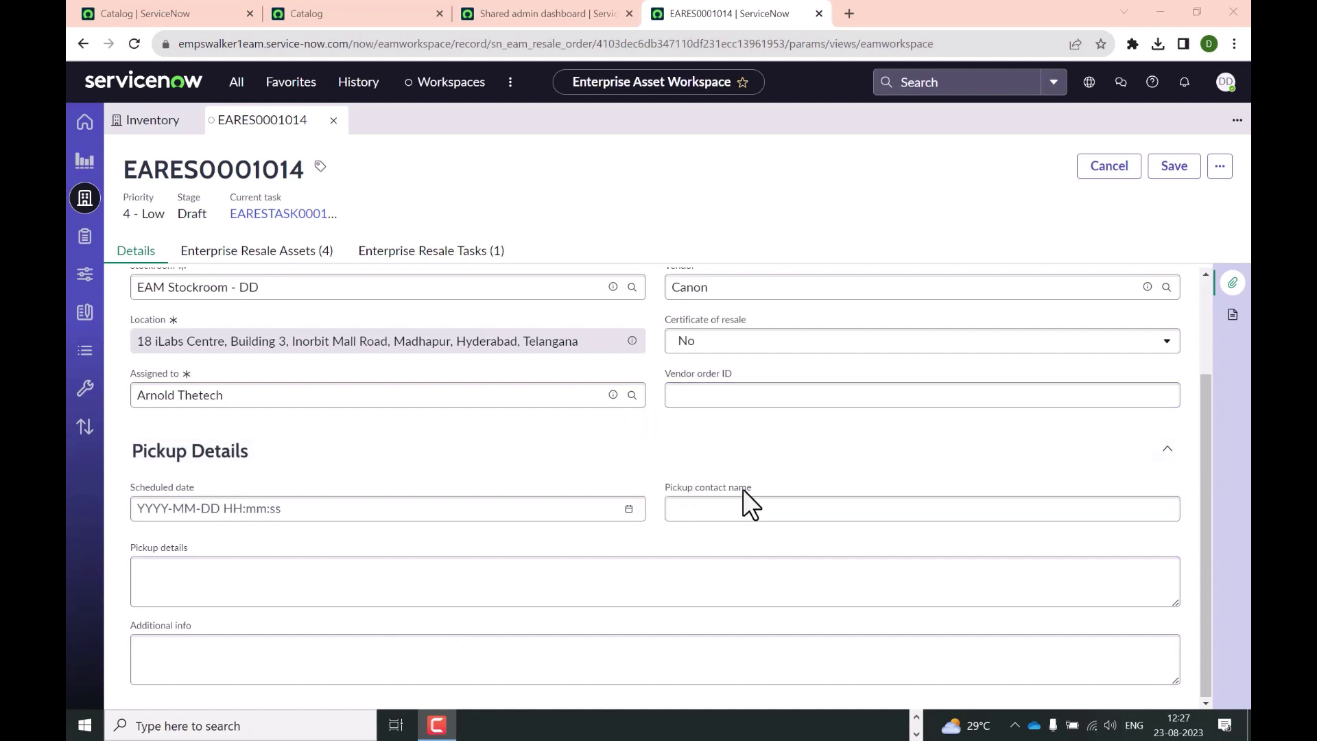
pyautogui.scroll(2, 680, 490)
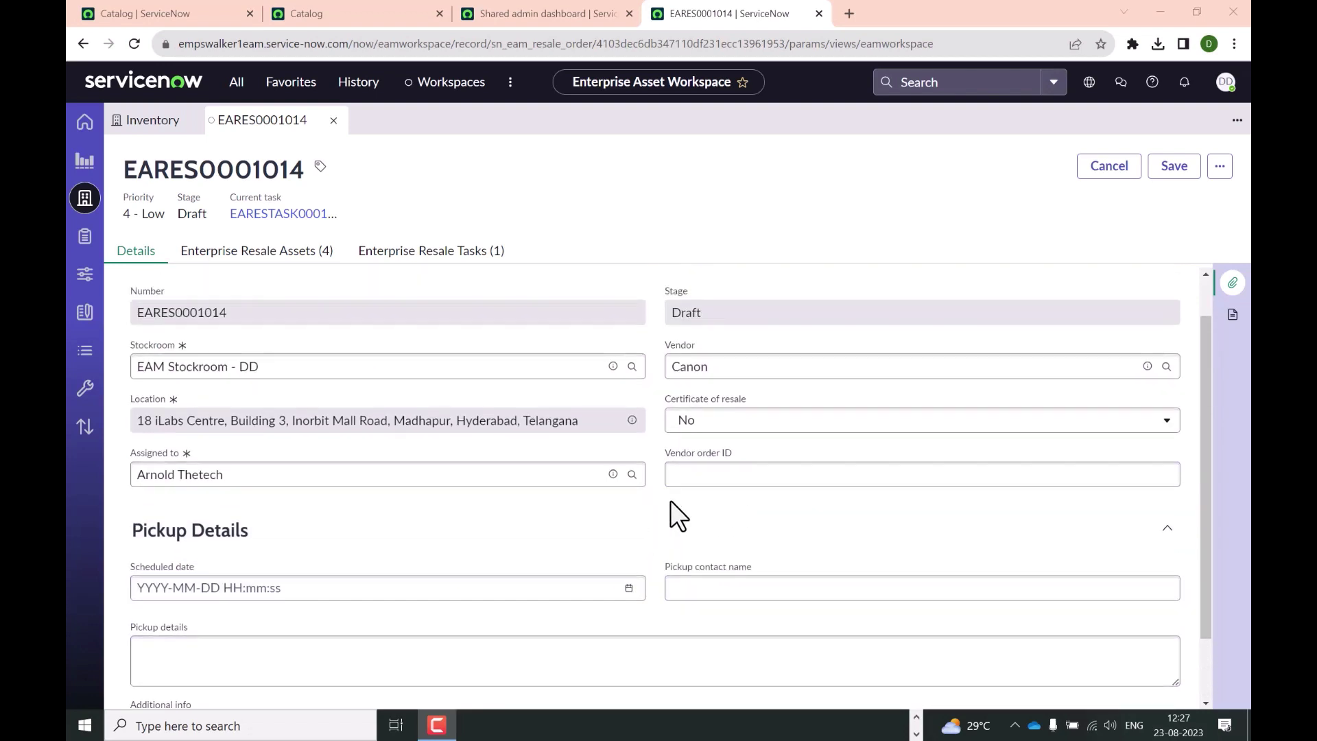
pyautogui.click(1170, 174)
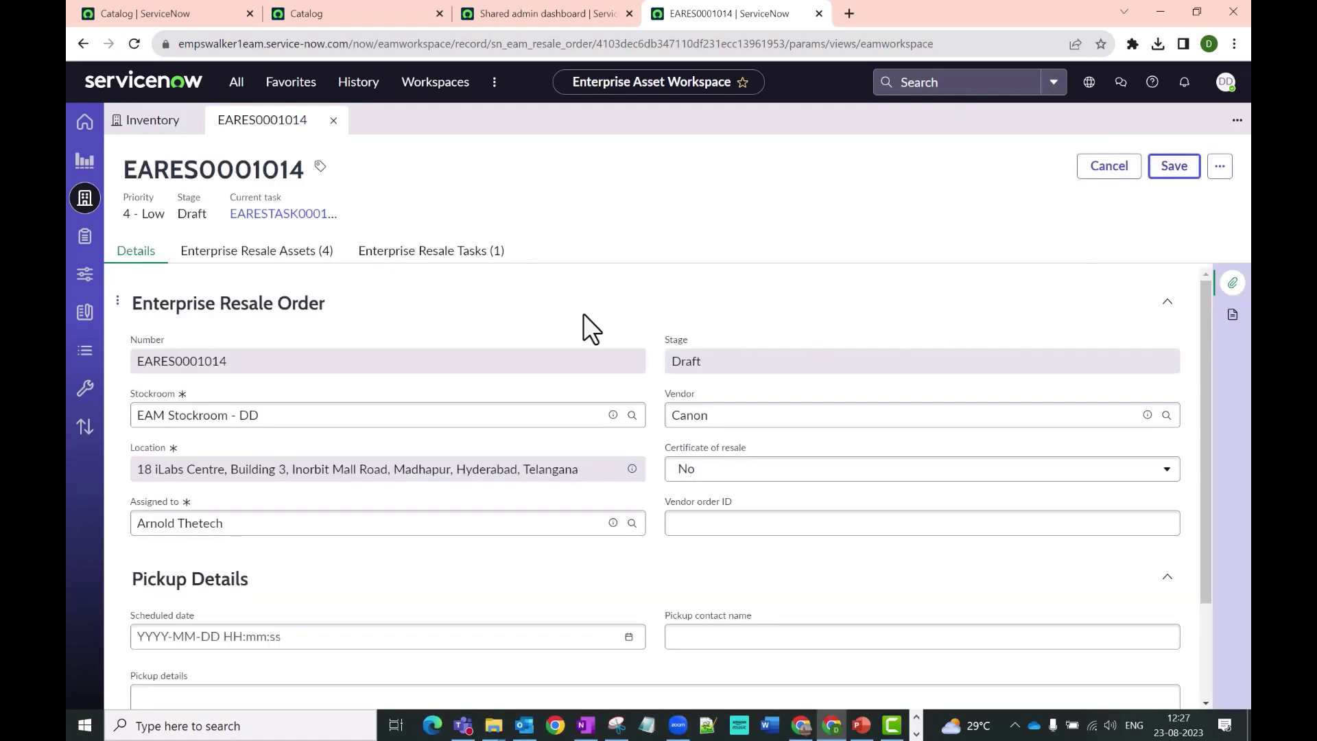
# View the order's Enterprise Resale Assets list, and open its Verify assets task to read the task details
pyautogui.click(257, 255)
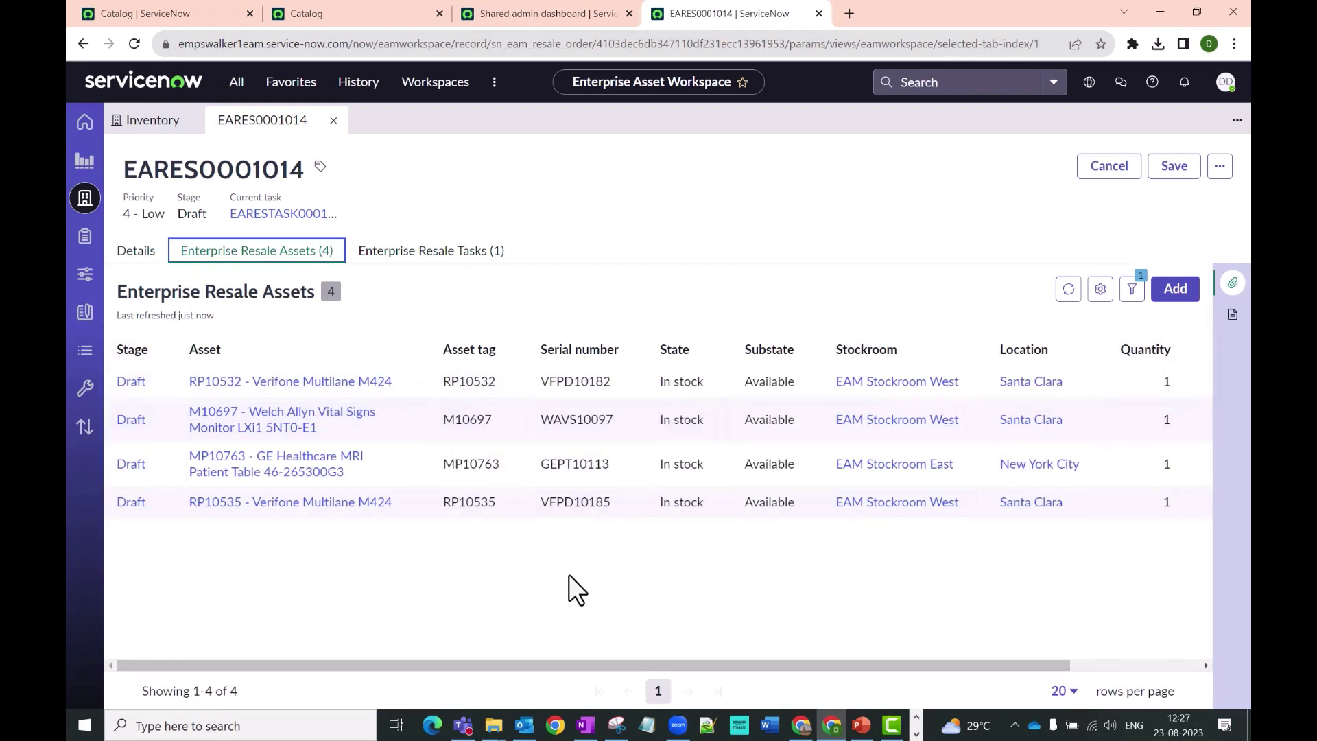
pyautogui.click(384, 257)
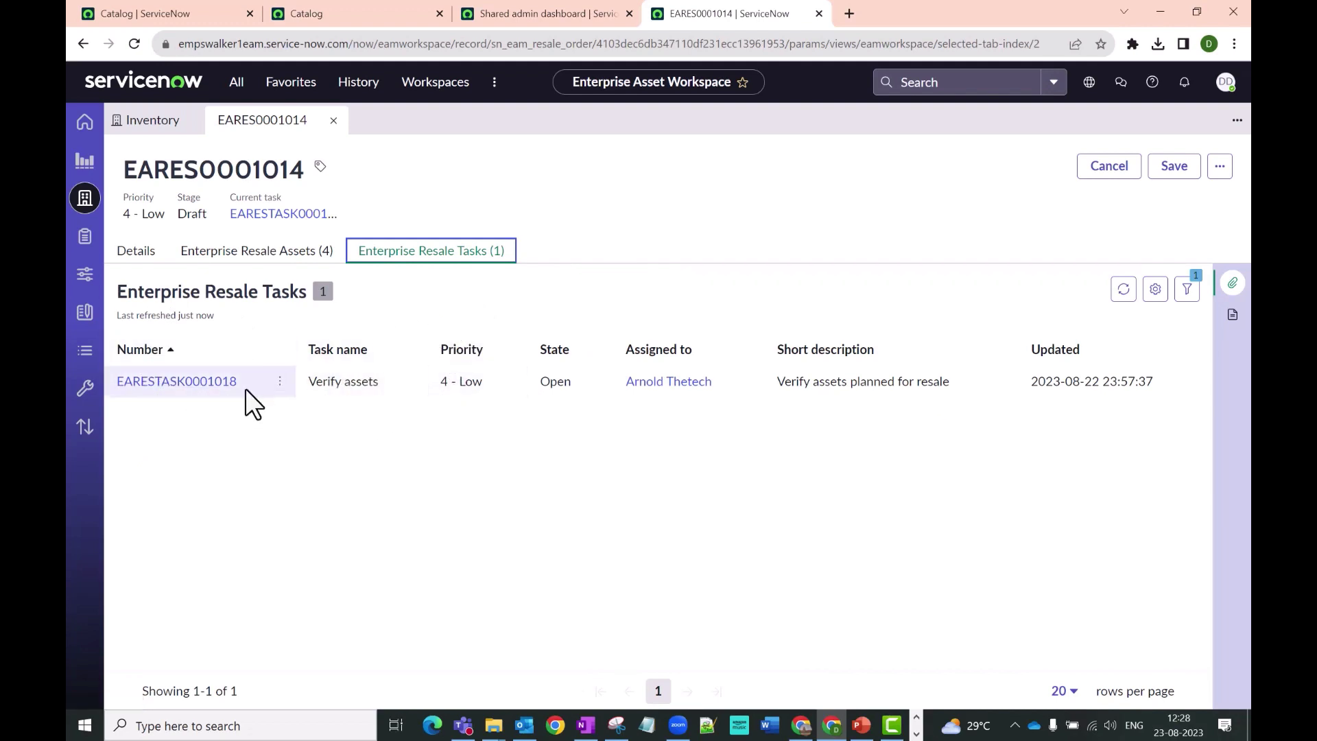
pyautogui.click(199, 385)
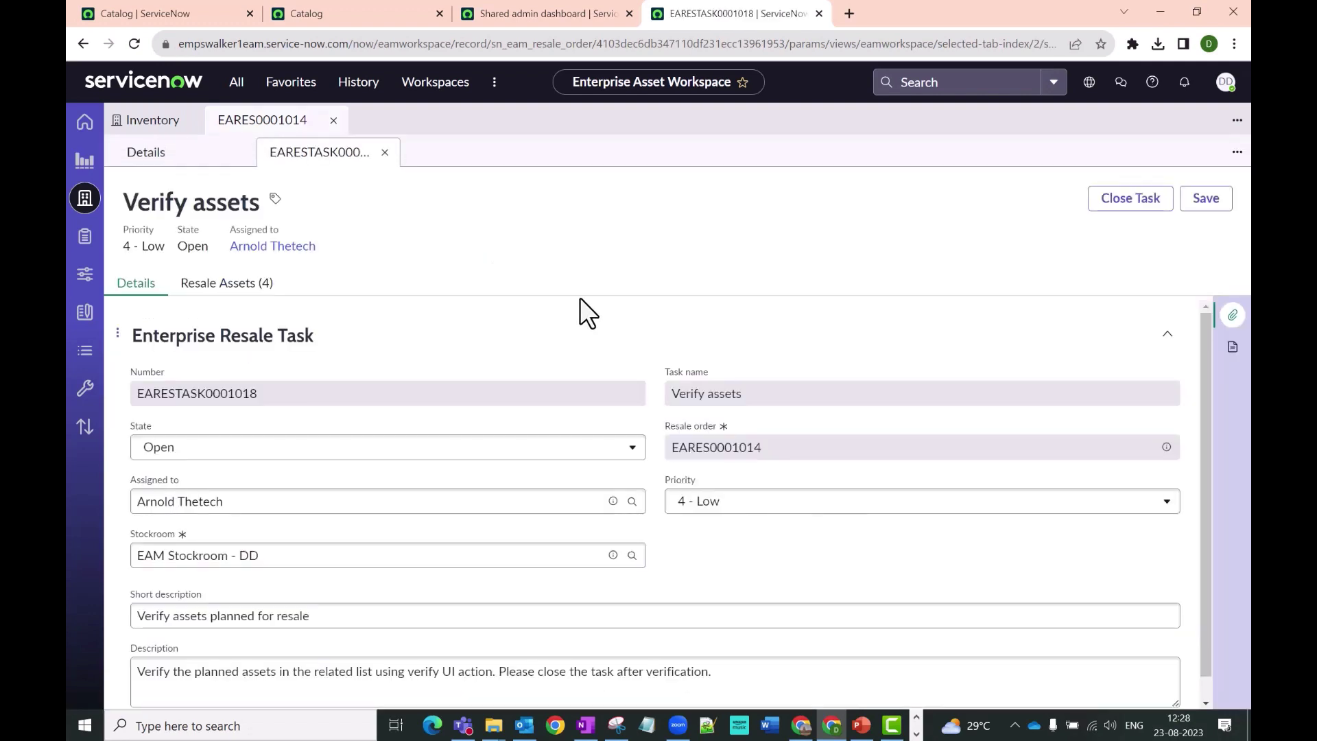
pyautogui.scroll(-1, 574, 307)
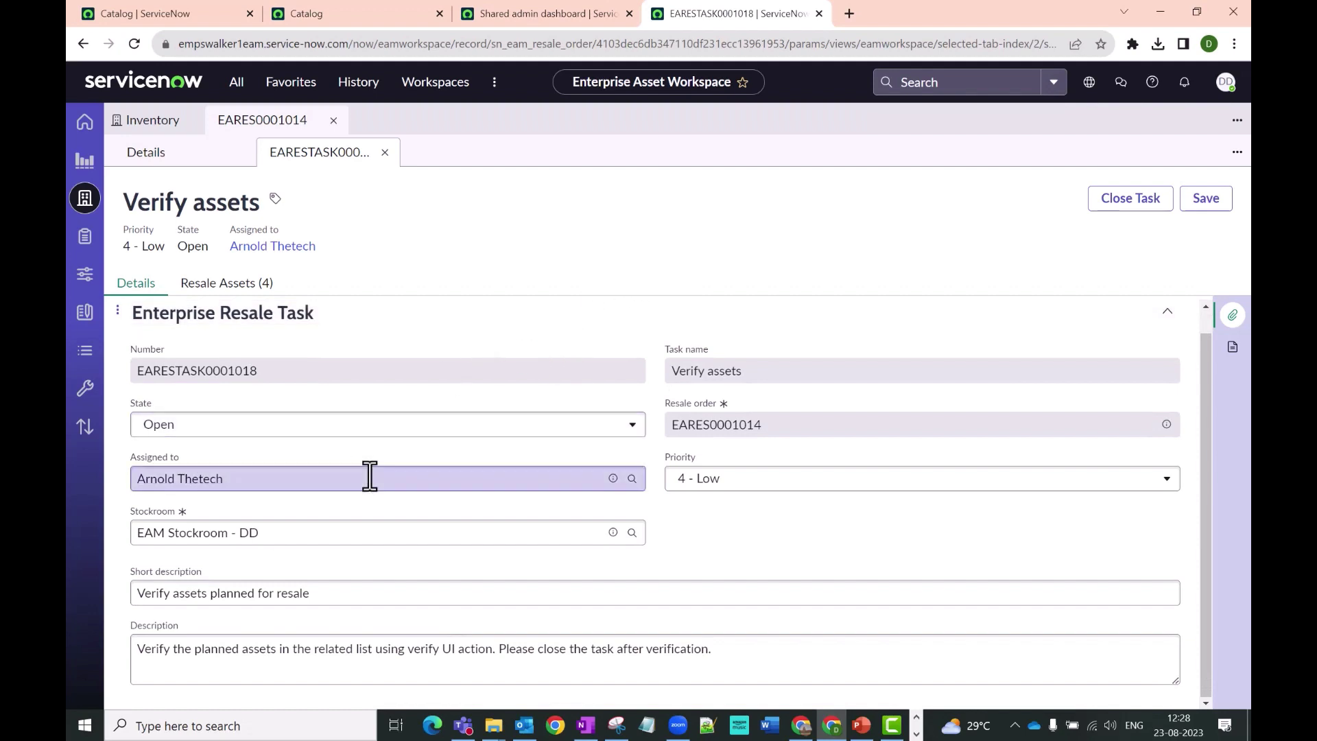
# Open the Verify assets task's Resale Assets list and review the draft assets planned for resale
pyautogui.scroll(1, 261, 307)
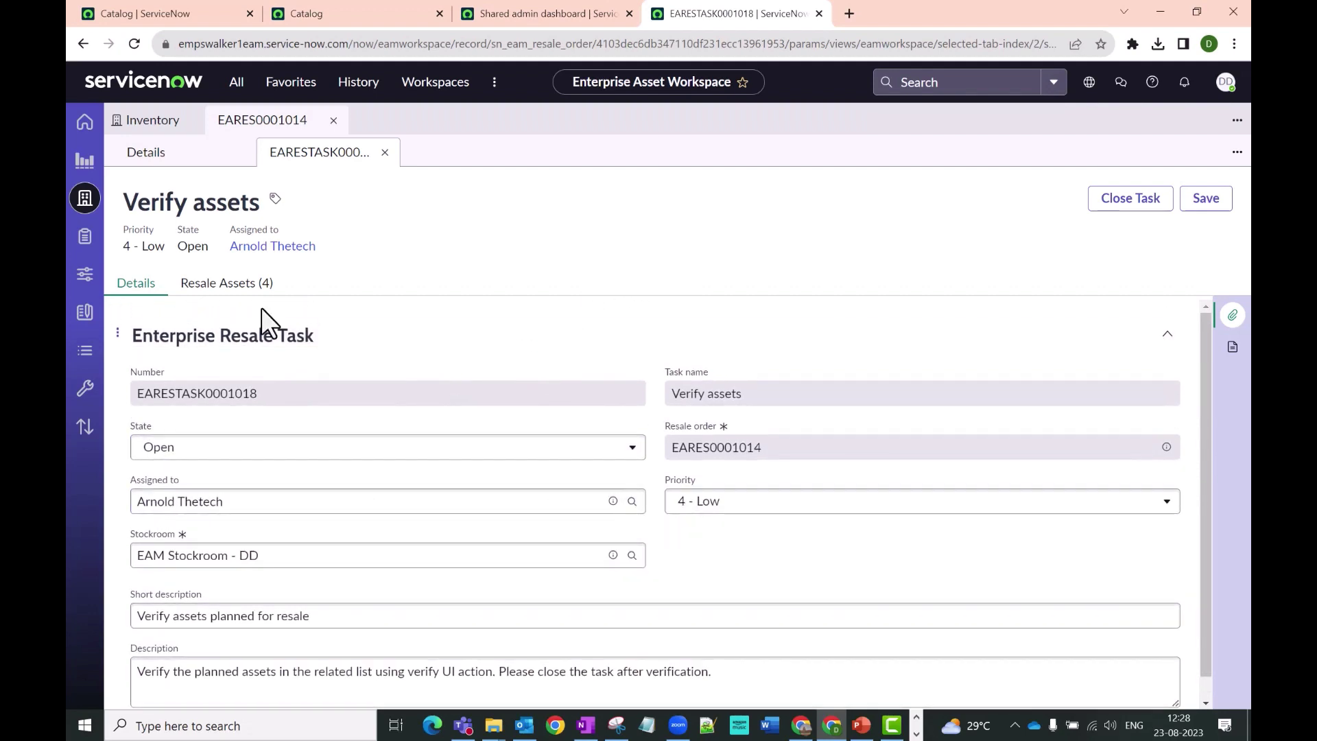
pyautogui.click(217, 284)
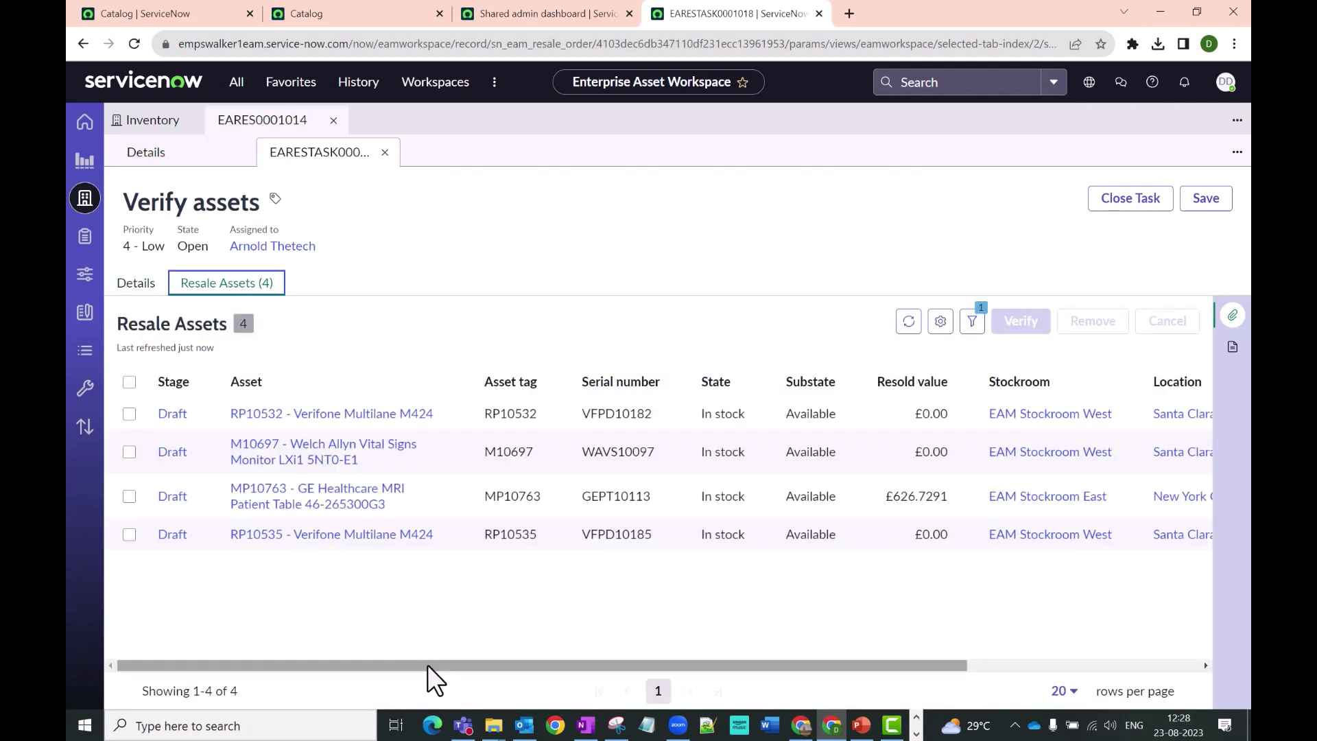
pyautogui.moveTo(426, 664); pyautogui.dragTo(351, 656)
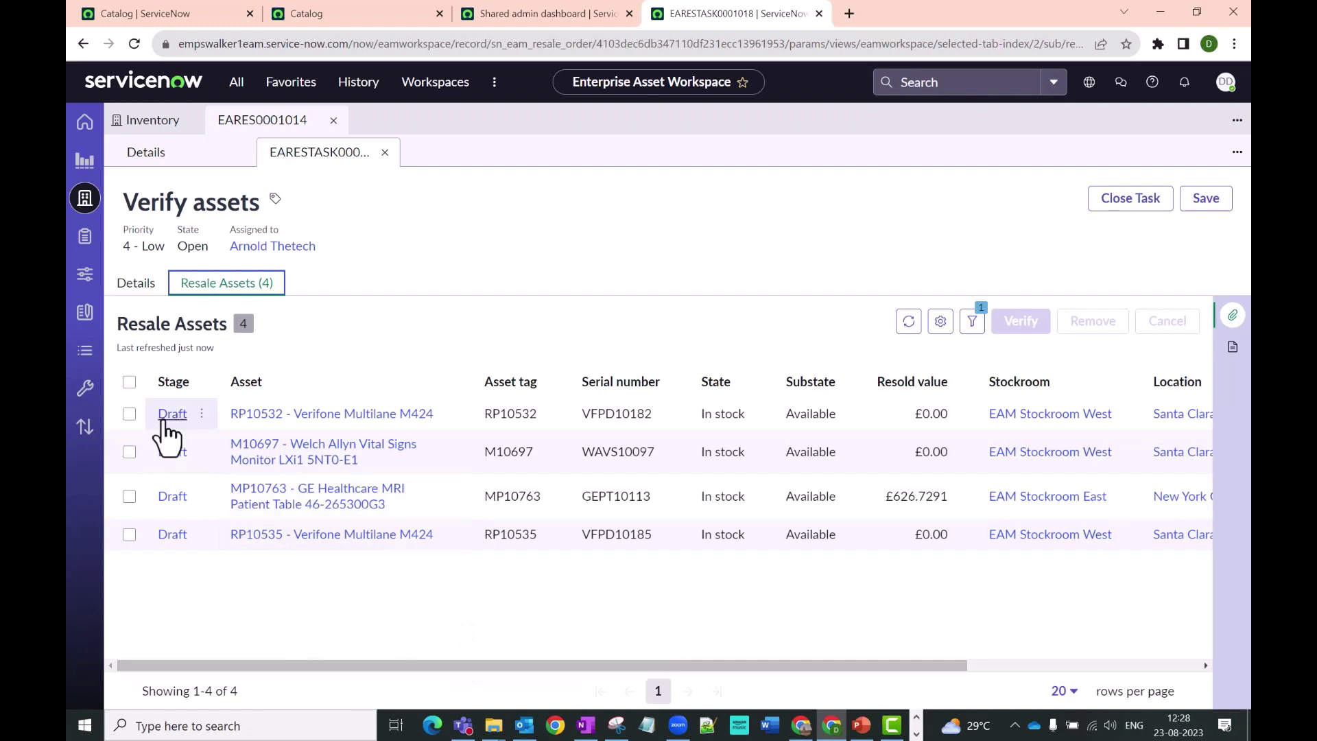
pyautogui.click(129, 382)
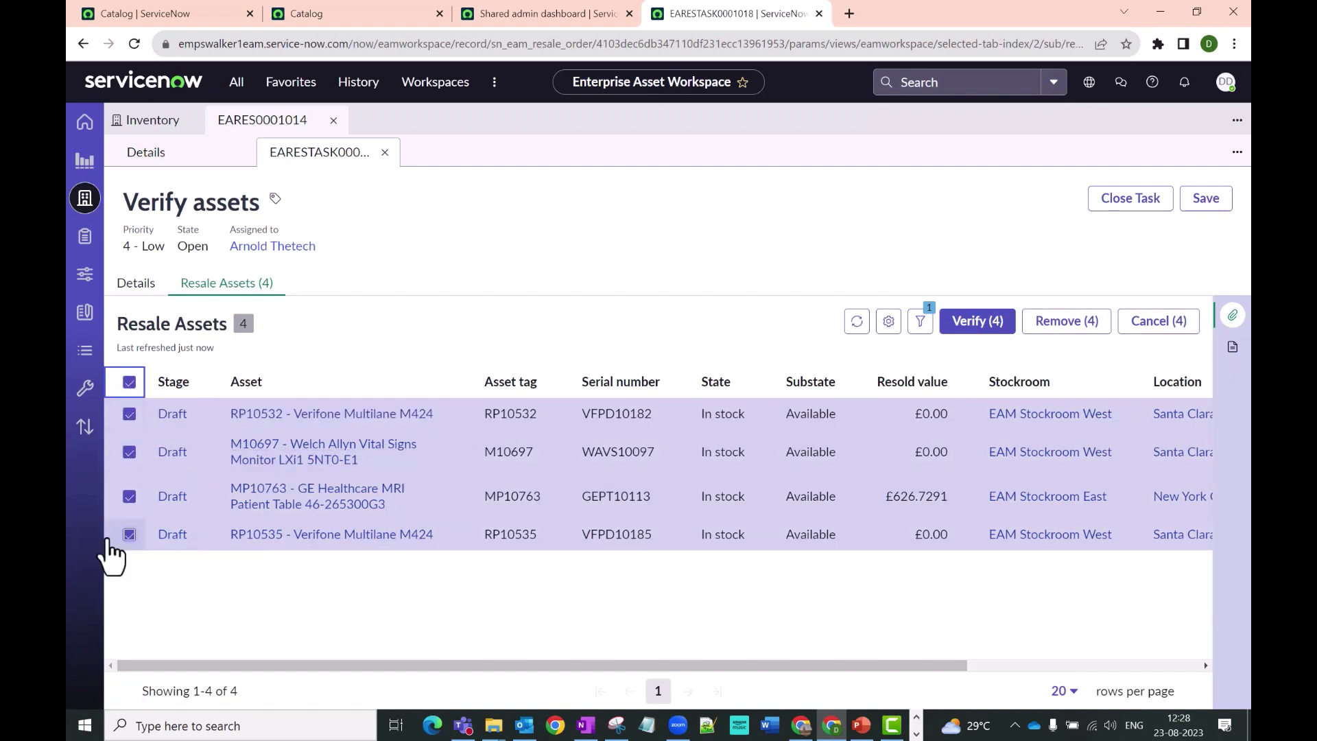
pyautogui.click(130, 382)
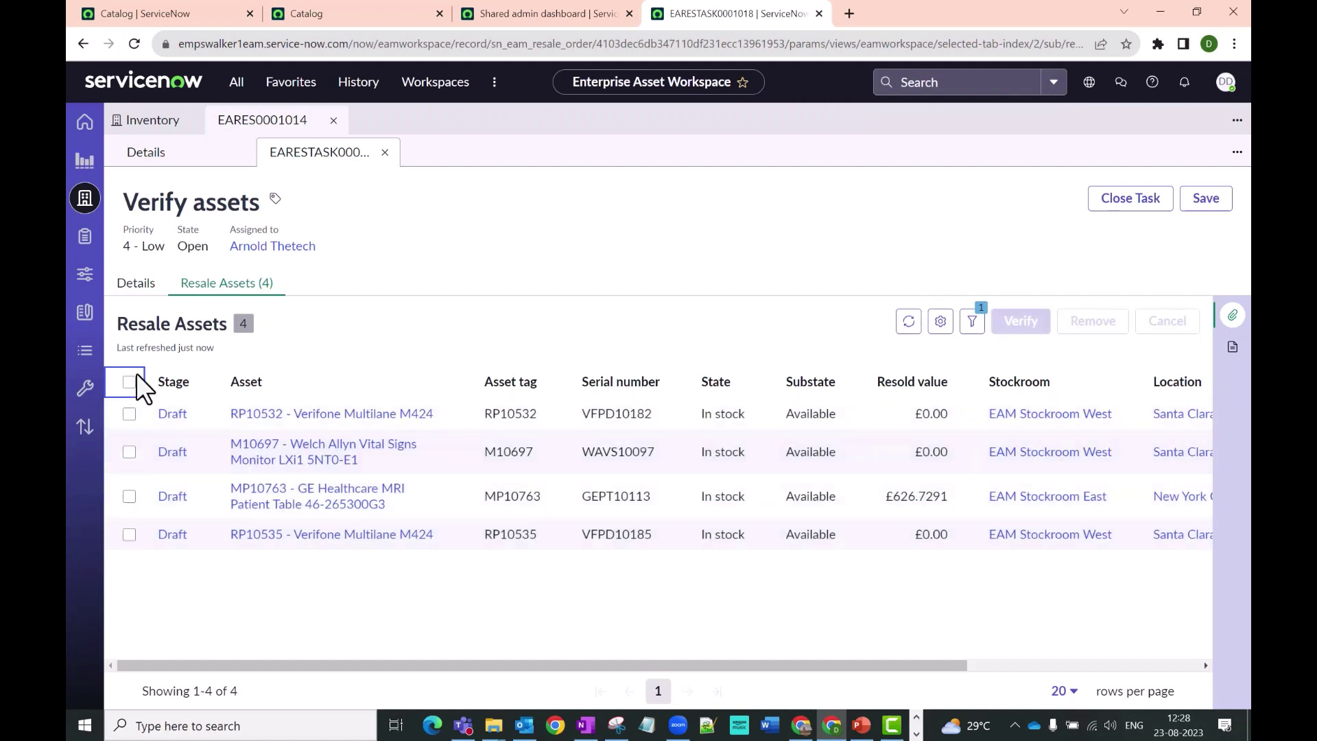
pyautogui.click(130, 382)
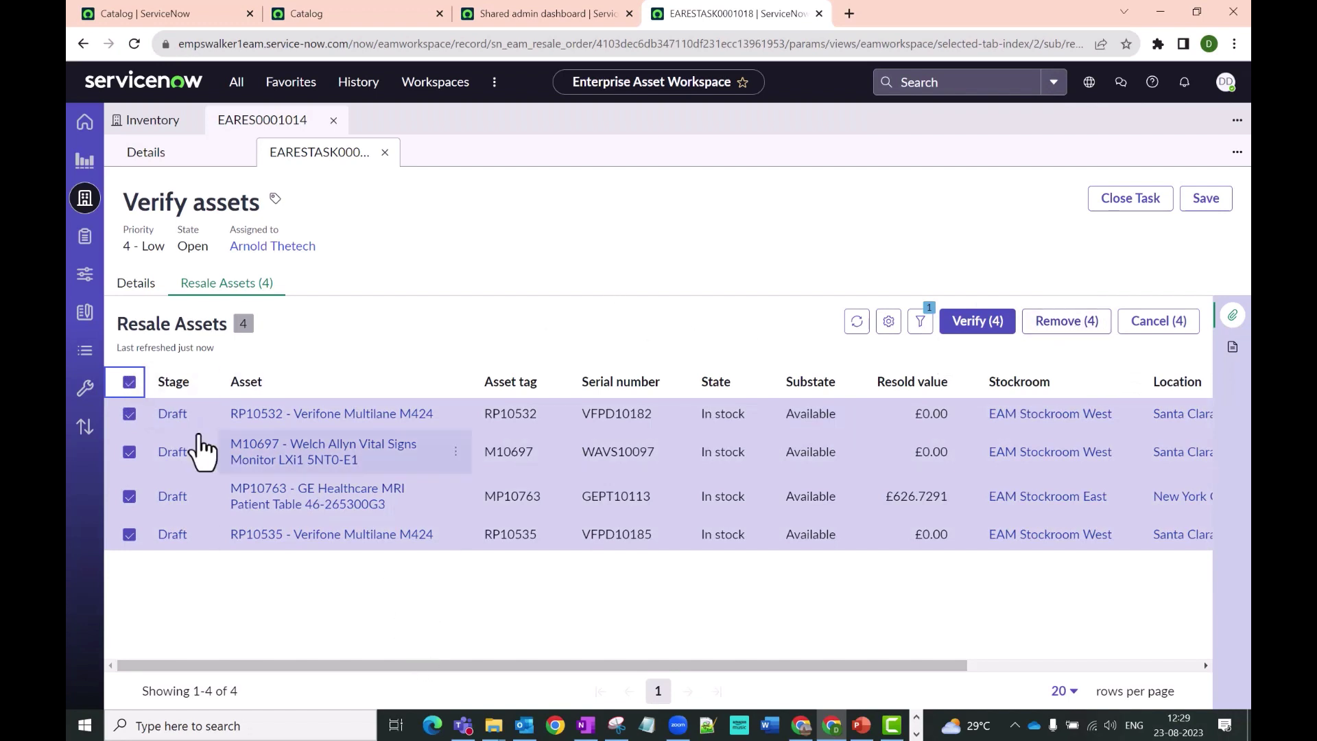
pyautogui.click(129, 382)
# Remove the M10697 - Welch Allyn Vital Signs Monitor LXi1 5NT0-E1 asset from the Verify assets task's resale list
pyautogui.moveTo(427, 664); pyautogui.dragTo(747, 677)
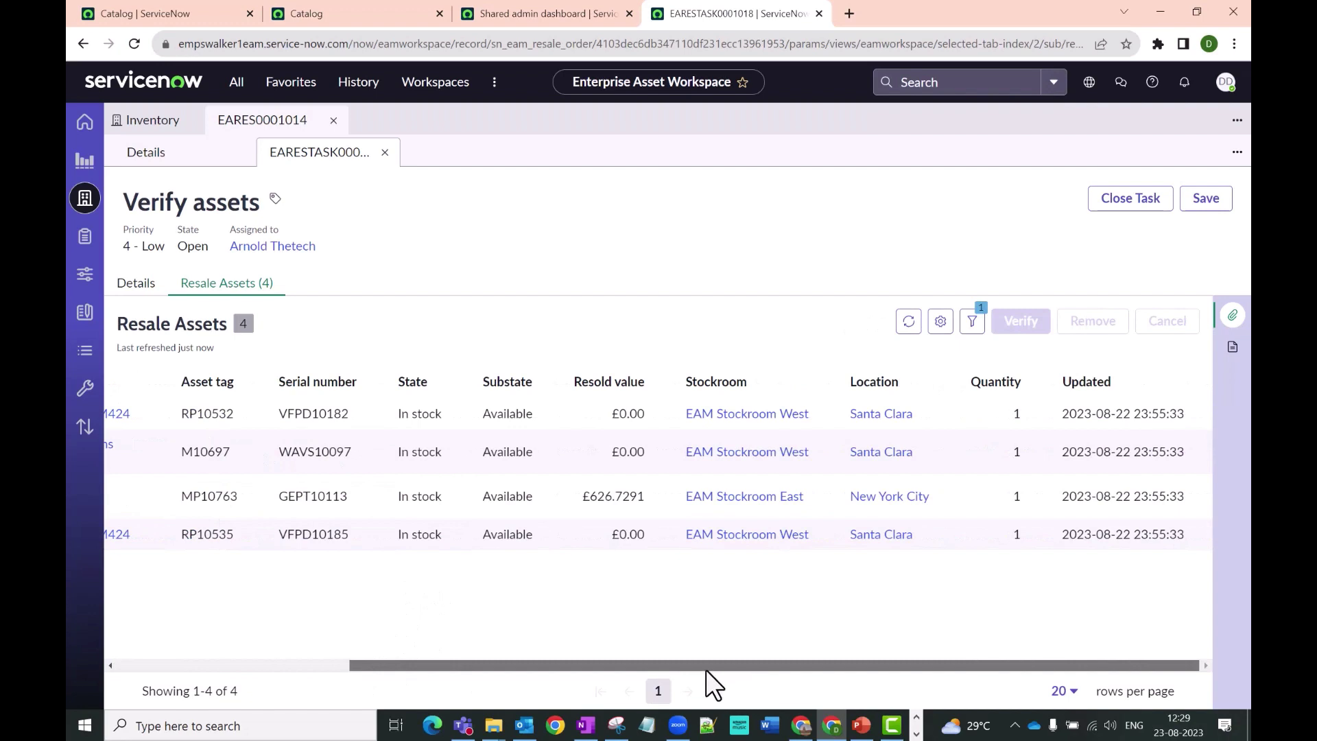
pyautogui.moveTo(624, 661); pyautogui.dragTo(734, 654)
pyautogui.moveTo(578, 662); pyautogui.dragTo(229, 662)
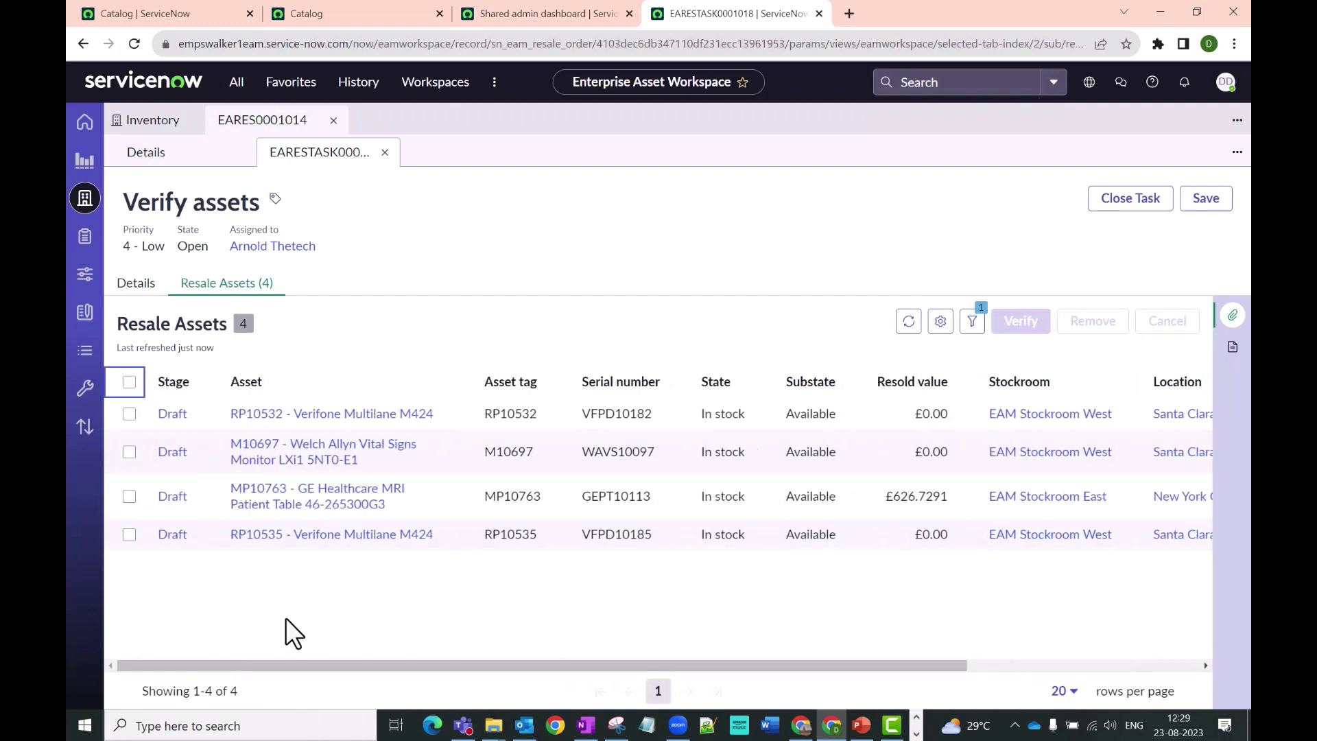
pyautogui.click(129, 451)
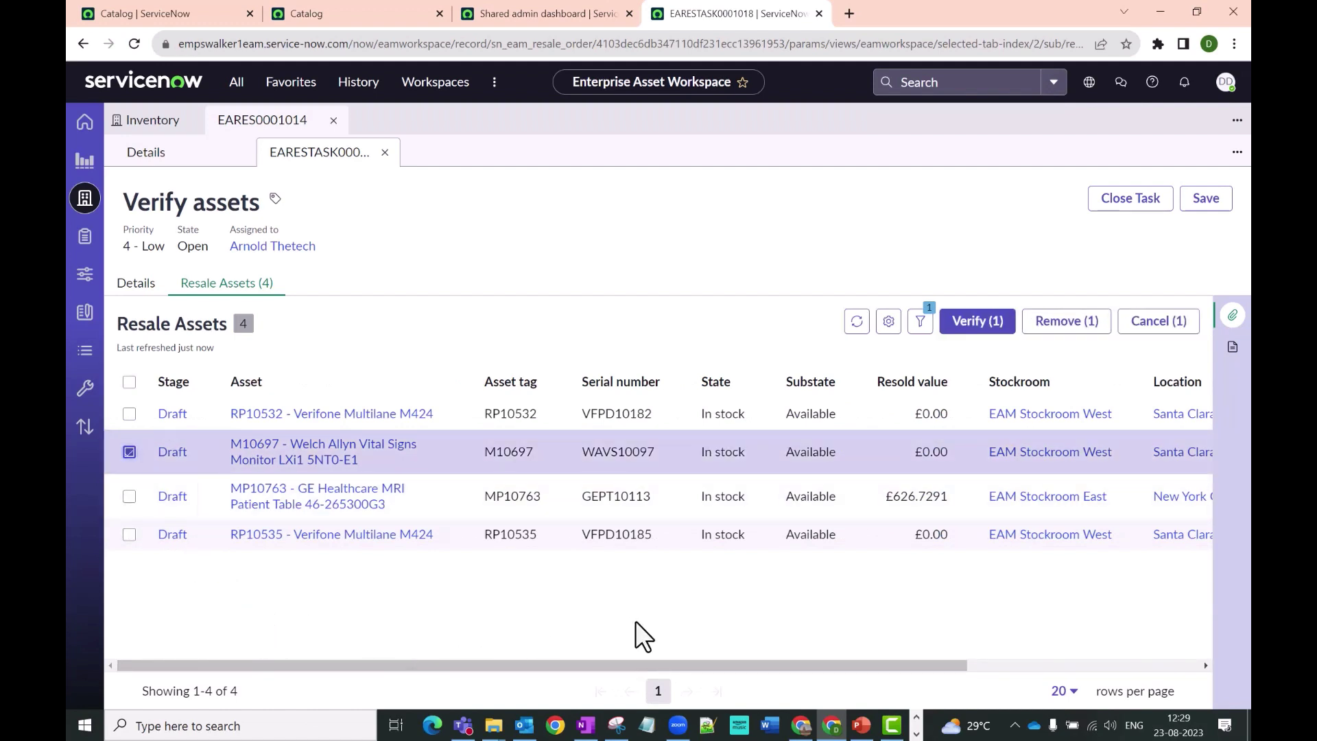
pyautogui.click(1083, 334)
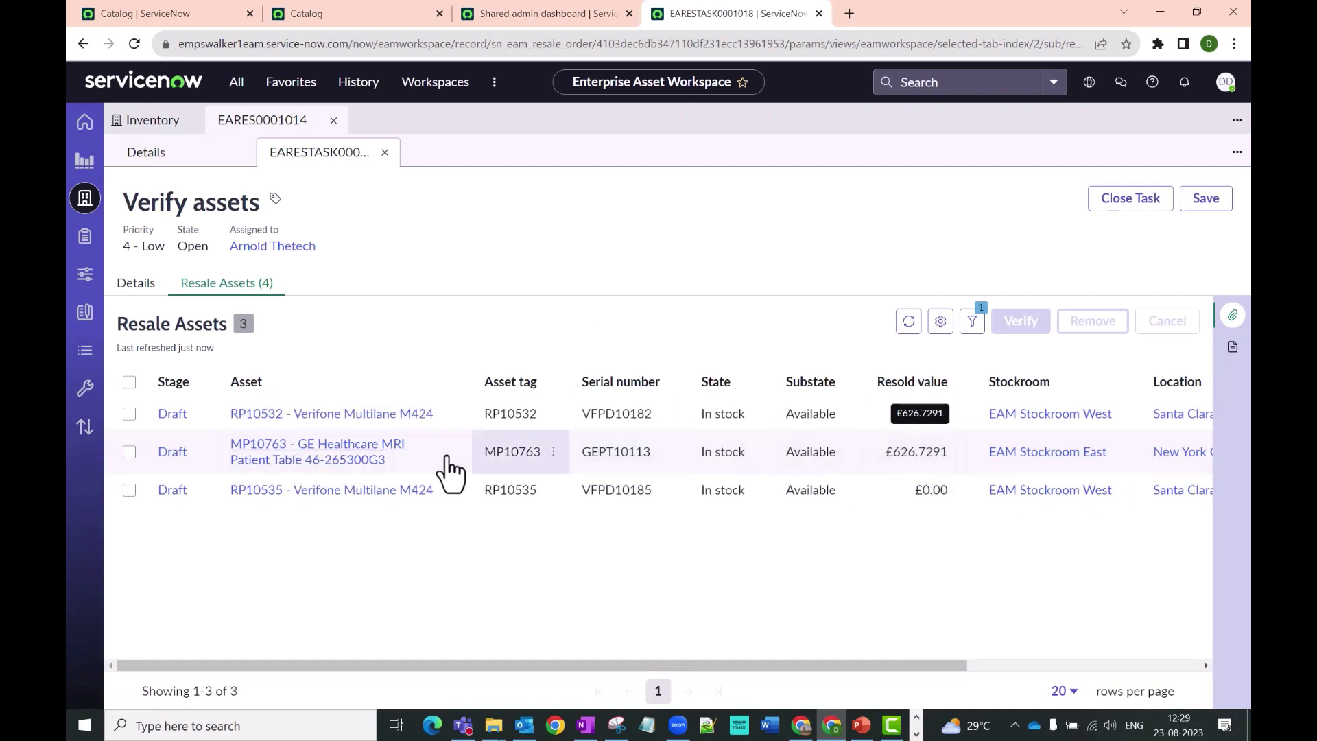
# Remove the MP10763 - GE Healthcare MRI Patient Table 46-265300G3 asset from the task's resale list
pyautogui.moveTo(788, 663); pyautogui.dragTo(515, 660)
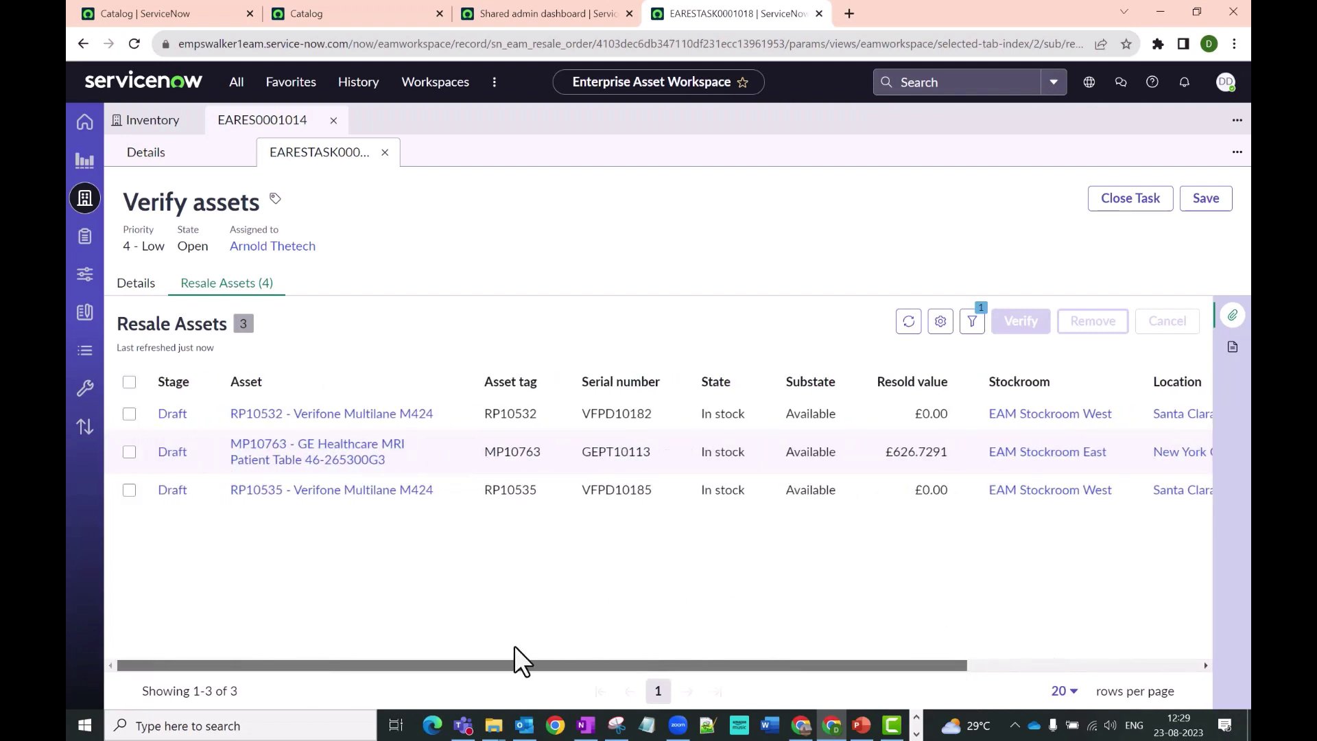
pyautogui.click(129, 452)
pyautogui.click(1074, 330)
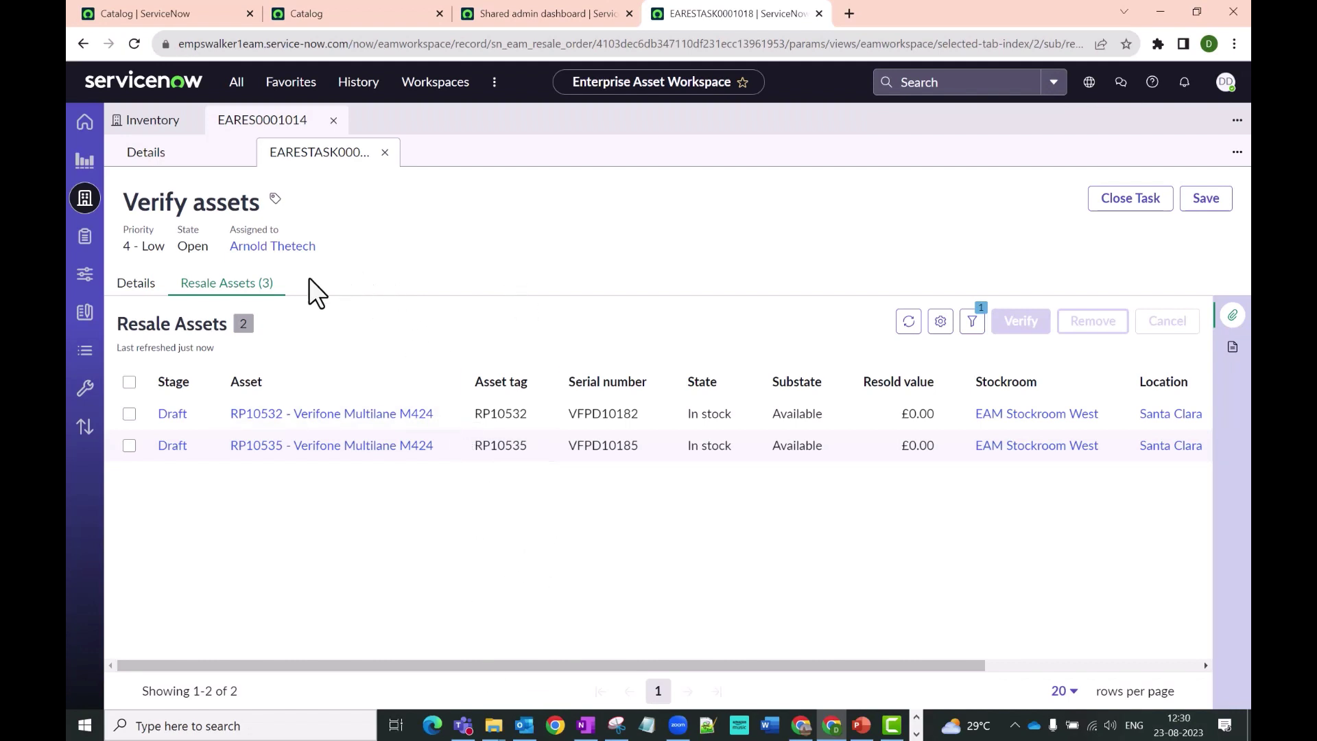
# Return from the task to the resale order and refresh its Enterprise Resale Assets list
pyautogui.click(130, 286)
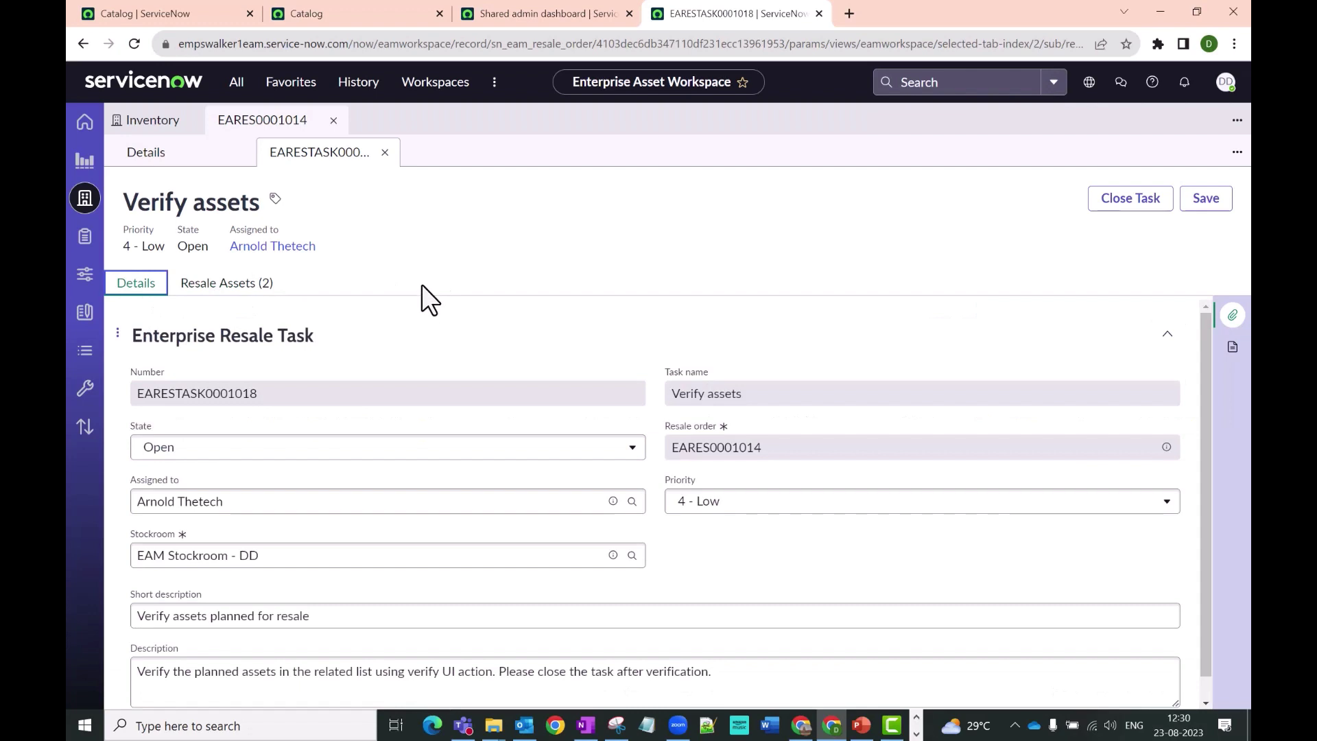
pyautogui.click(184, 156)
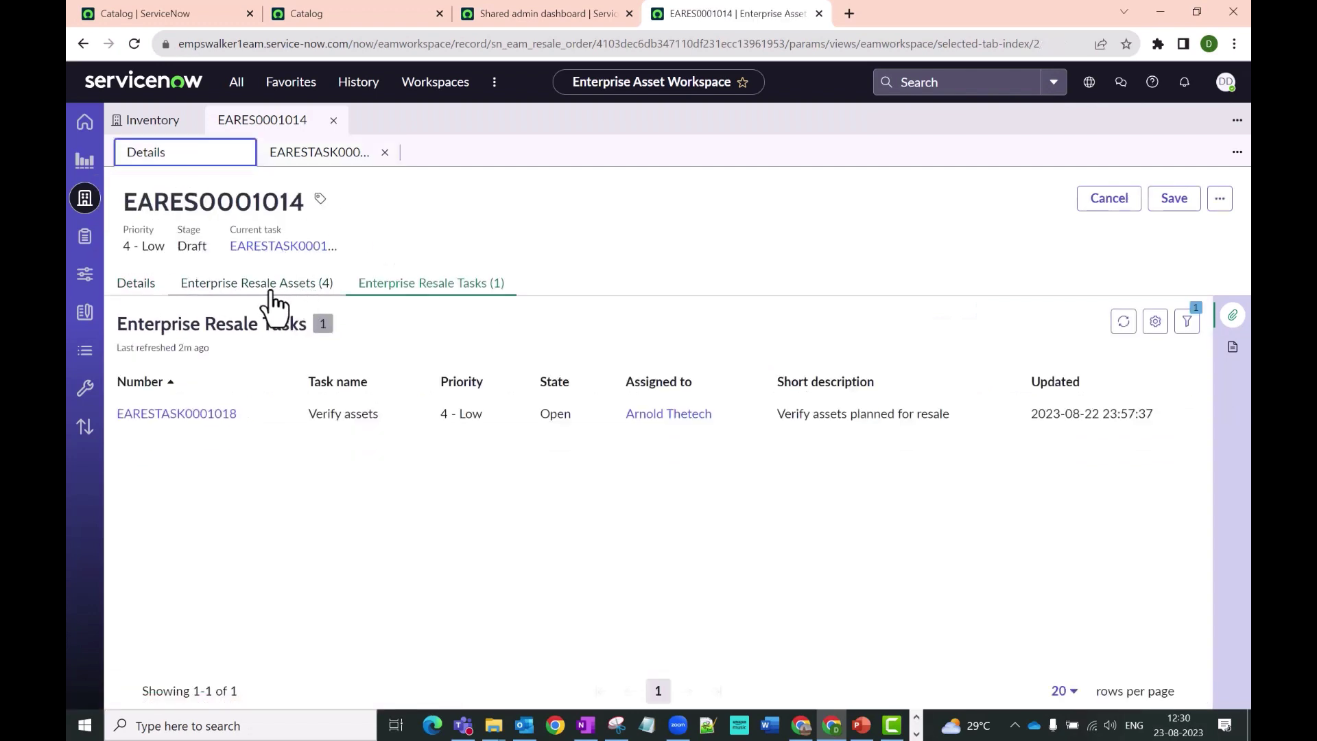
pyautogui.click(273, 293)
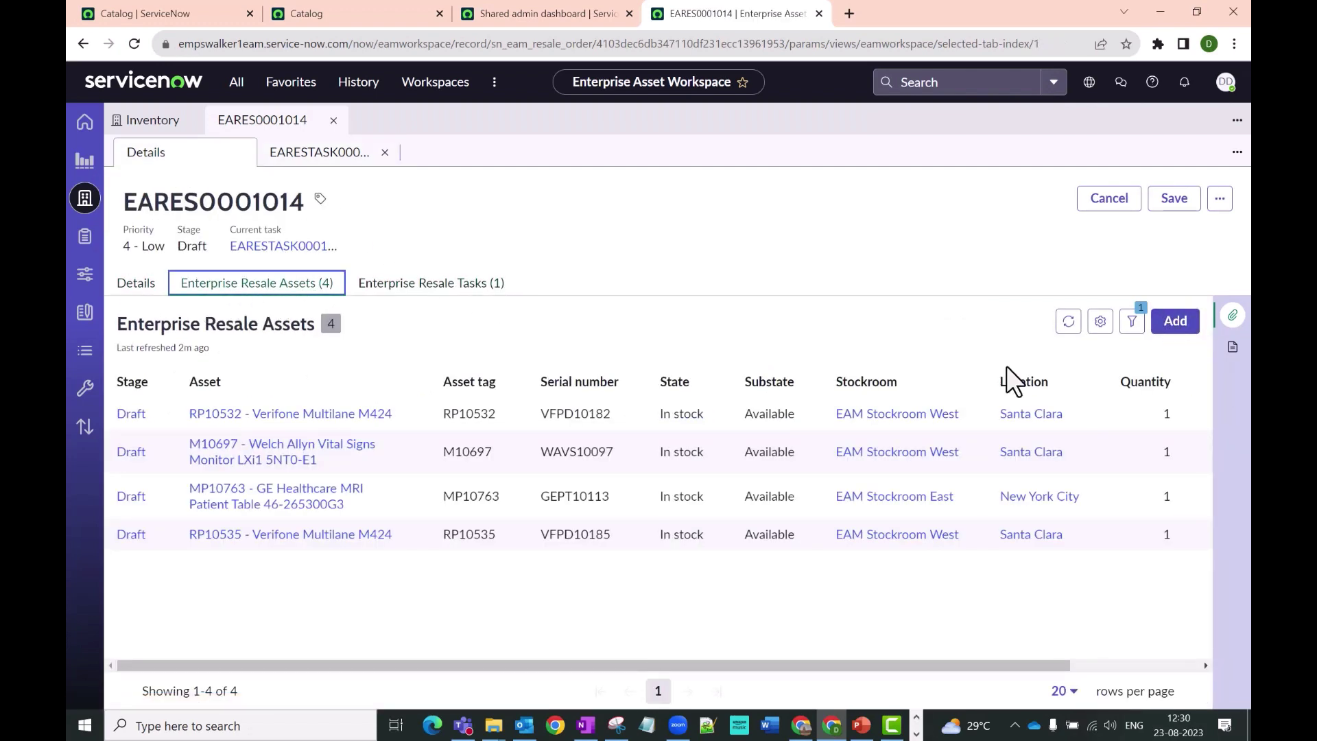
pyautogui.click(1067, 326)
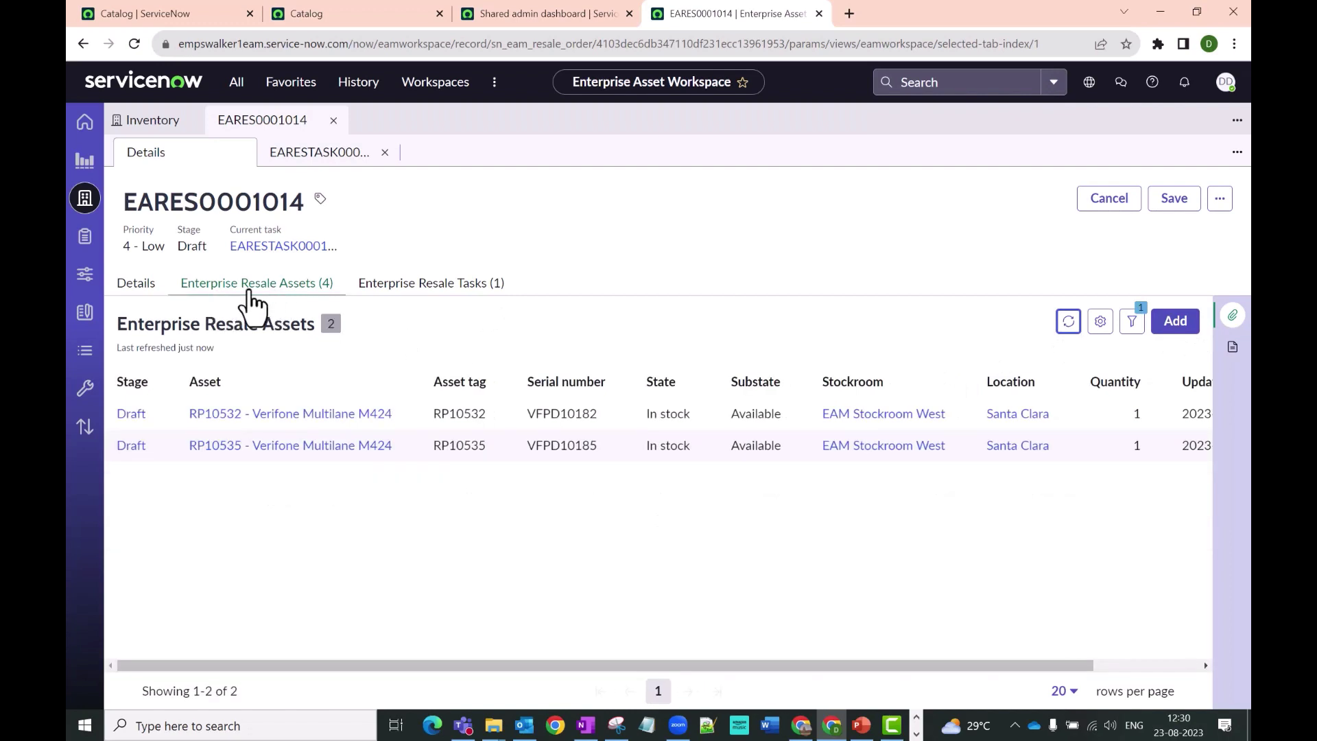
# Add the FP10762 - True Fan Motor Evaporator 813042 asset to the resale order
pyautogui.click(1170, 322)
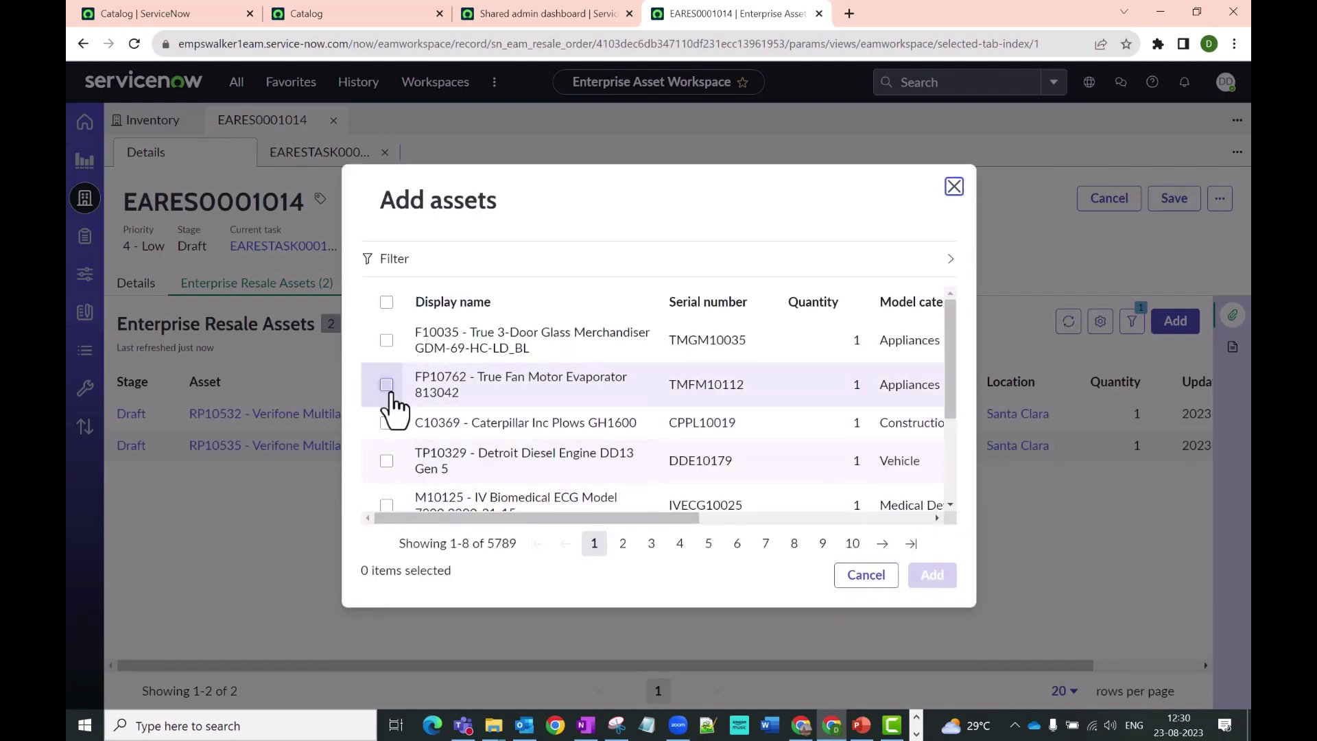
pyautogui.click(387, 385)
pyautogui.click(919, 575)
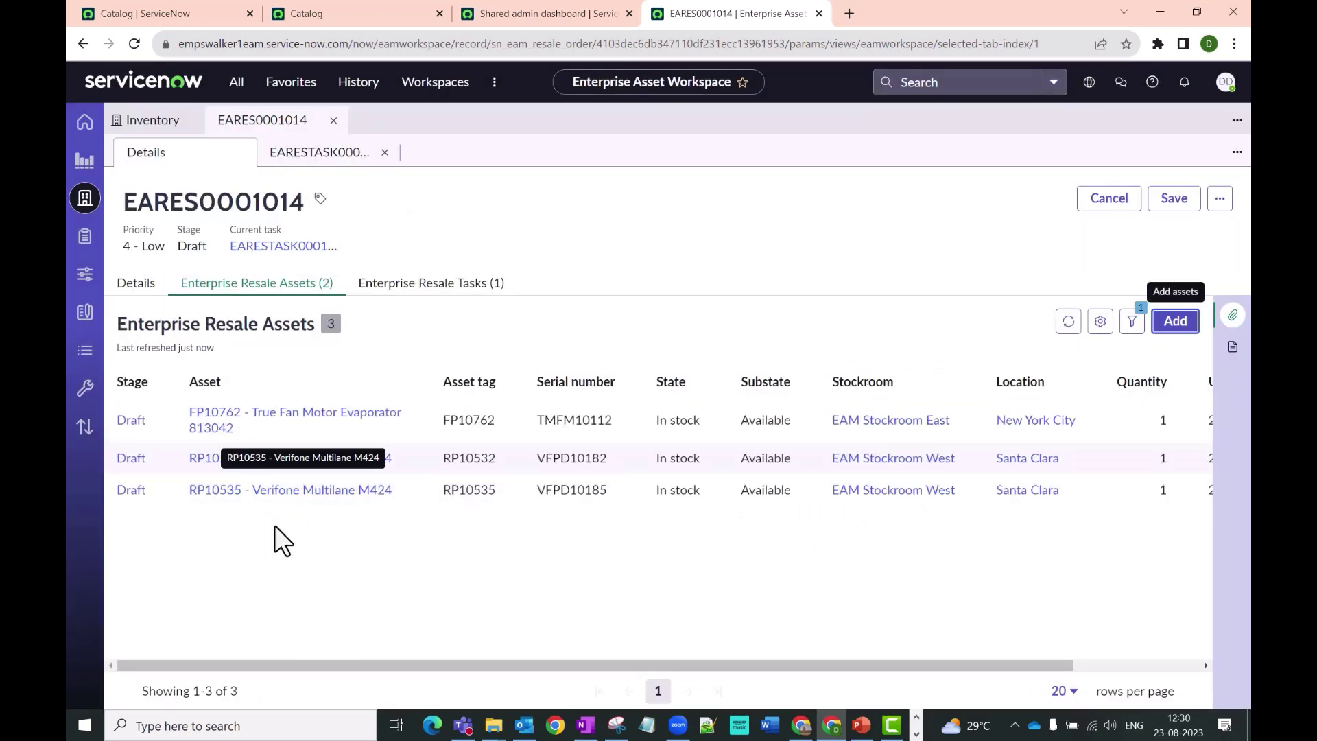
# Go back to the Verify assets task and refresh its Resale Assets list
pyautogui.click(420, 288)
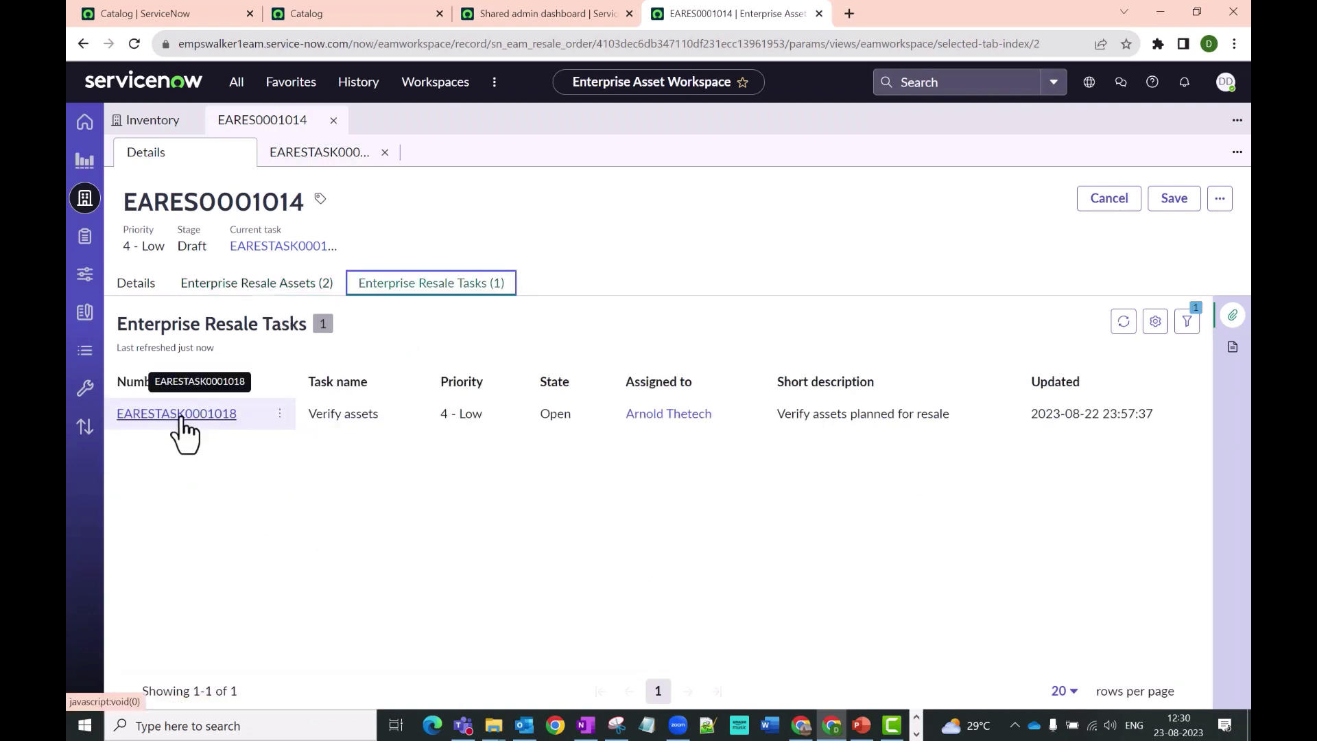
pyautogui.click(336, 153)
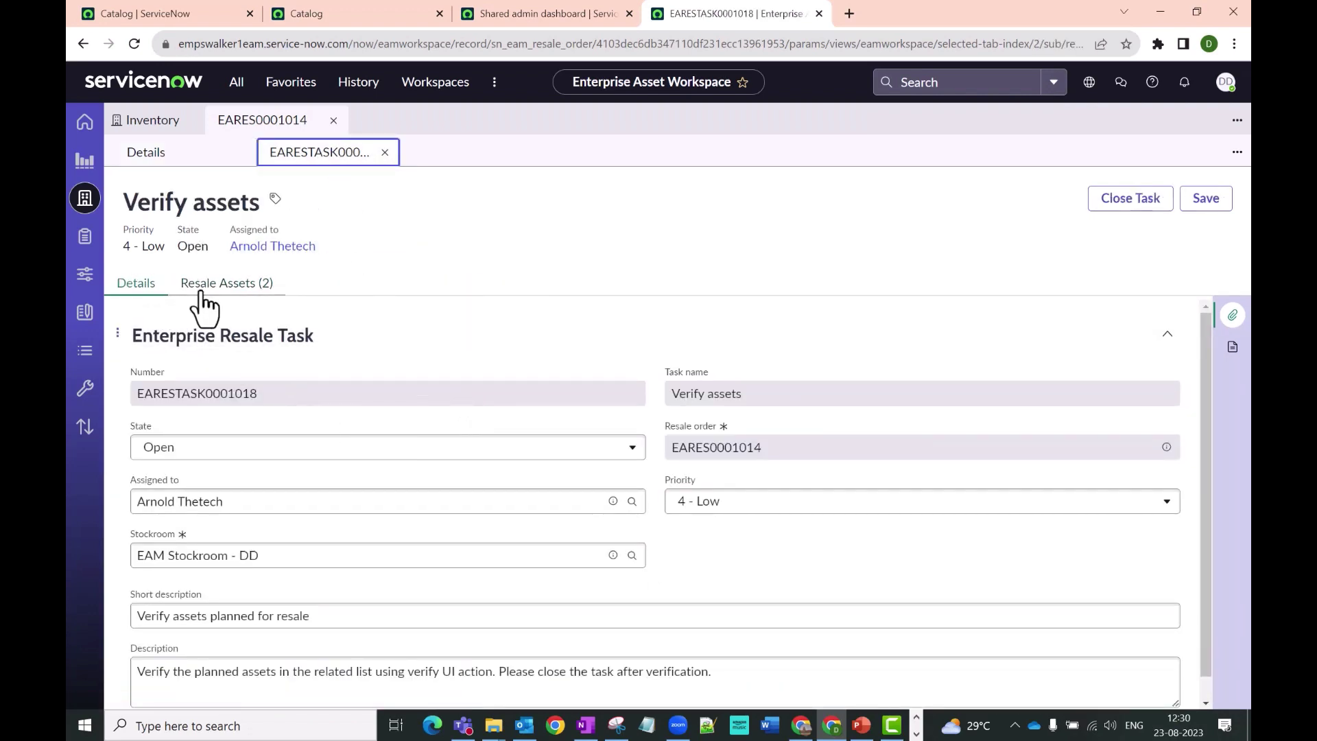
pyautogui.click(202, 288)
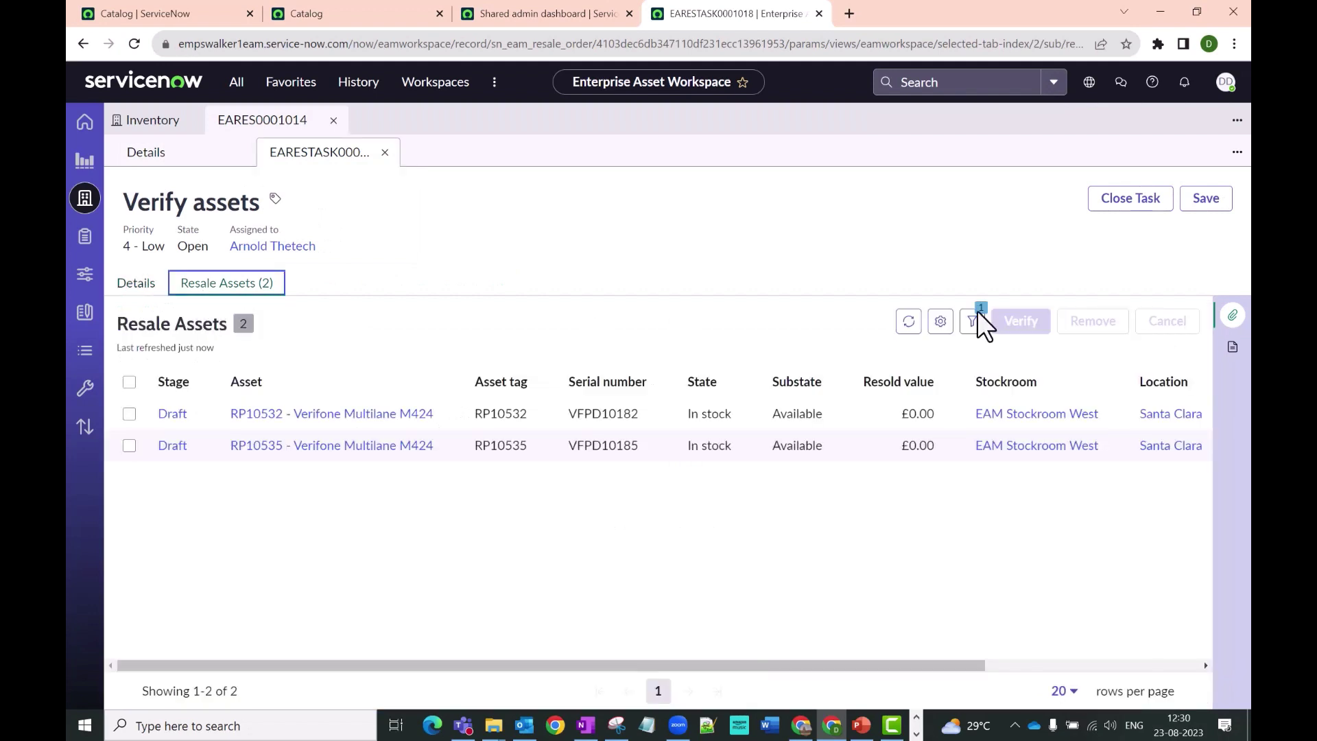
pyautogui.click(908, 322)
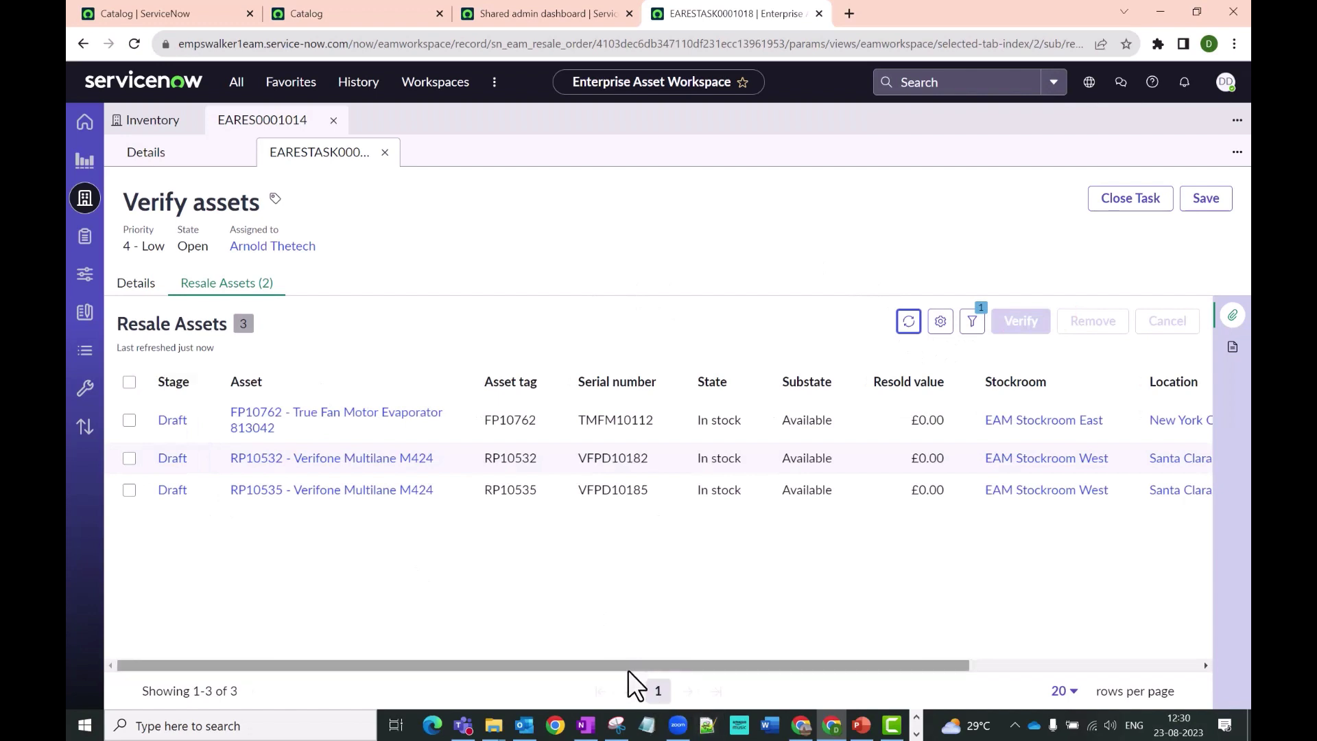
pyautogui.moveTo(625, 667); pyautogui.dragTo(525, 657)
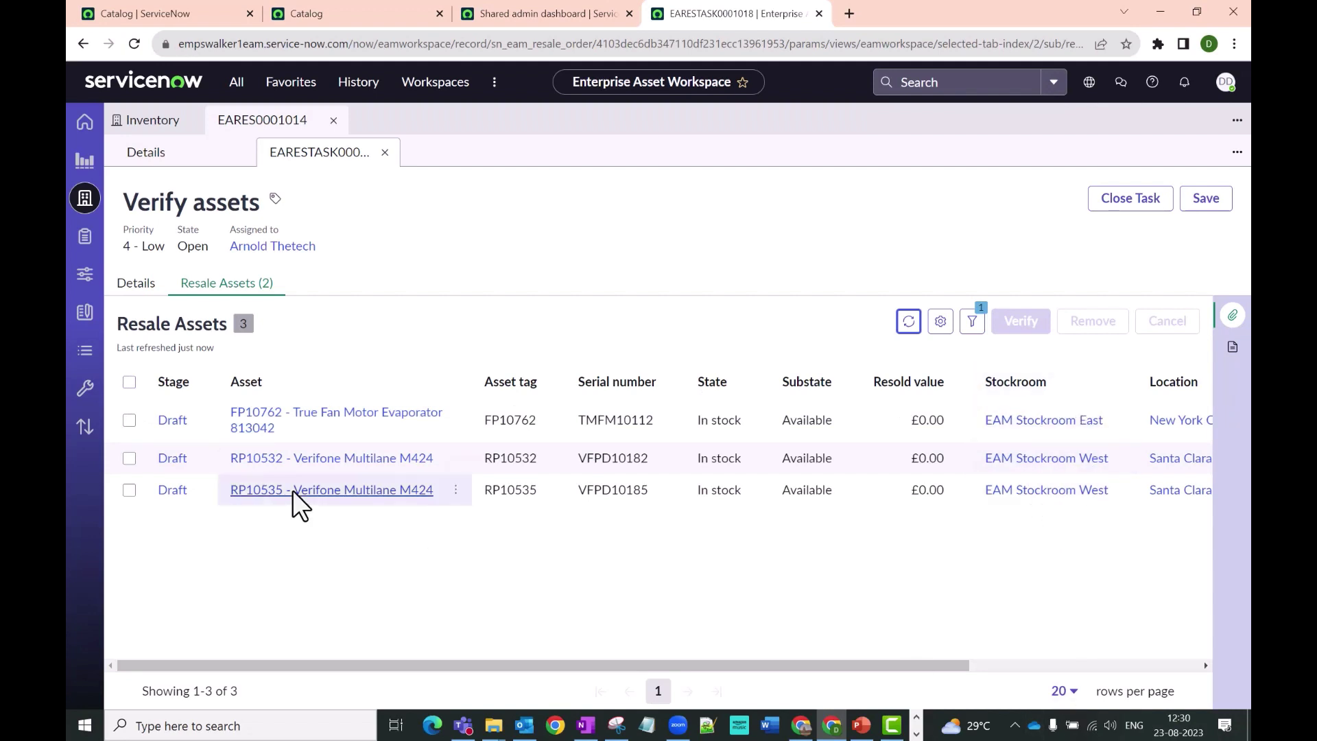
pyautogui.click(129, 382)
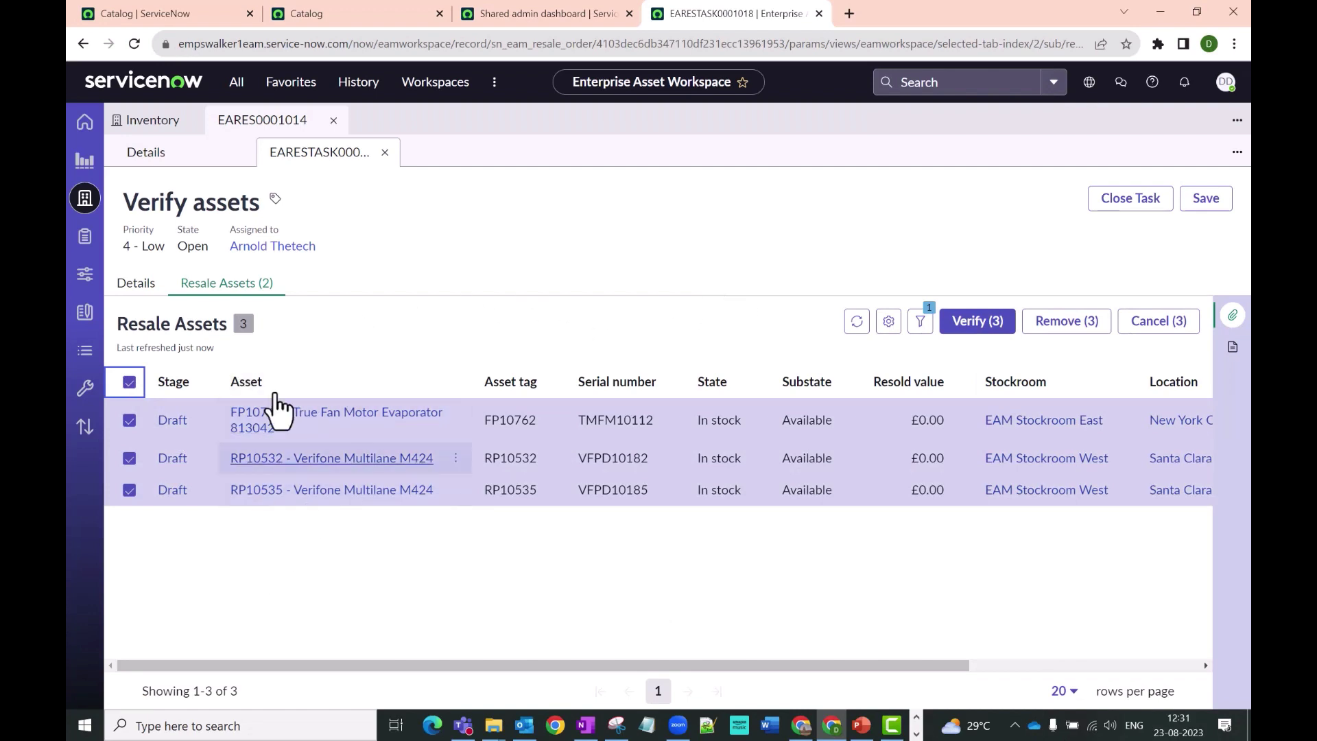
pyautogui.click(130, 286)
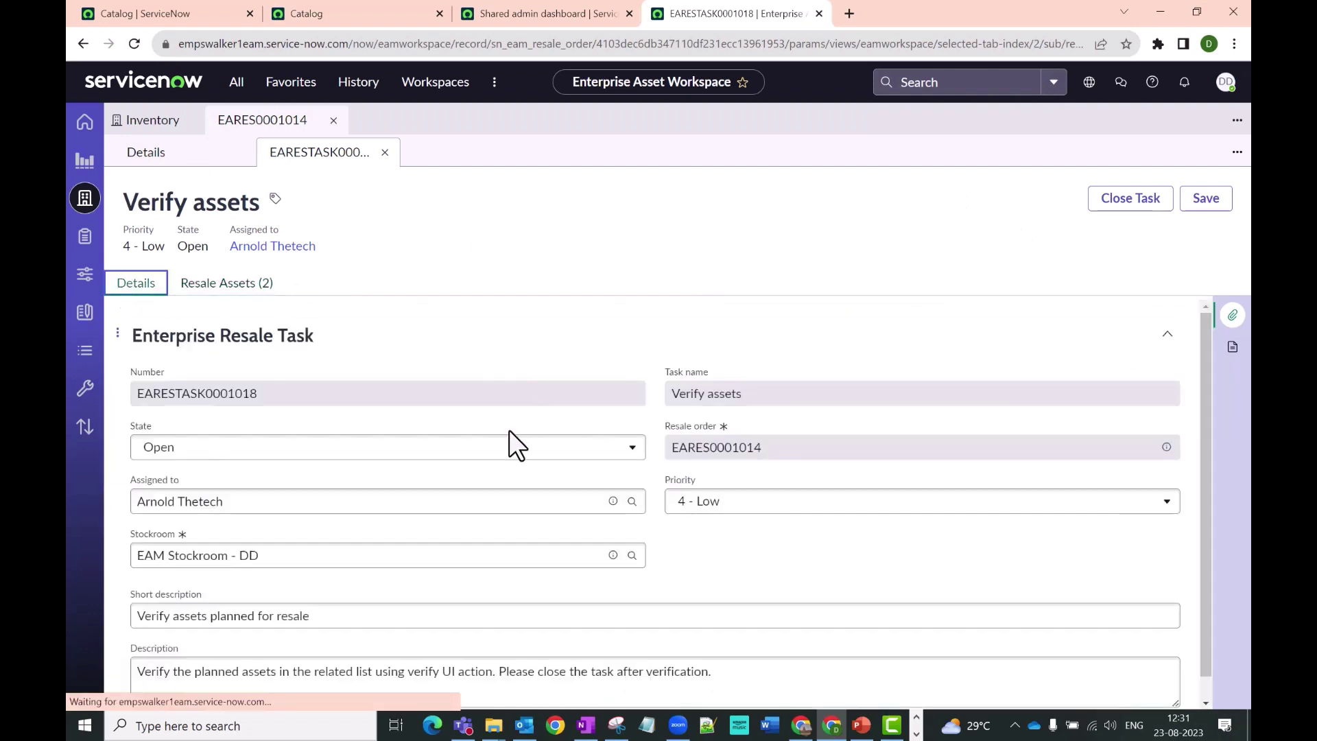
pyautogui.click(226, 286)
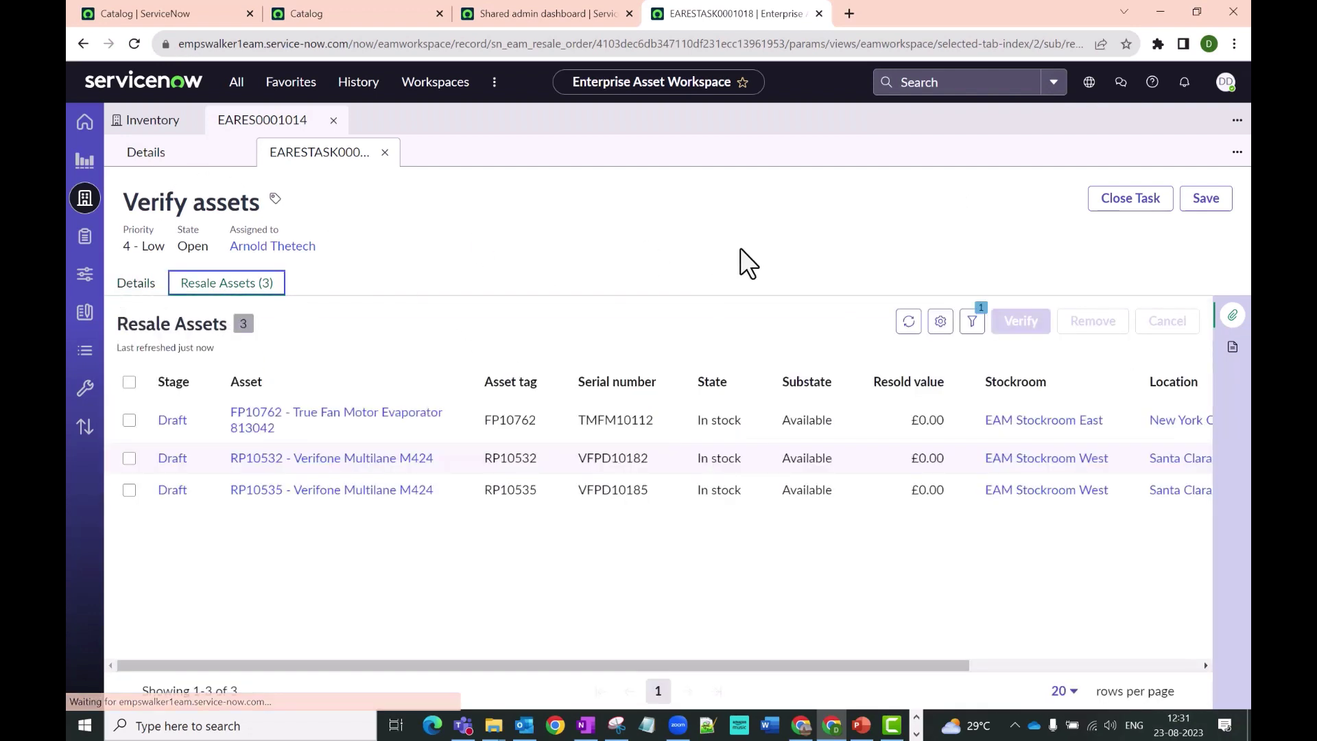
# Verify all assets in the task's Resale Assets list, and close the Verify assets task
pyautogui.click(129, 383)
pyautogui.click(989, 330)
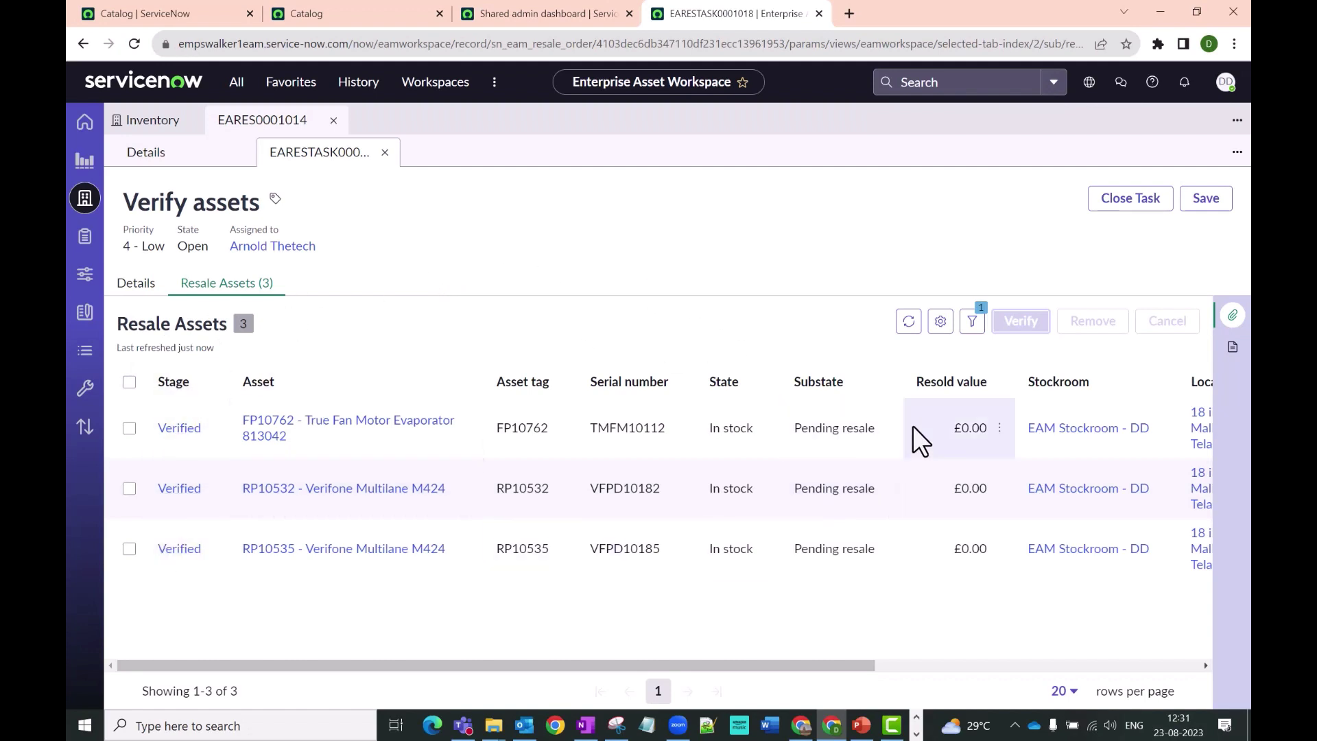
pyautogui.click(137, 285)
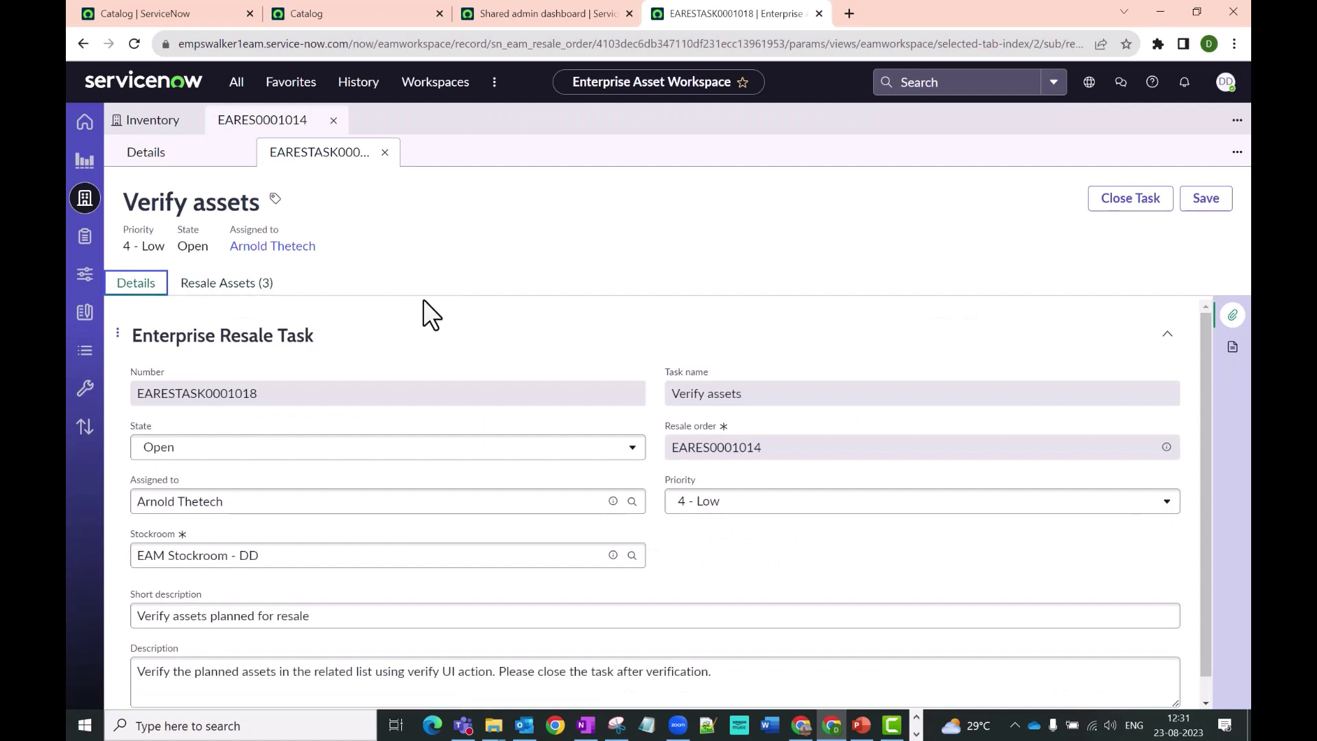
pyautogui.click(1121, 200)
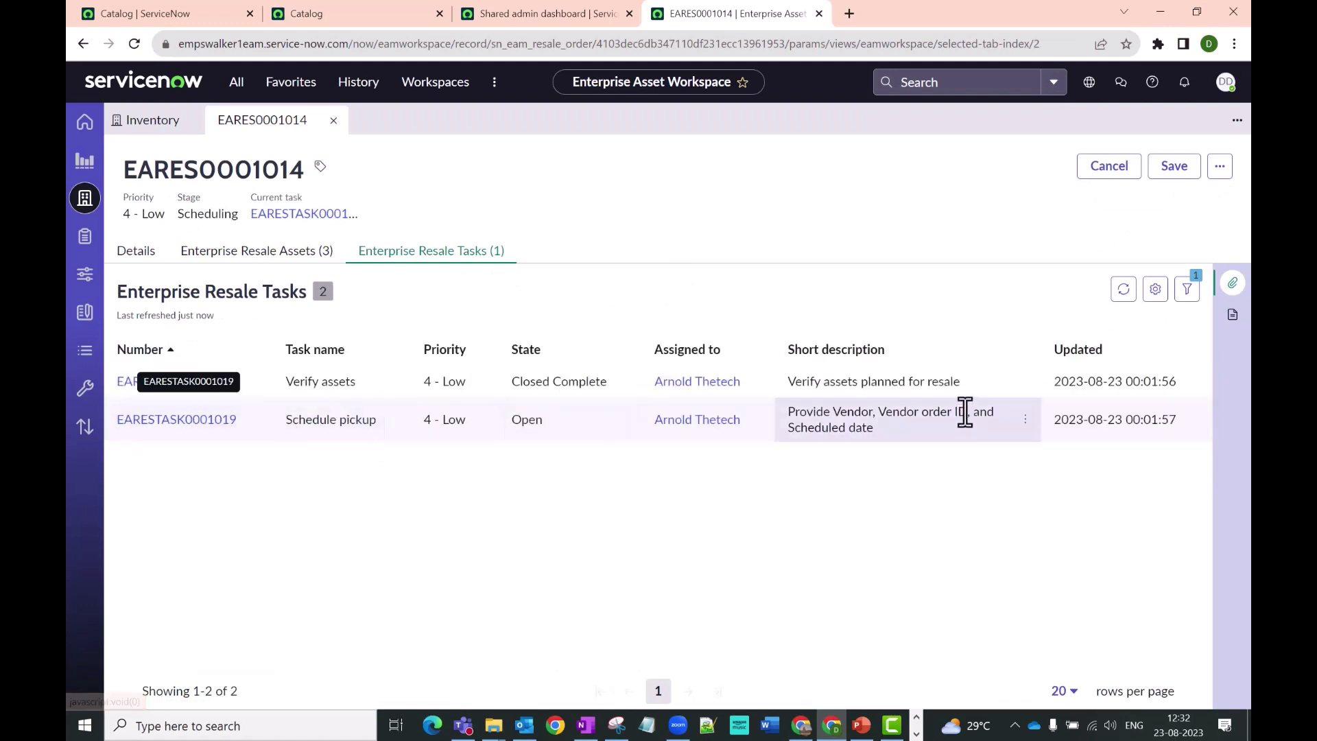
# Open the resale order's Schedule pickup task and enter the vendor order ID in its Schedule Details
pyautogui.click(223, 421)
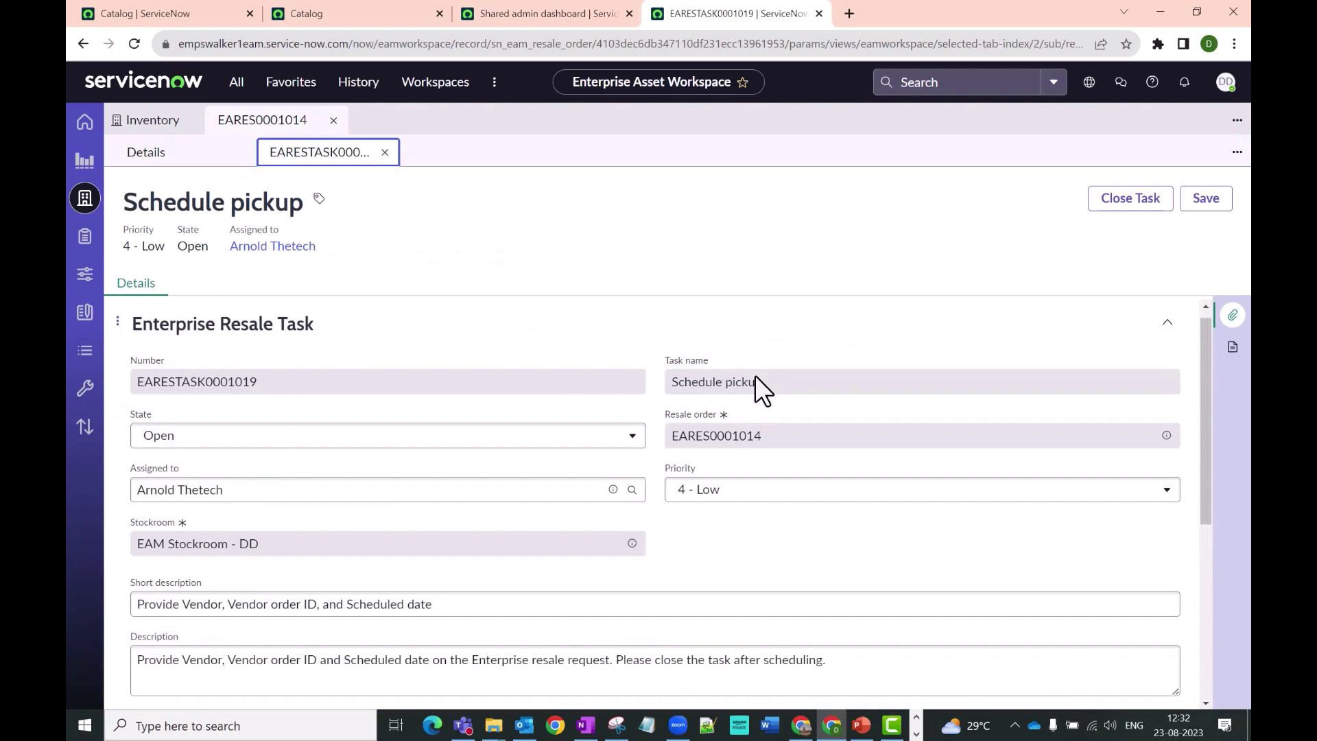
pyautogui.scroll(-3, 755, 376)
pyautogui.scroll(-2, 732, 442)
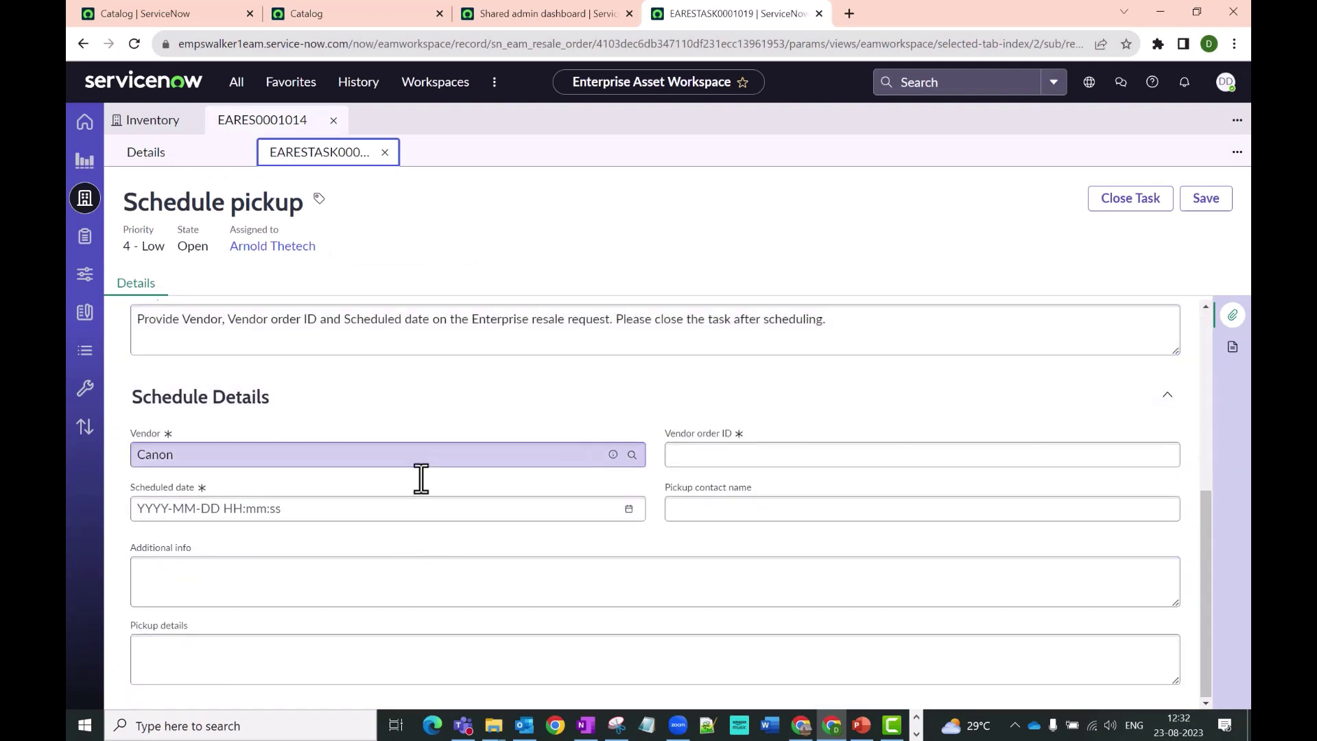
pyautogui.click(732, 458)
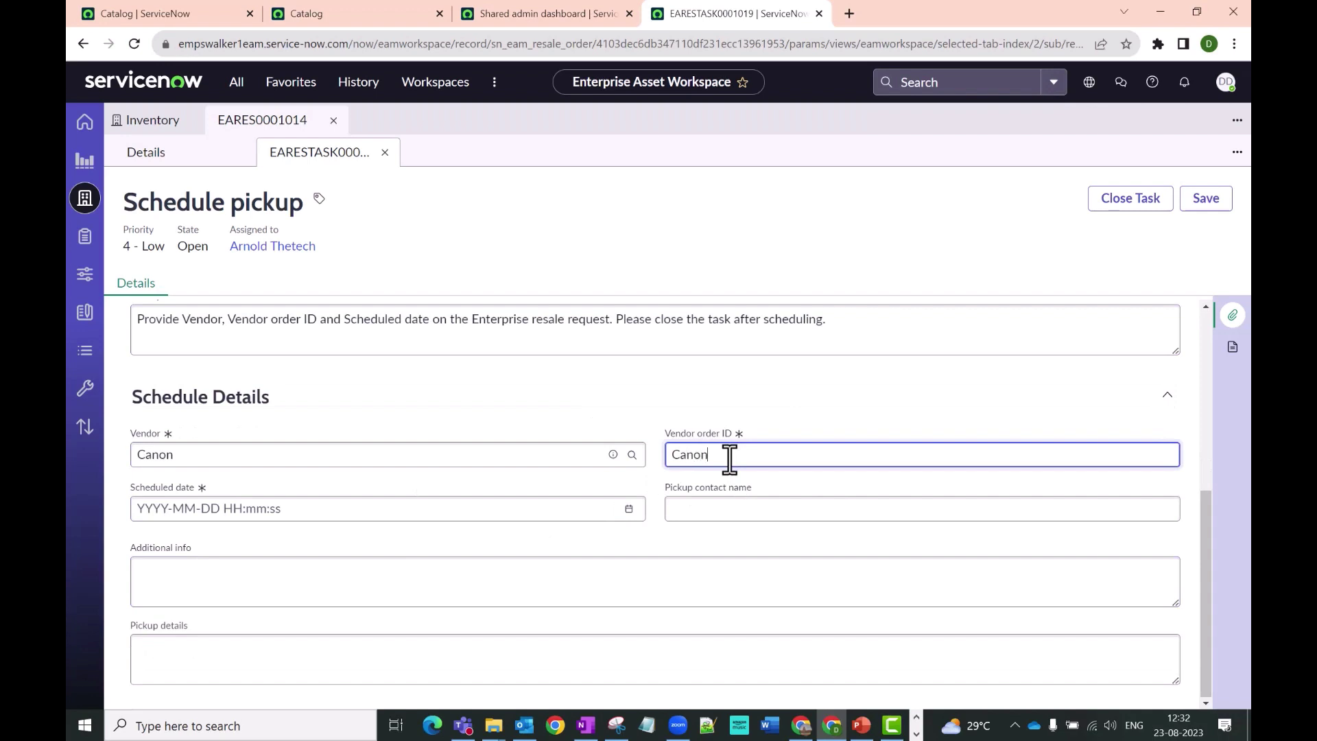
pyautogui.click(629, 508)
pyautogui.click(301, 241)
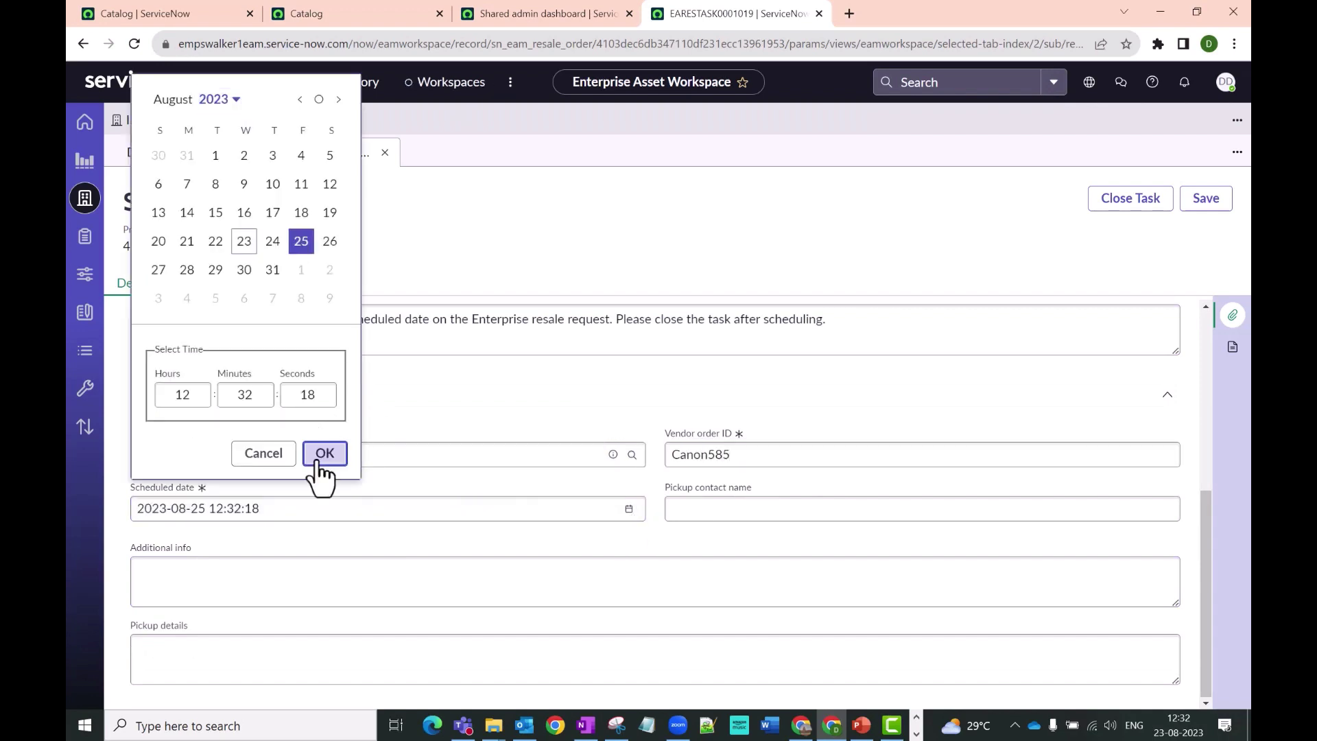
pyautogui.click(321, 456)
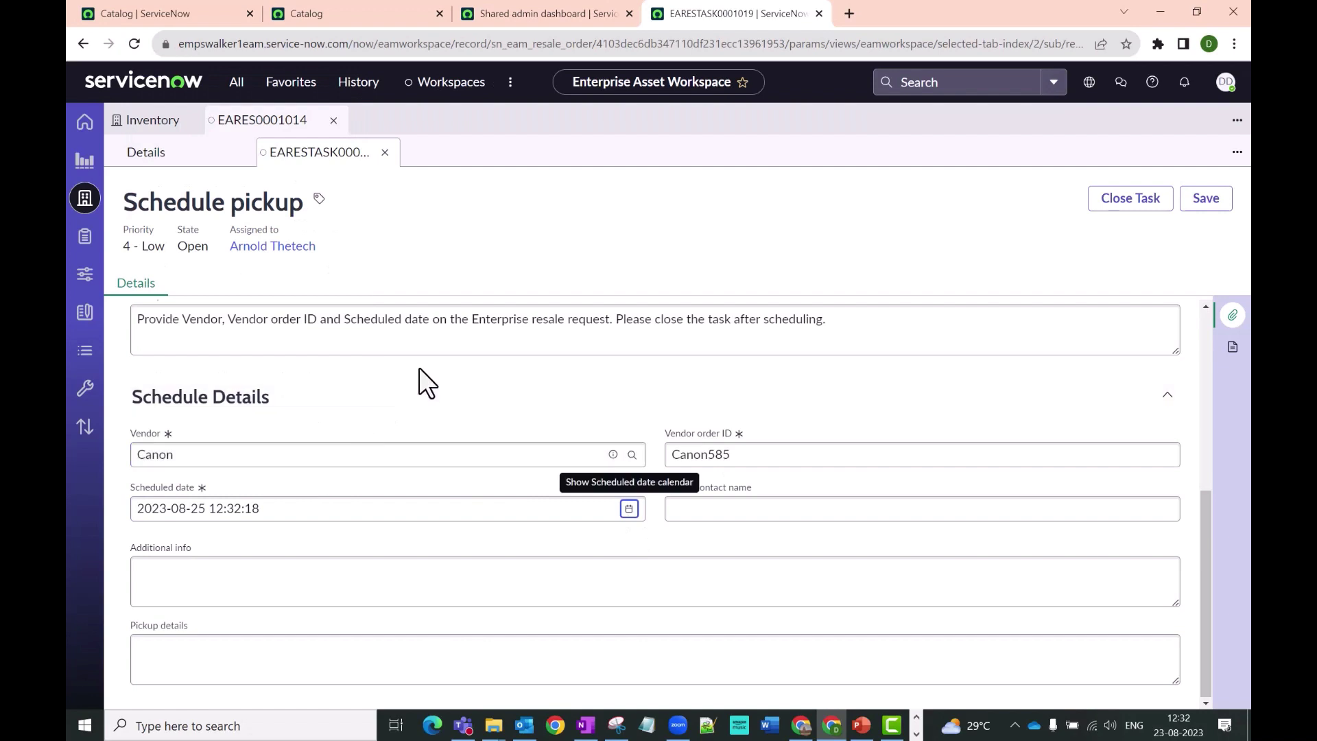
pyautogui.click(708, 516)
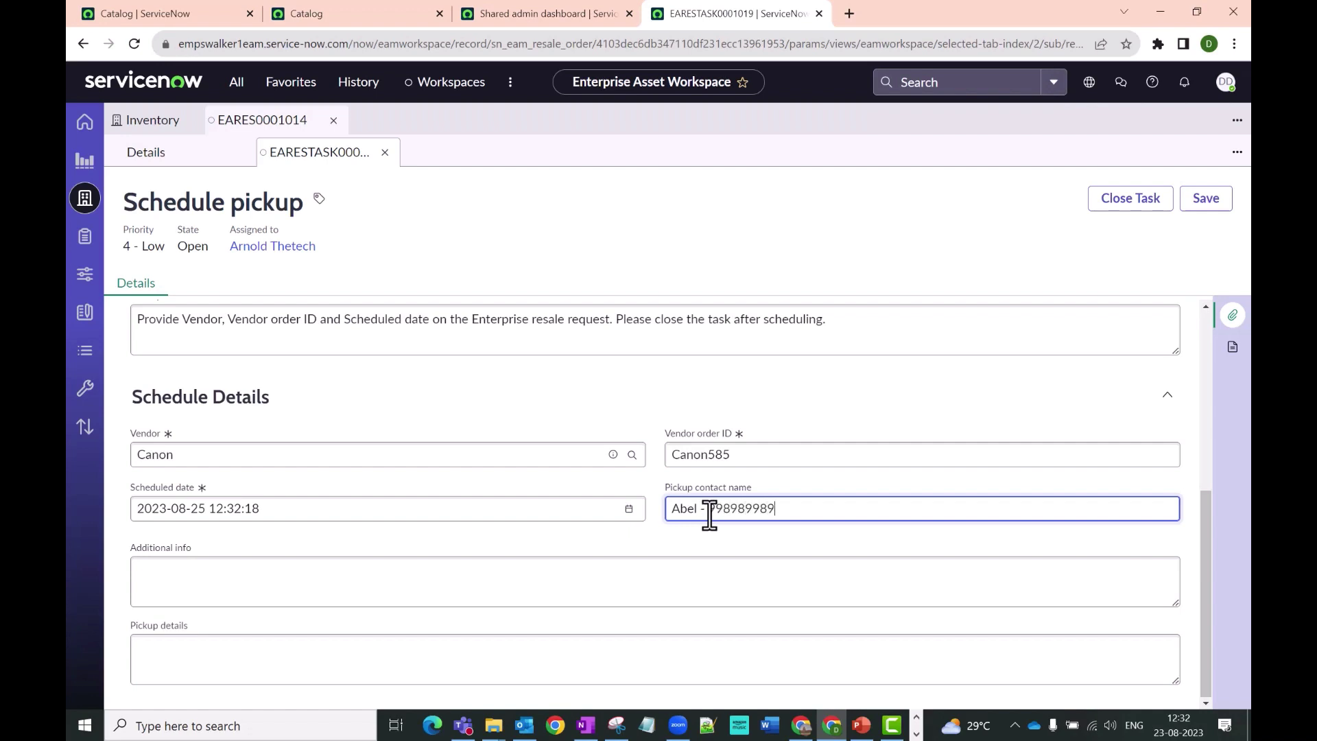
pyautogui.click(664, 511)
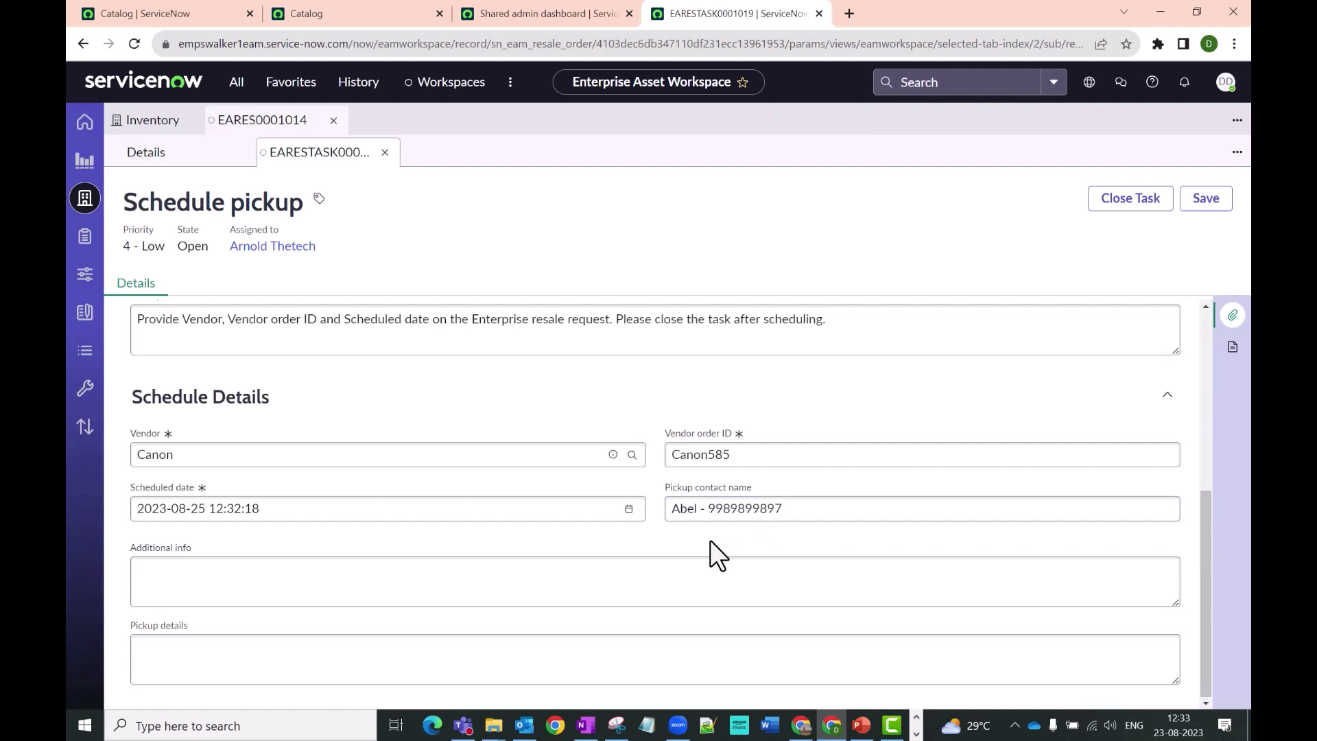
pyautogui.click(339, 653)
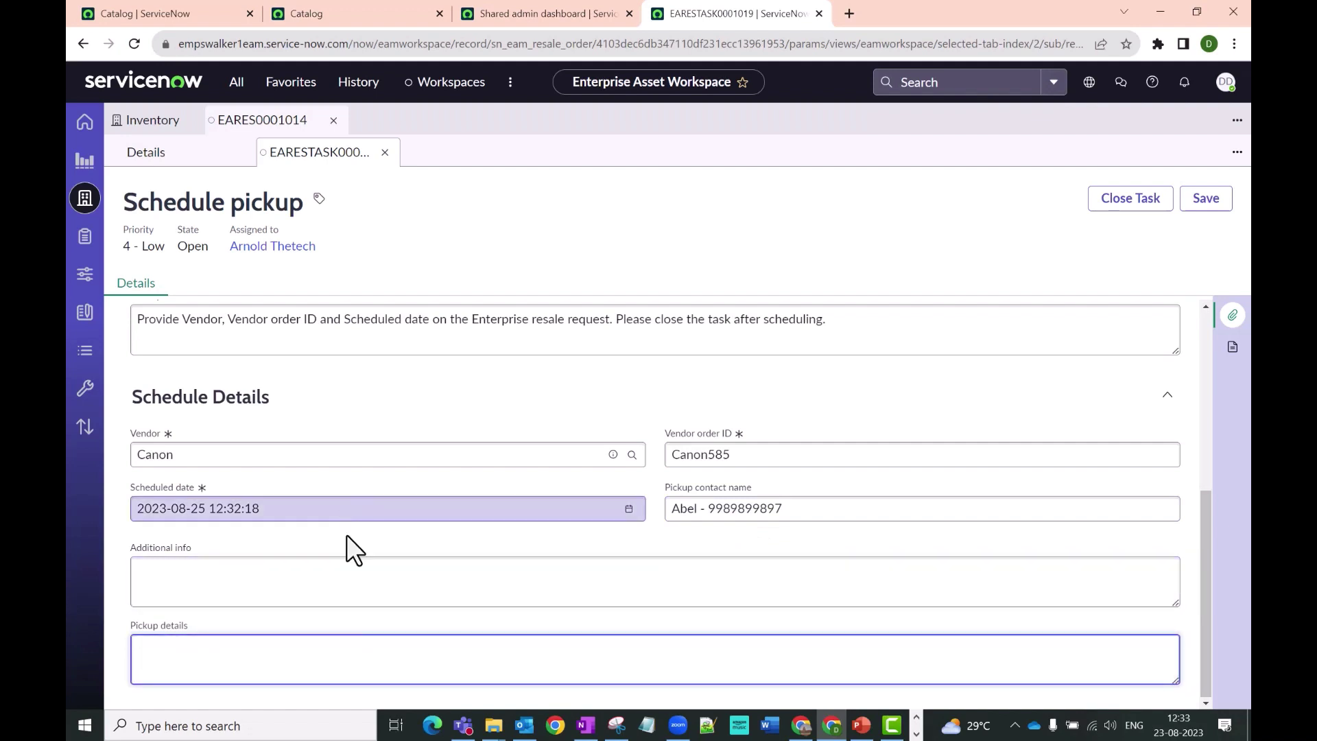
pyautogui.click(326, 587)
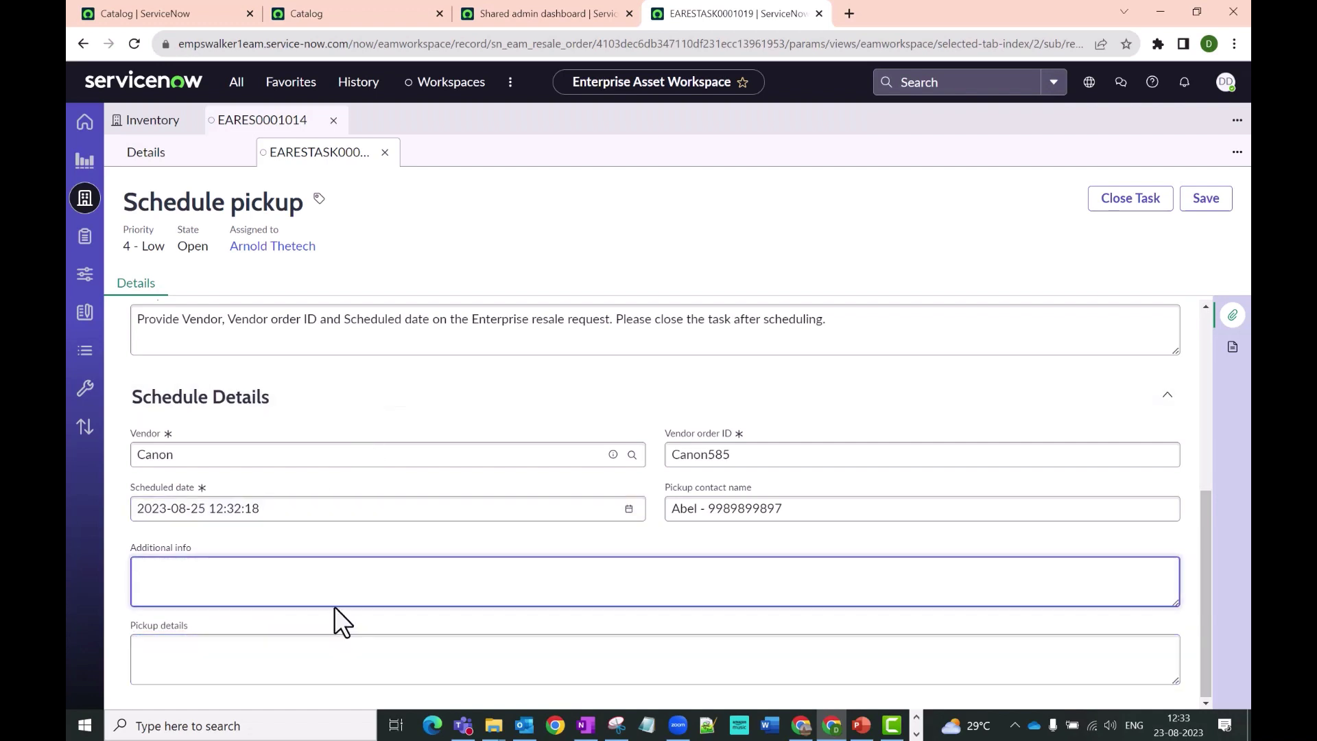
pyautogui.click(531, 531)
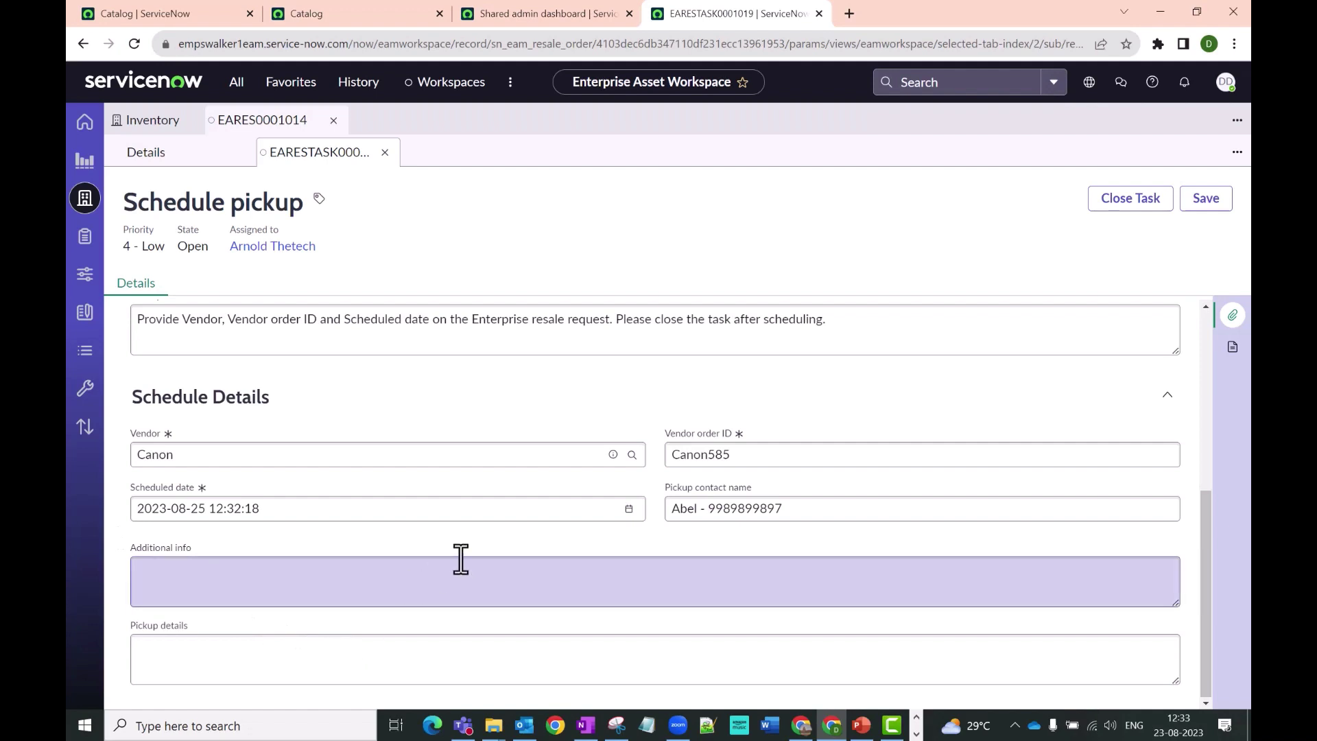
# Save the Schedule pickup task with its entered schedule details, and close the task
pyautogui.scroll(2, 470, 544)
pyautogui.scroll(1, 474, 548)
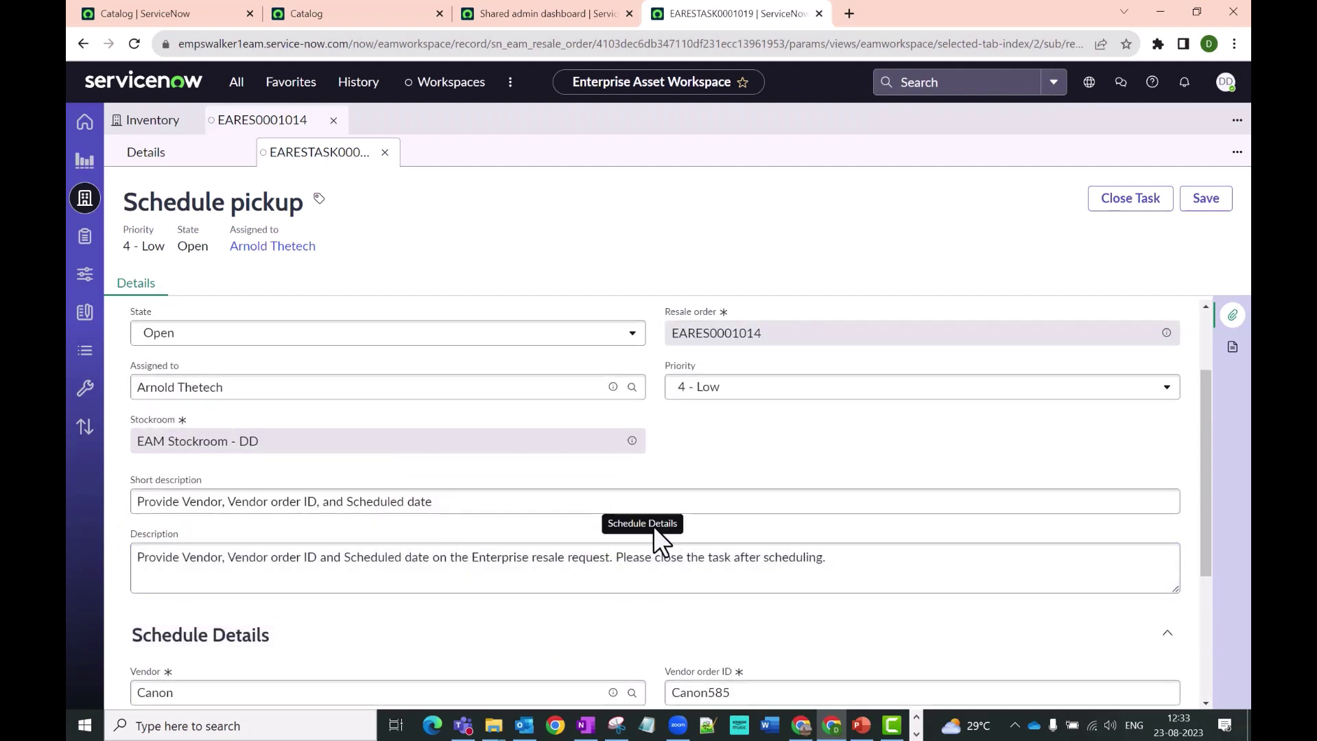
pyautogui.scroll(2, 682, 459)
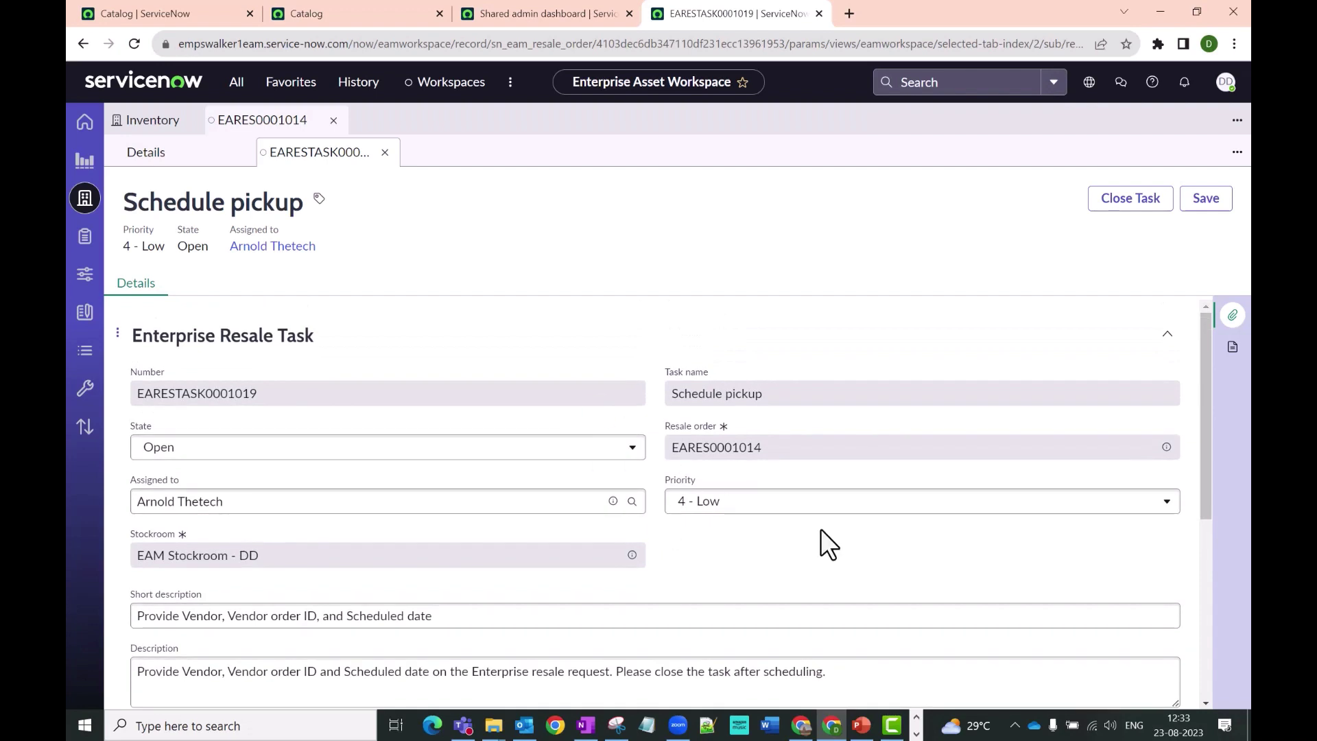
pyautogui.click(1215, 201)
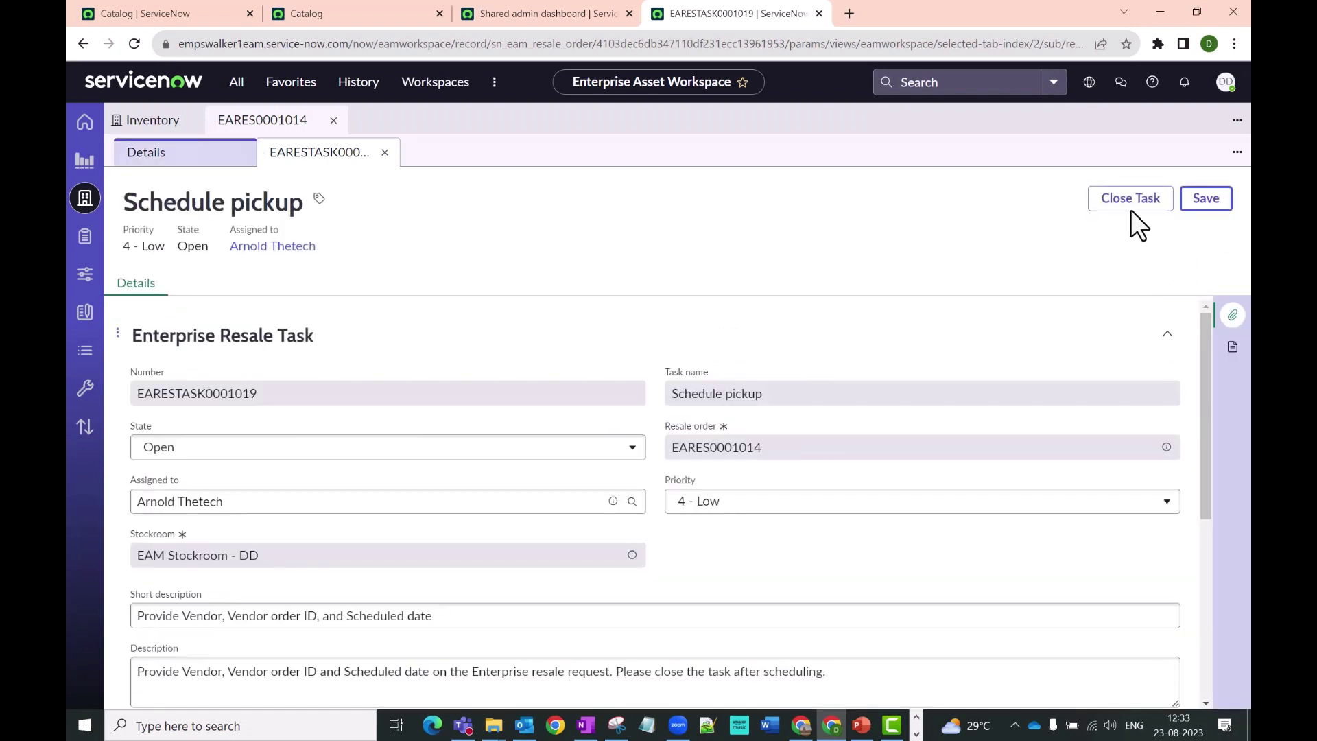
pyautogui.click(1129, 207)
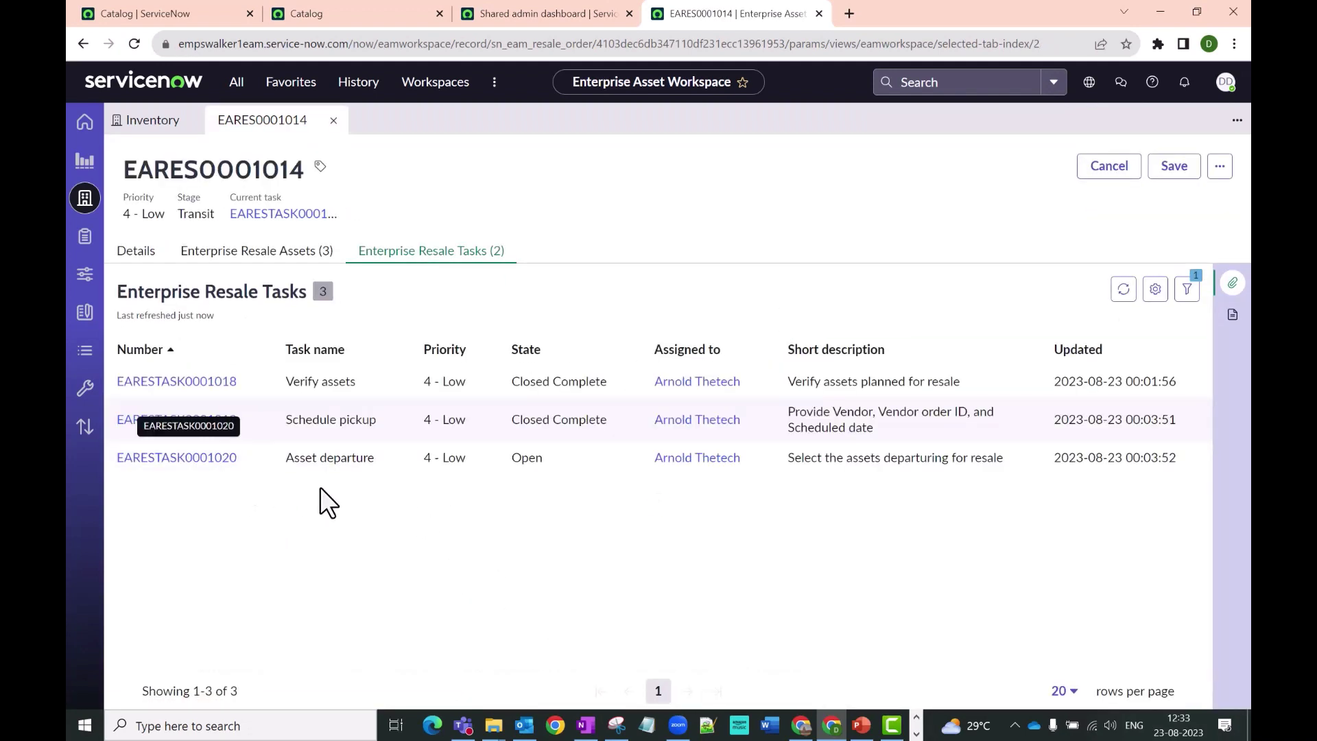
# Depart all resale assets listed in the order's Asset departure task, and close that task
pyautogui.click(206, 460)
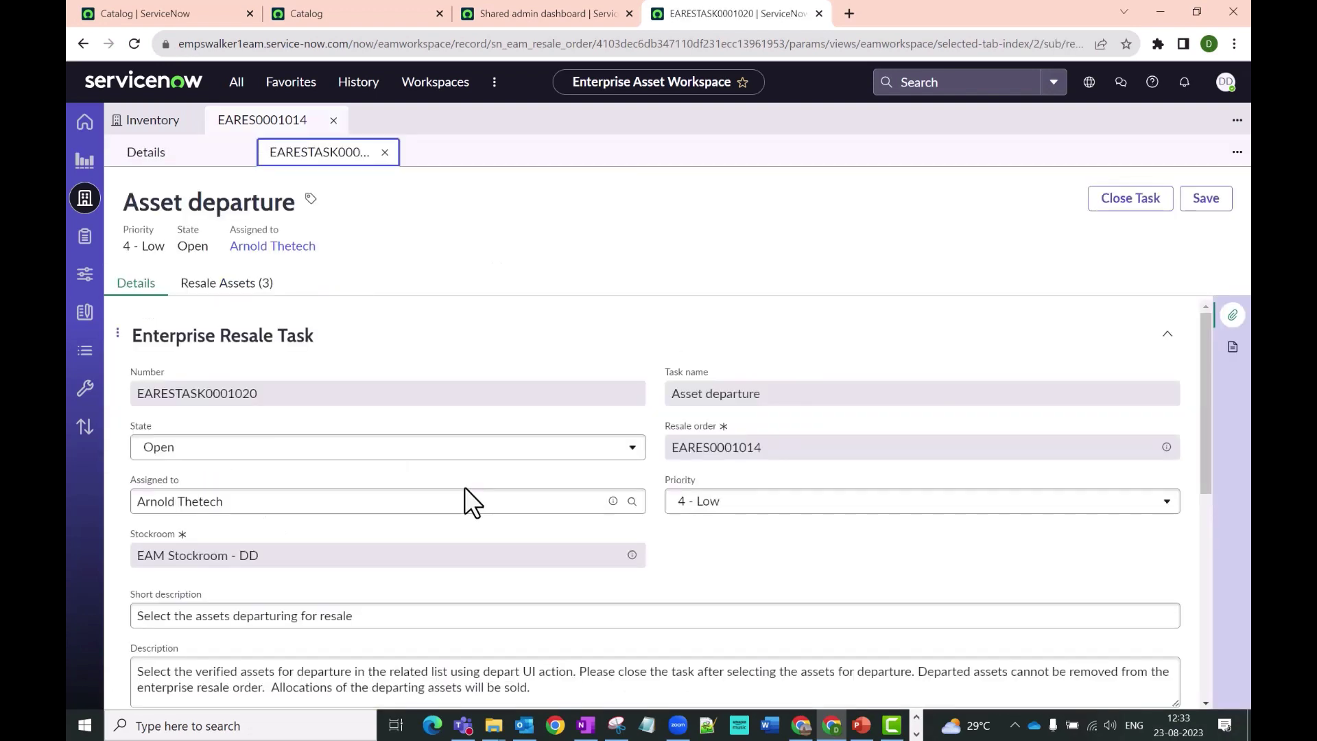
pyautogui.click(229, 284)
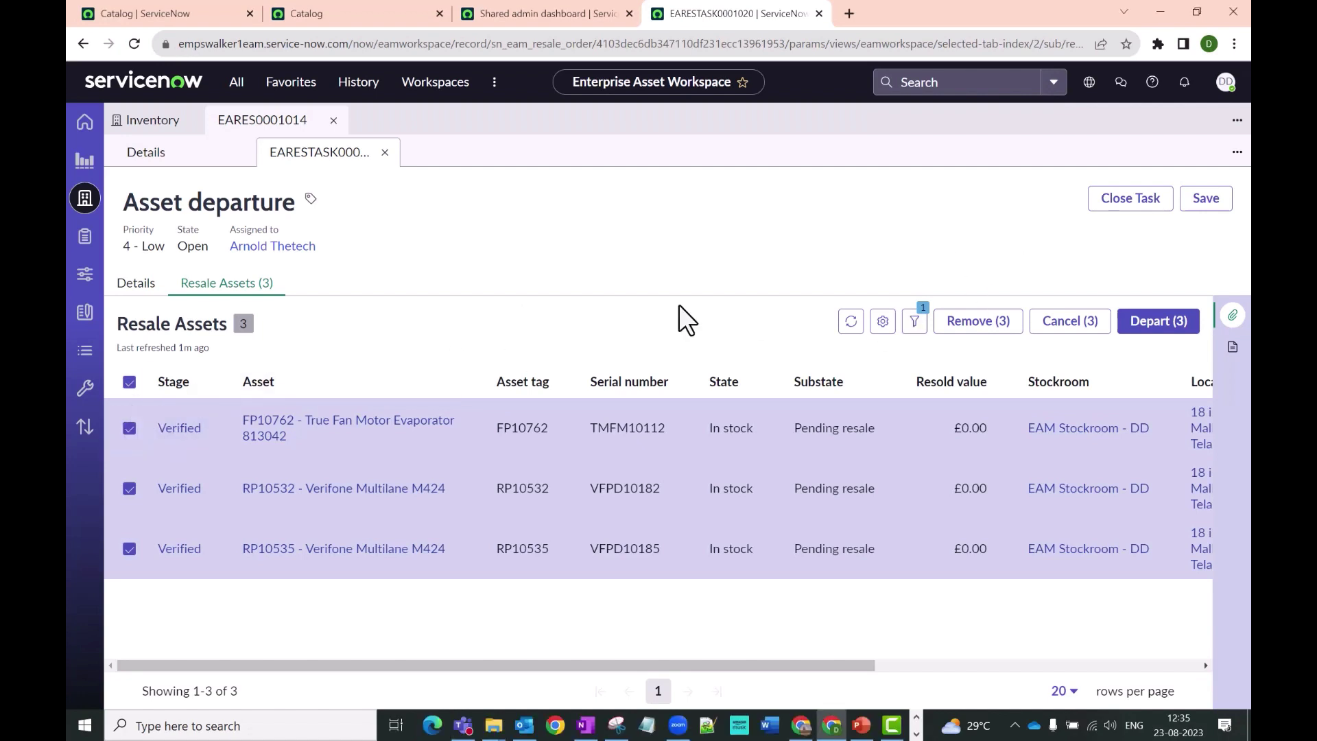
pyautogui.moveTo(818, 663)
pyautogui.mouseDown()
pyautogui.moveTo(1179, 668)
pyautogui.moveTo(799, 661)
pyautogui.mouseUp()
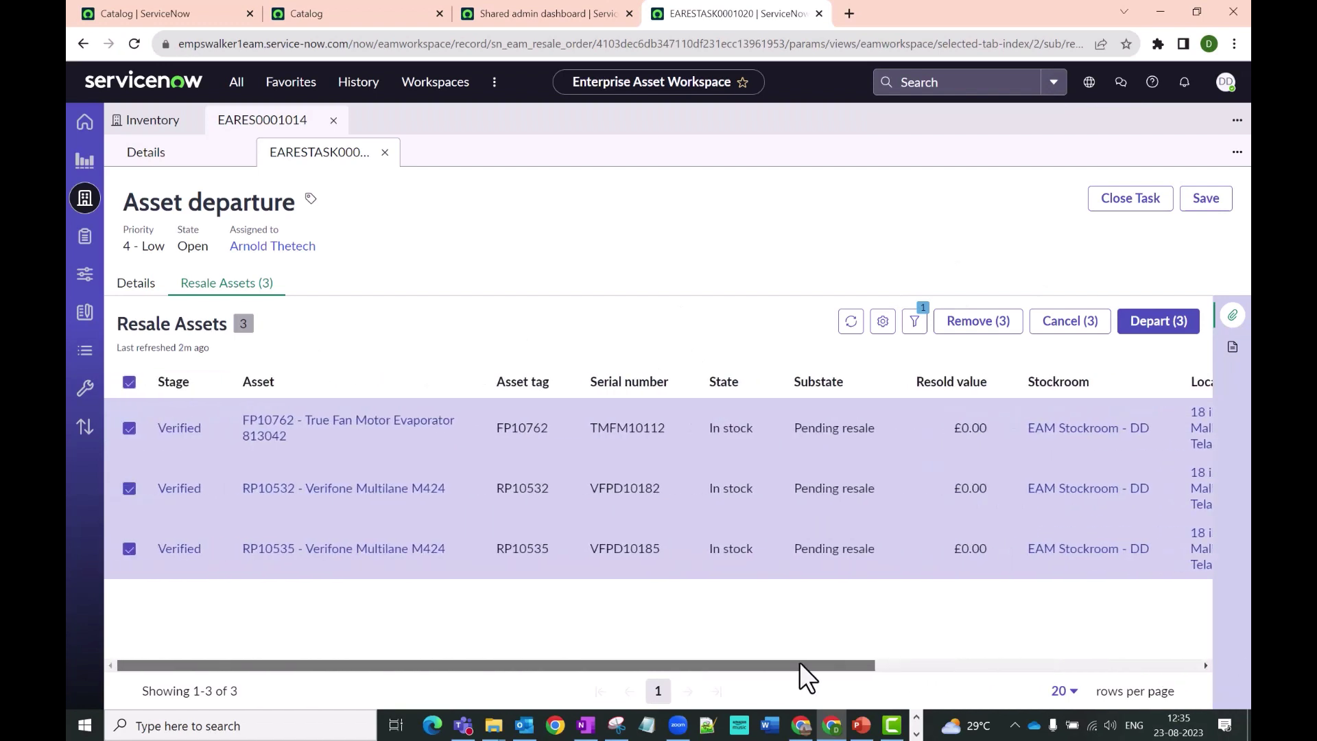
pyautogui.click(1161, 323)
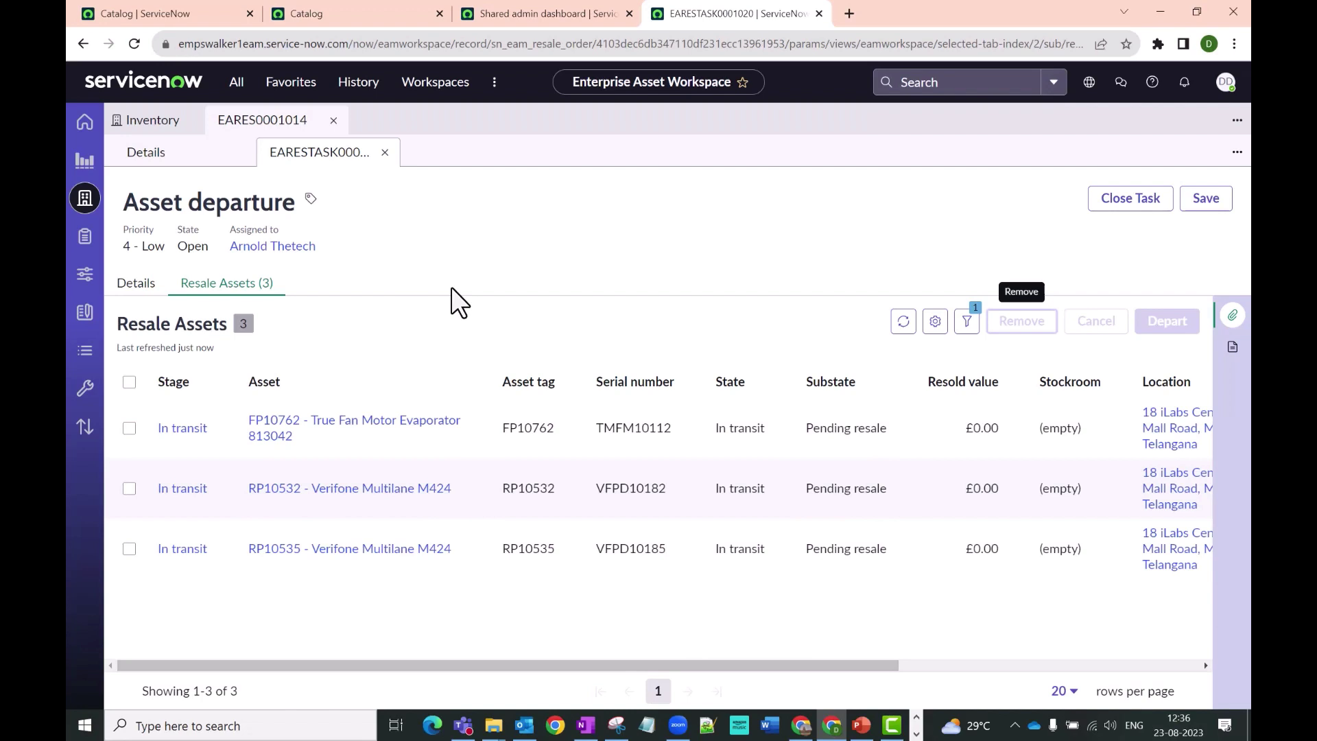
pyautogui.click(136, 283)
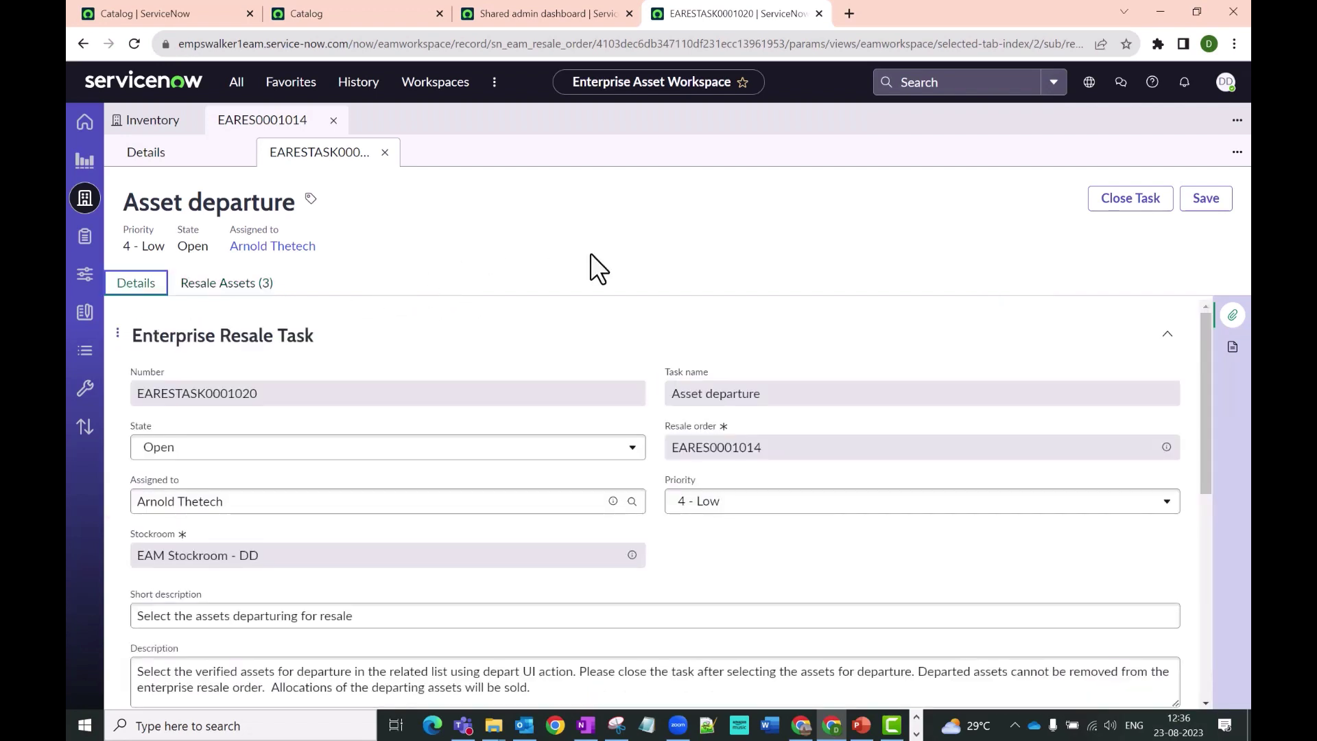
pyautogui.click(1133, 203)
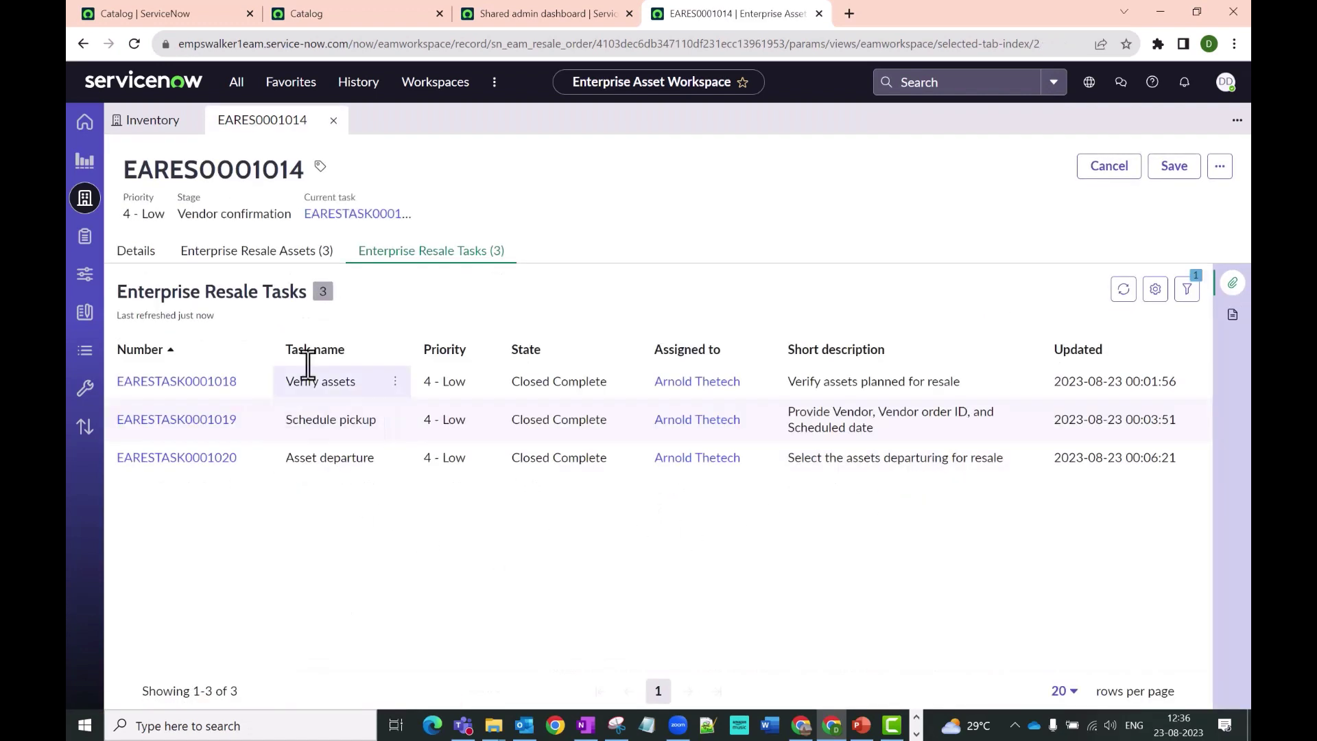
# Refresh the Enterprise Resale Tasks list, close the Vendor confirmation task, and refresh the list again
pyautogui.click(1123, 294)
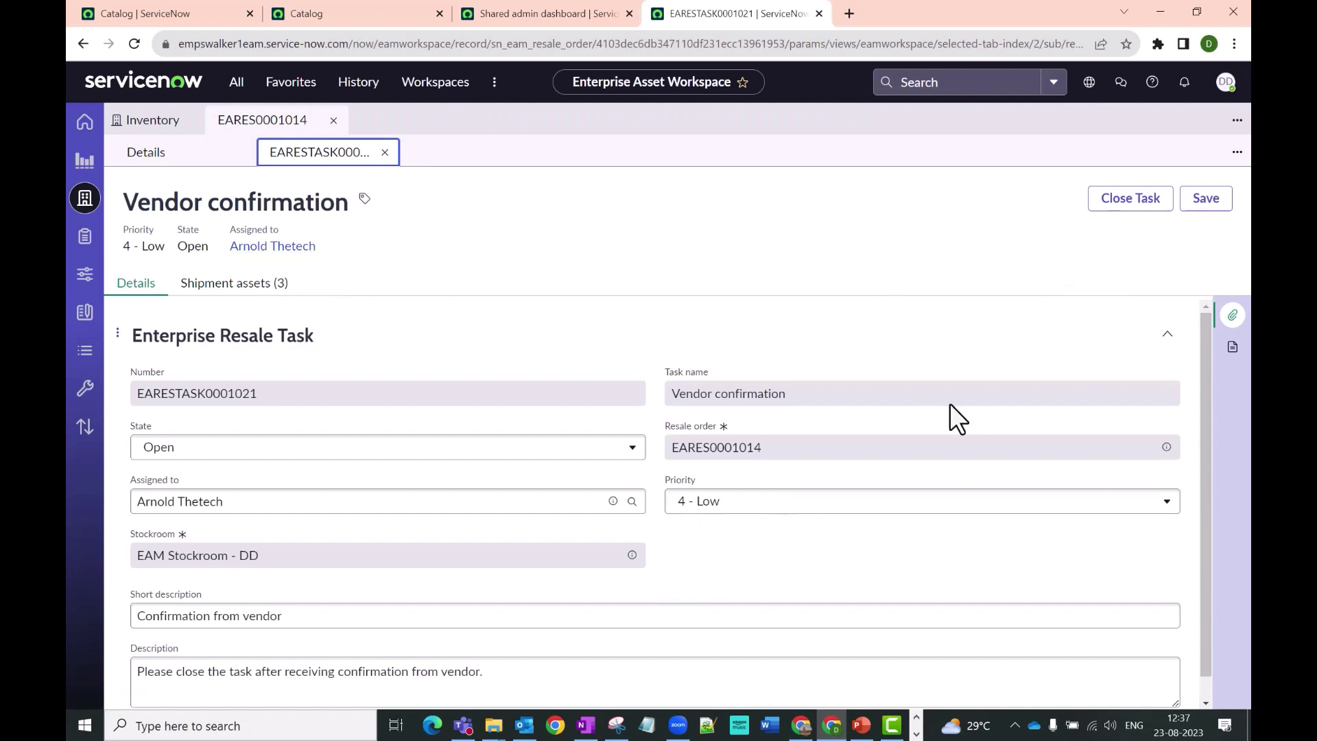
pyautogui.click(1133, 205)
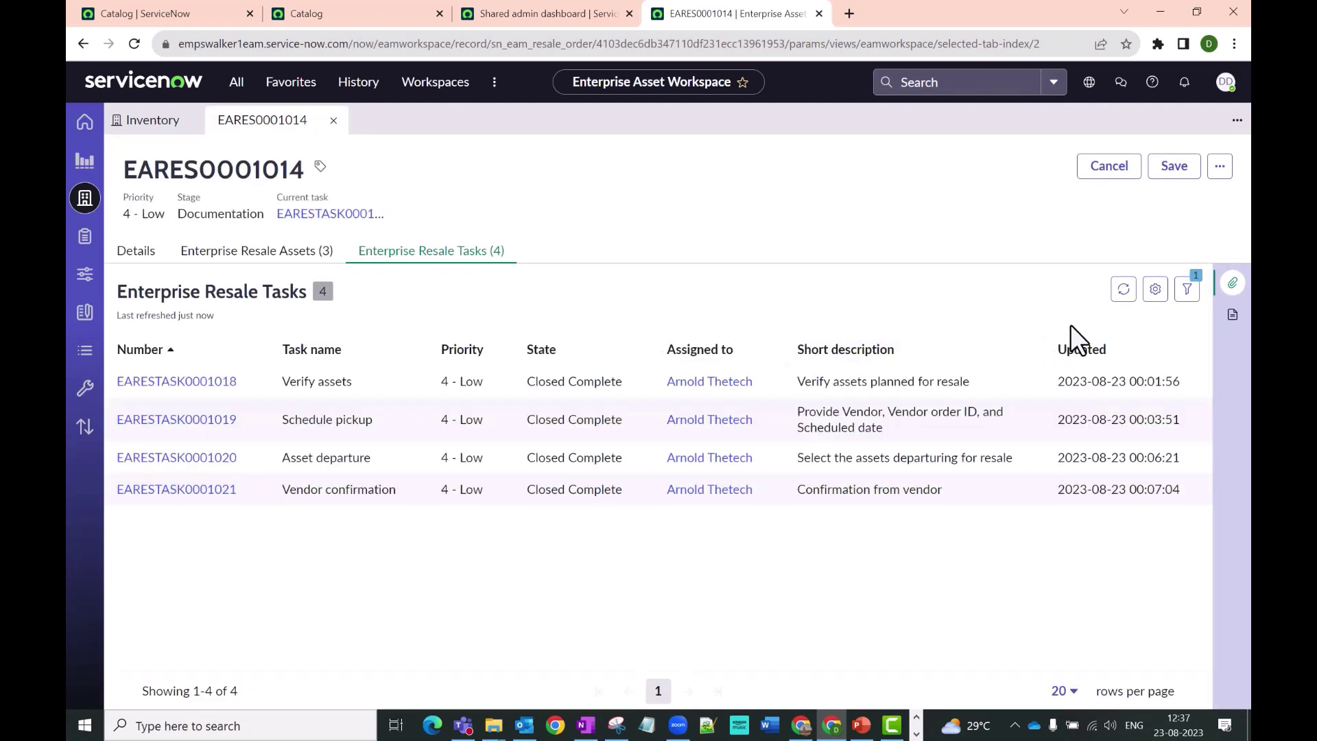
pyautogui.click(1124, 288)
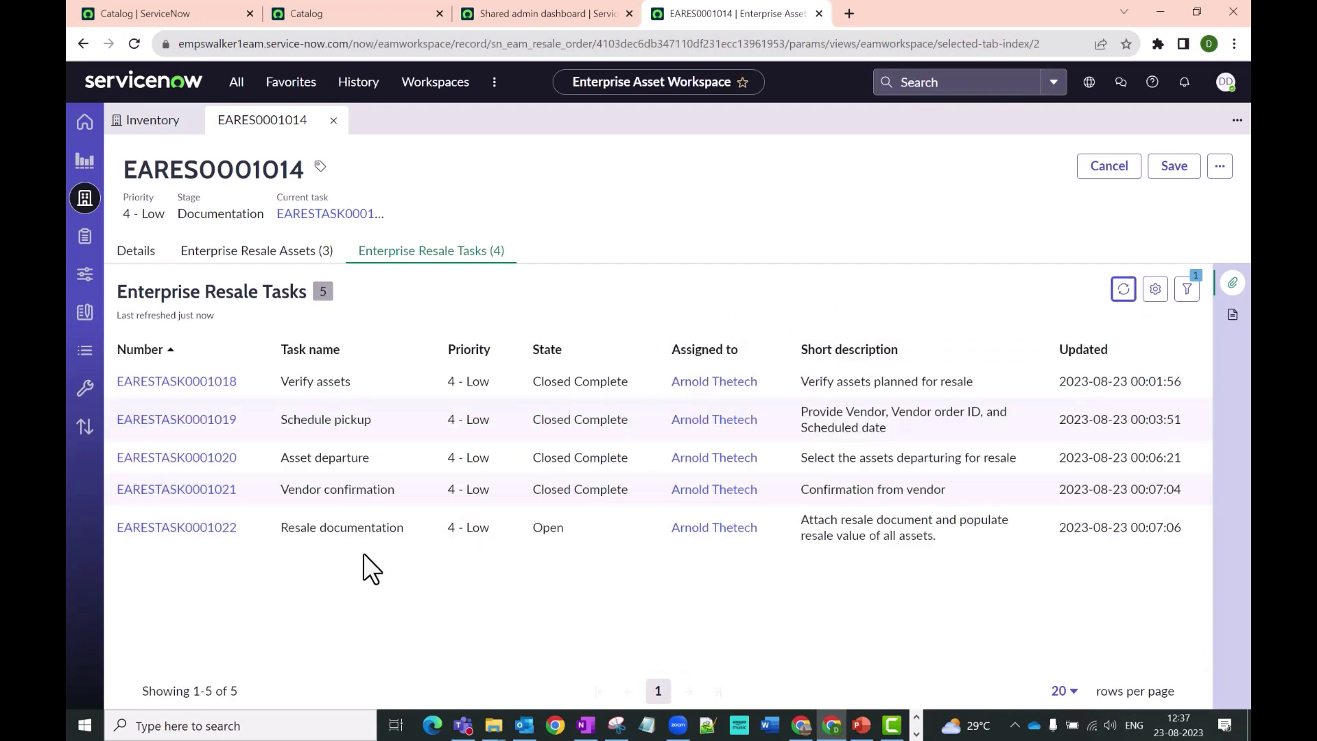
# Open the Resale documentation task and display its Resale Assets list
pyautogui.click(217, 530)
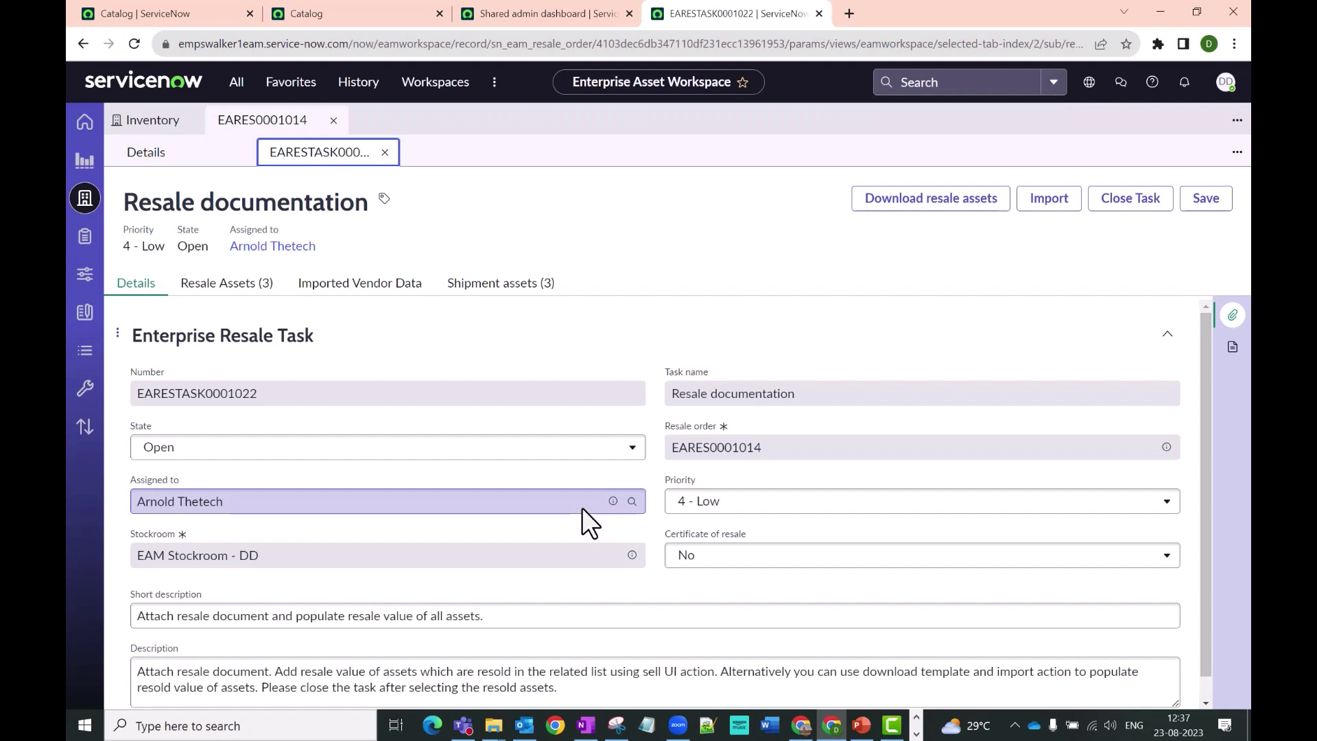
pyautogui.click(236, 295)
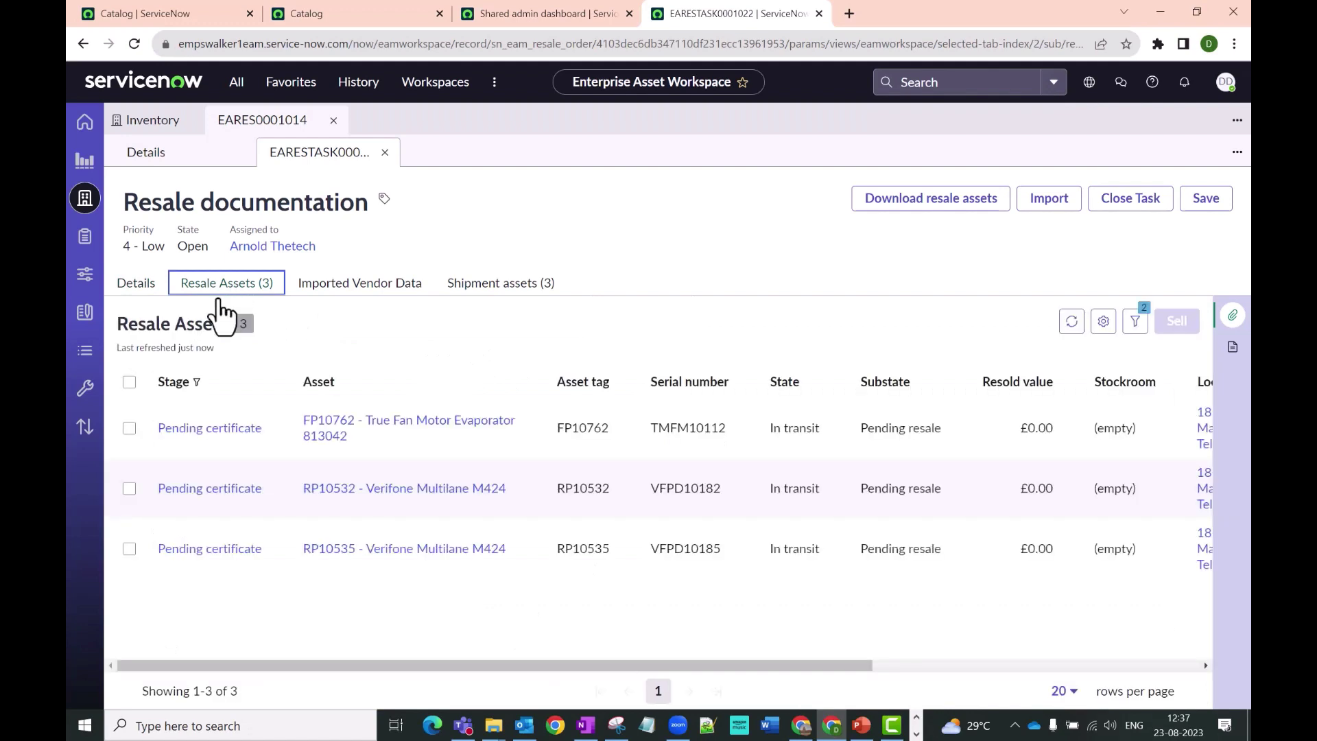
pyautogui.moveTo(254, 665); pyautogui.dragTo(225, 612)
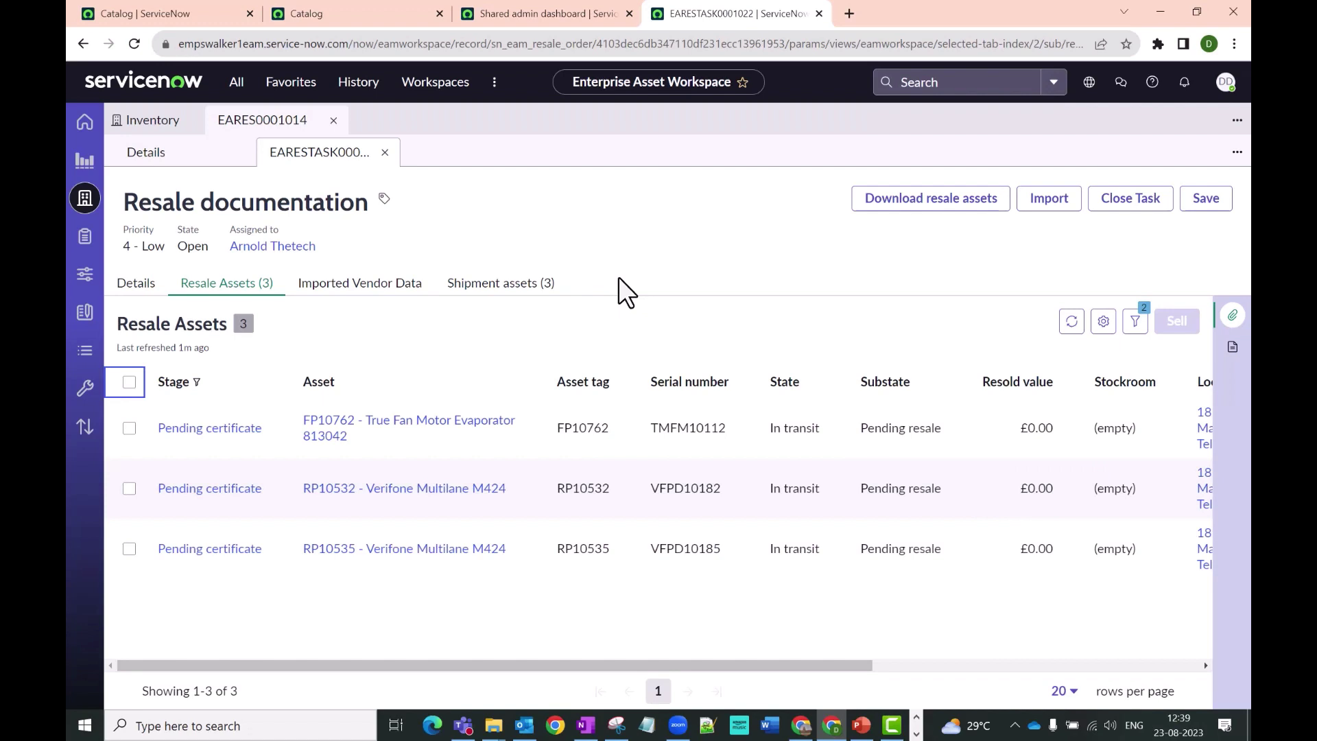
# Examine the resold value fields offered when selling all listed resale assets, then dismiss them and deselect the assets
pyautogui.click(129, 382)
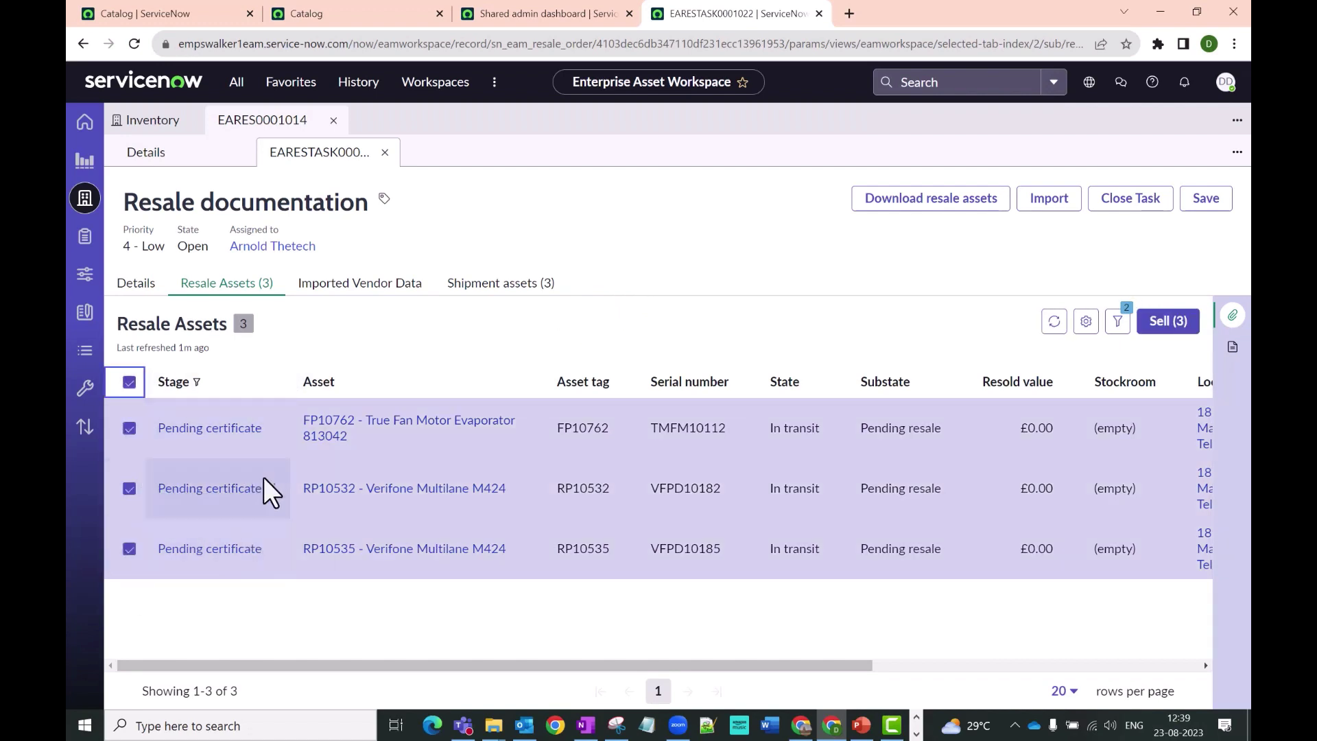
pyautogui.click(1169, 321)
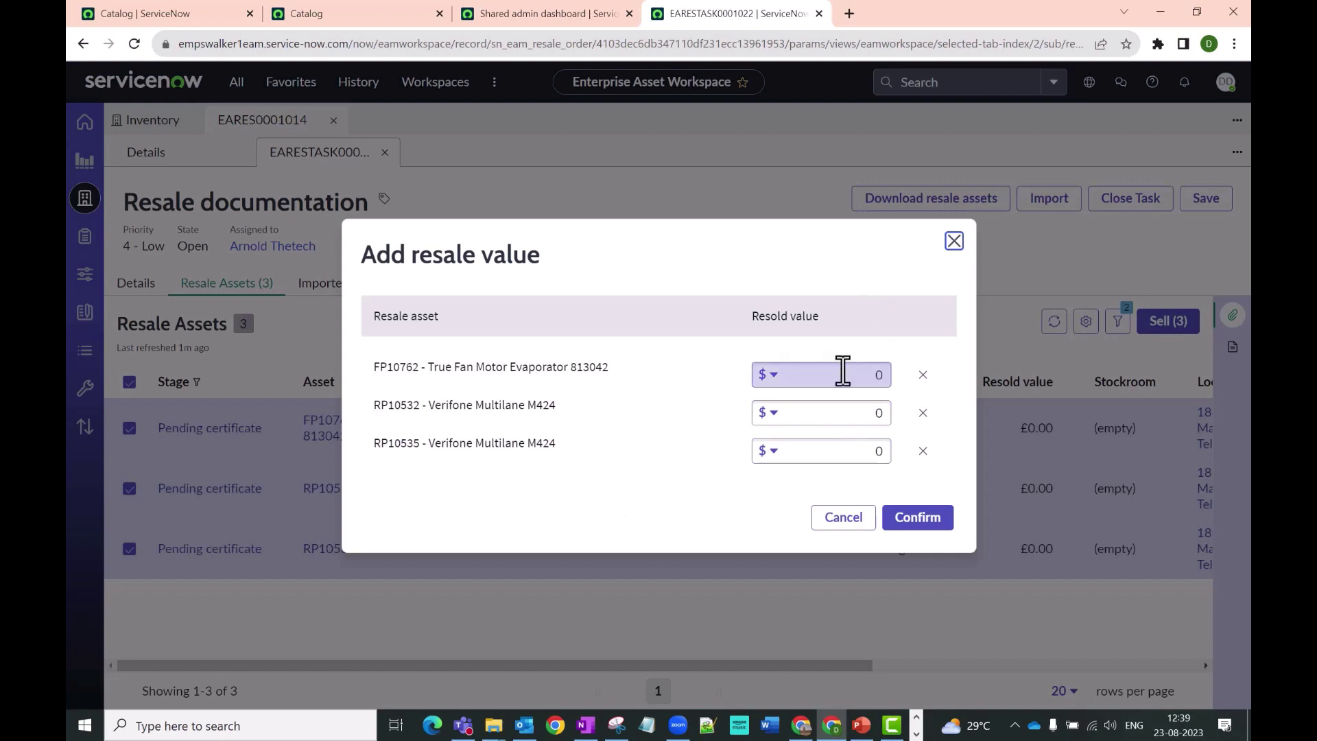
pyautogui.click(842, 412)
pyautogui.click(841, 448)
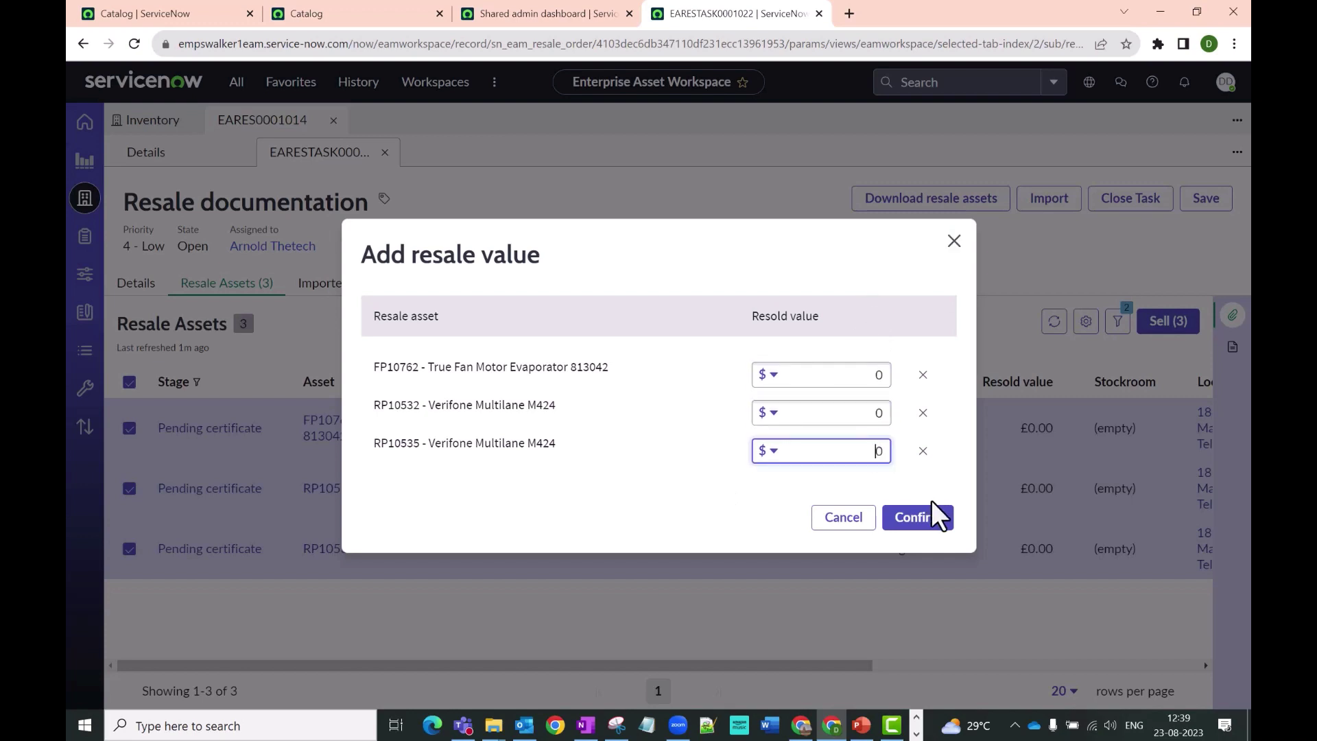
pyautogui.click(953, 242)
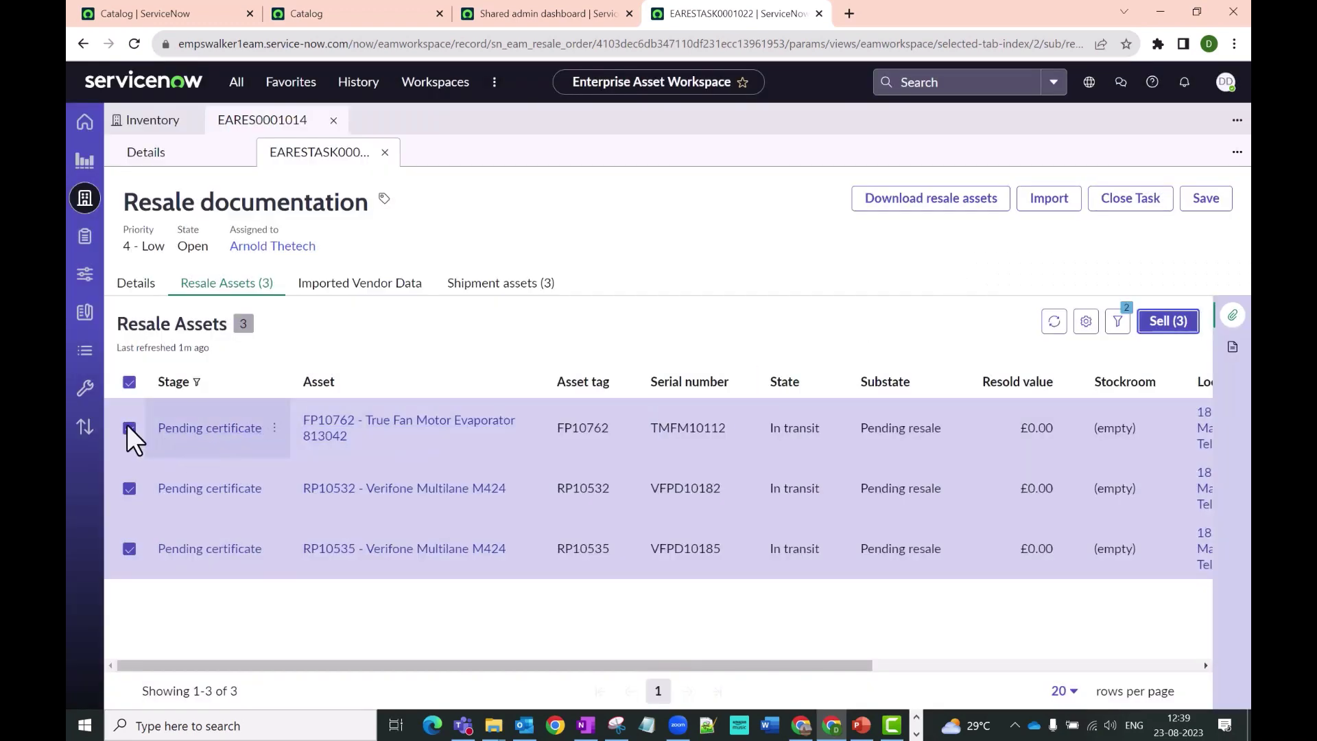
pyautogui.click(128, 383)
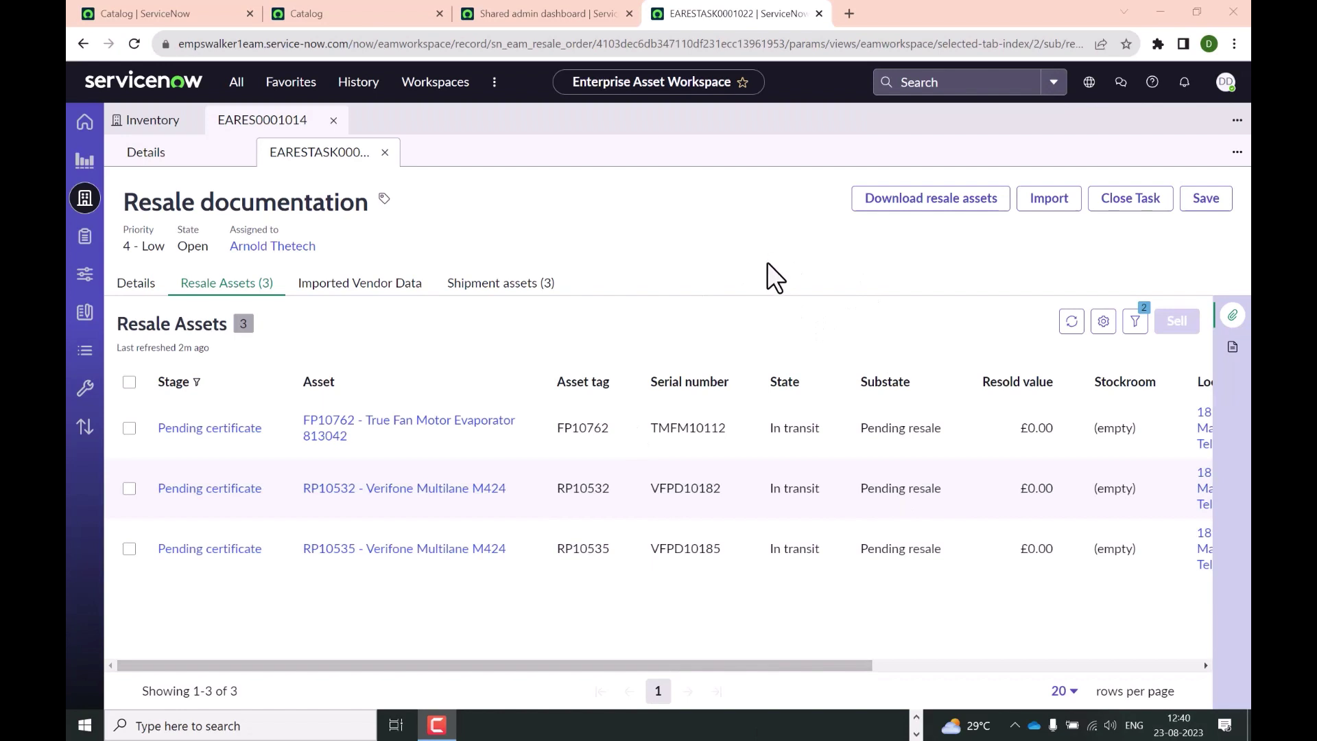
# Download the task's resale assets and open the downloaded sn_eam_m2m_asset_resale workbook in Excel
pyautogui.click(915, 201)
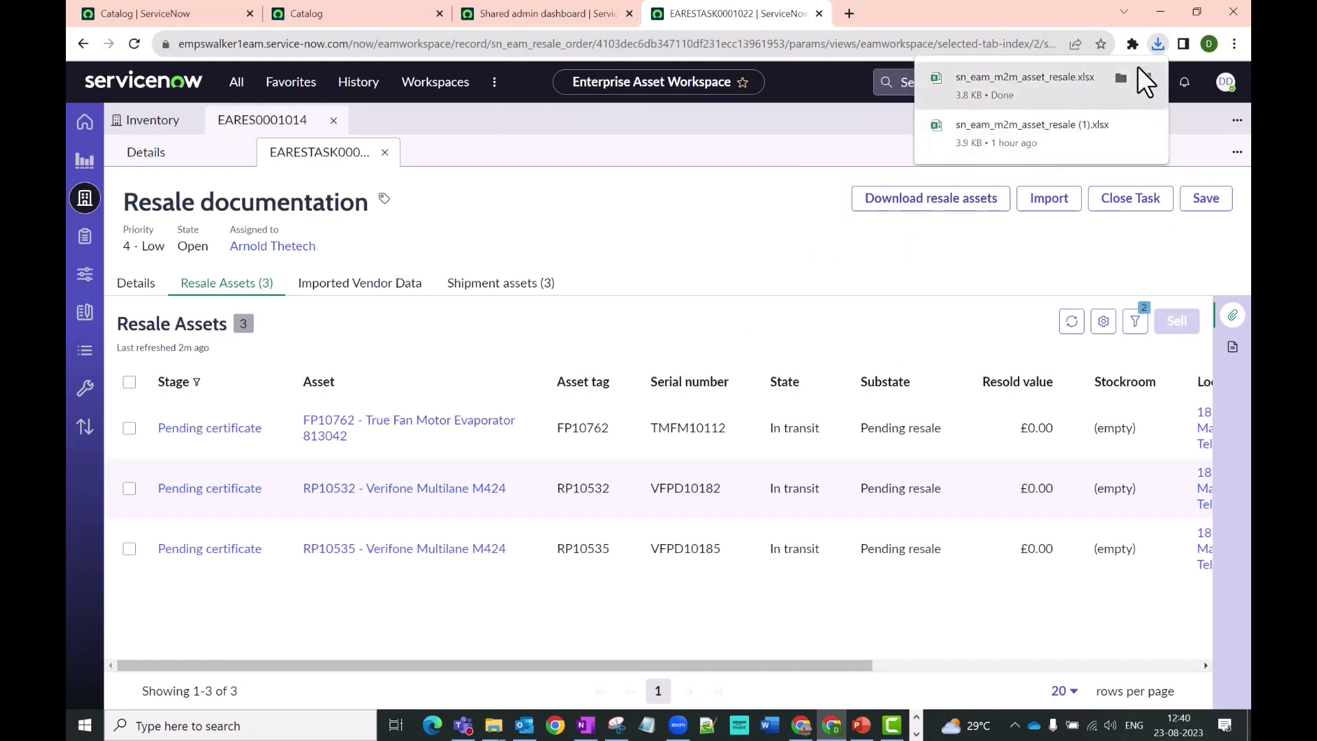
pyautogui.click(1120, 79)
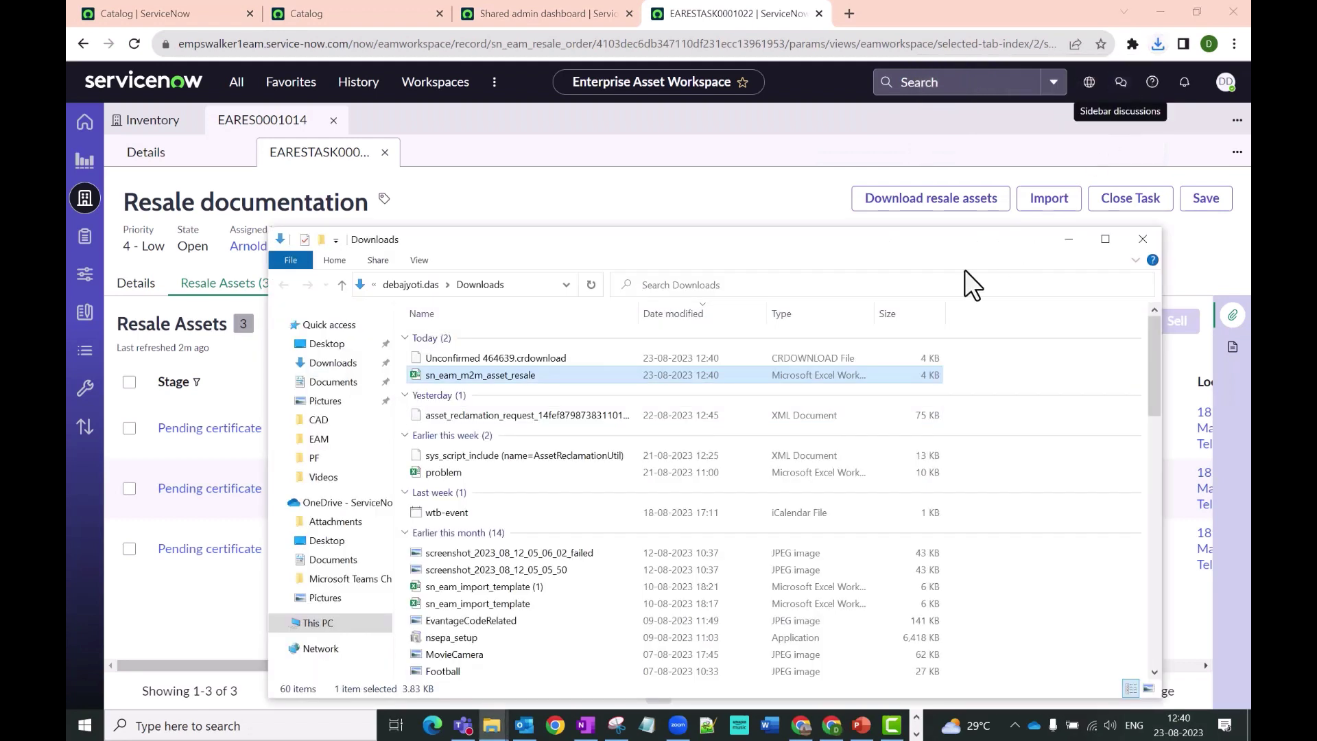
pyautogui.click(1152, 239)
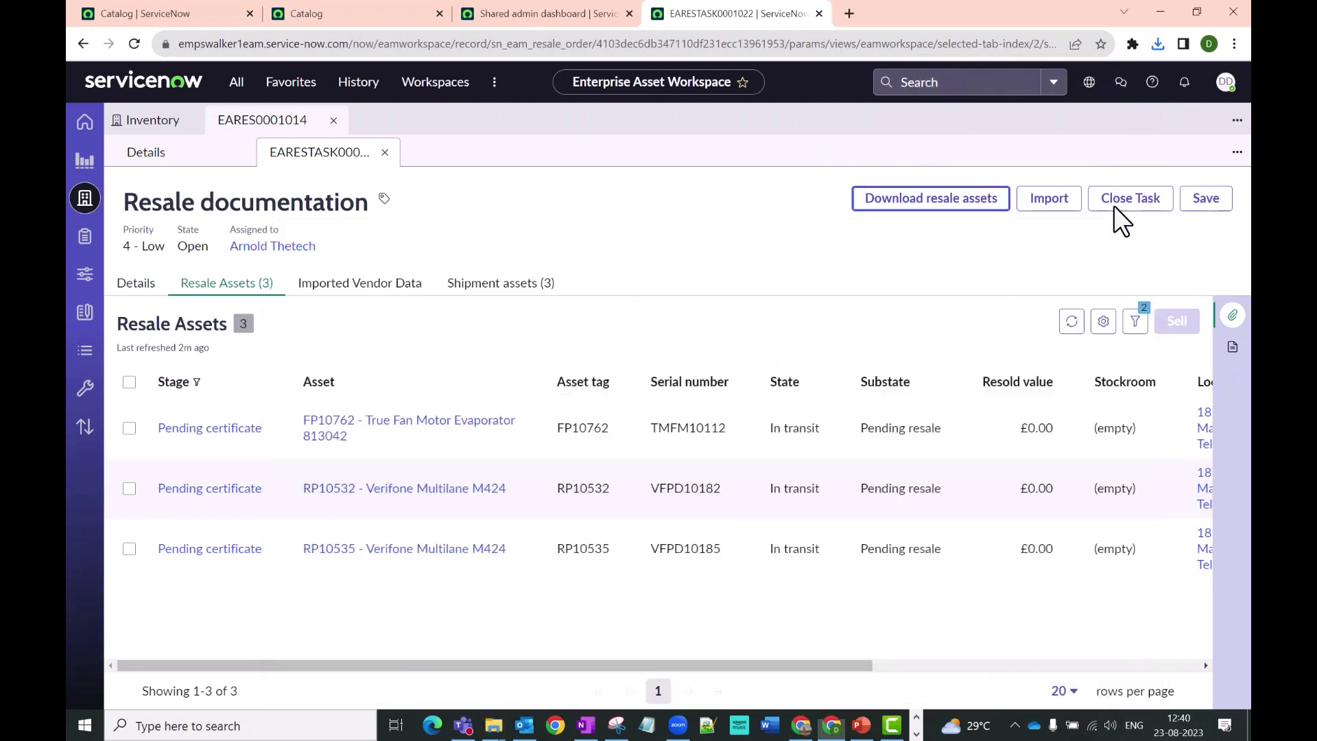
pyautogui.click(1158, 43)
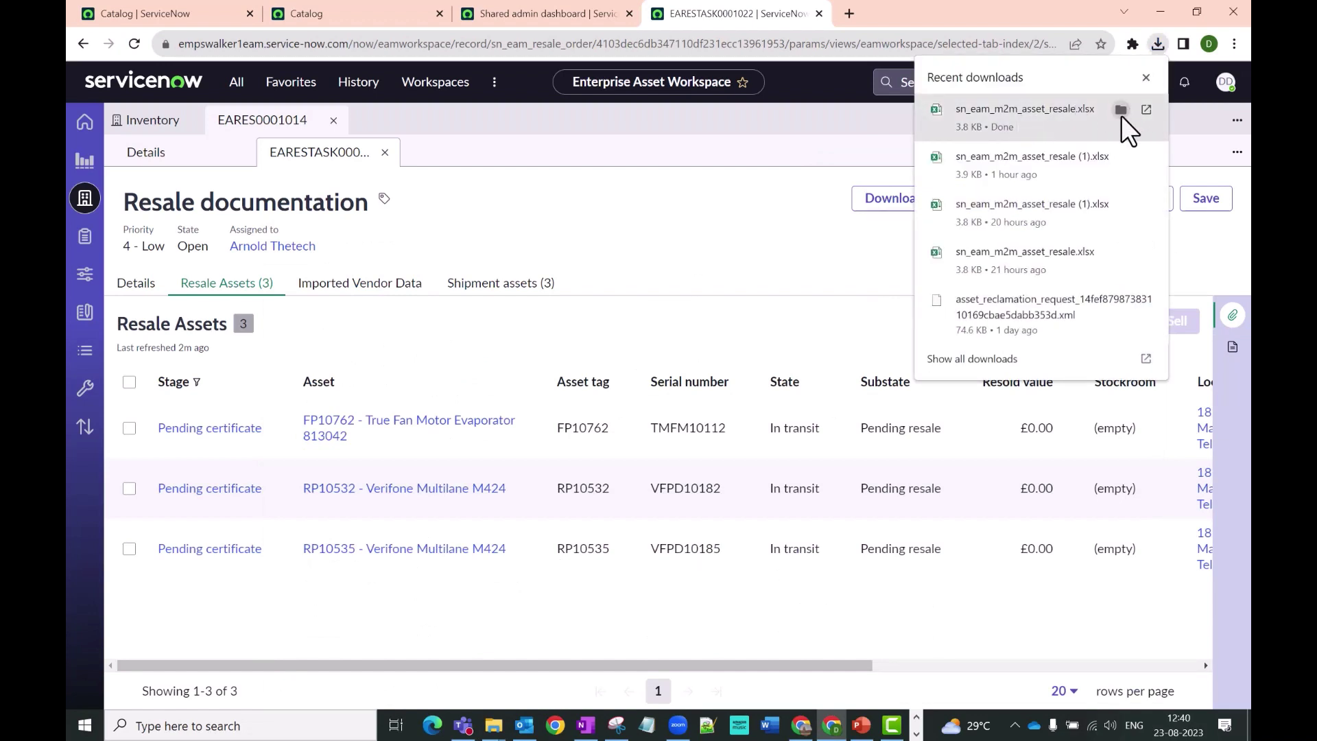
pyautogui.click(1121, 113)
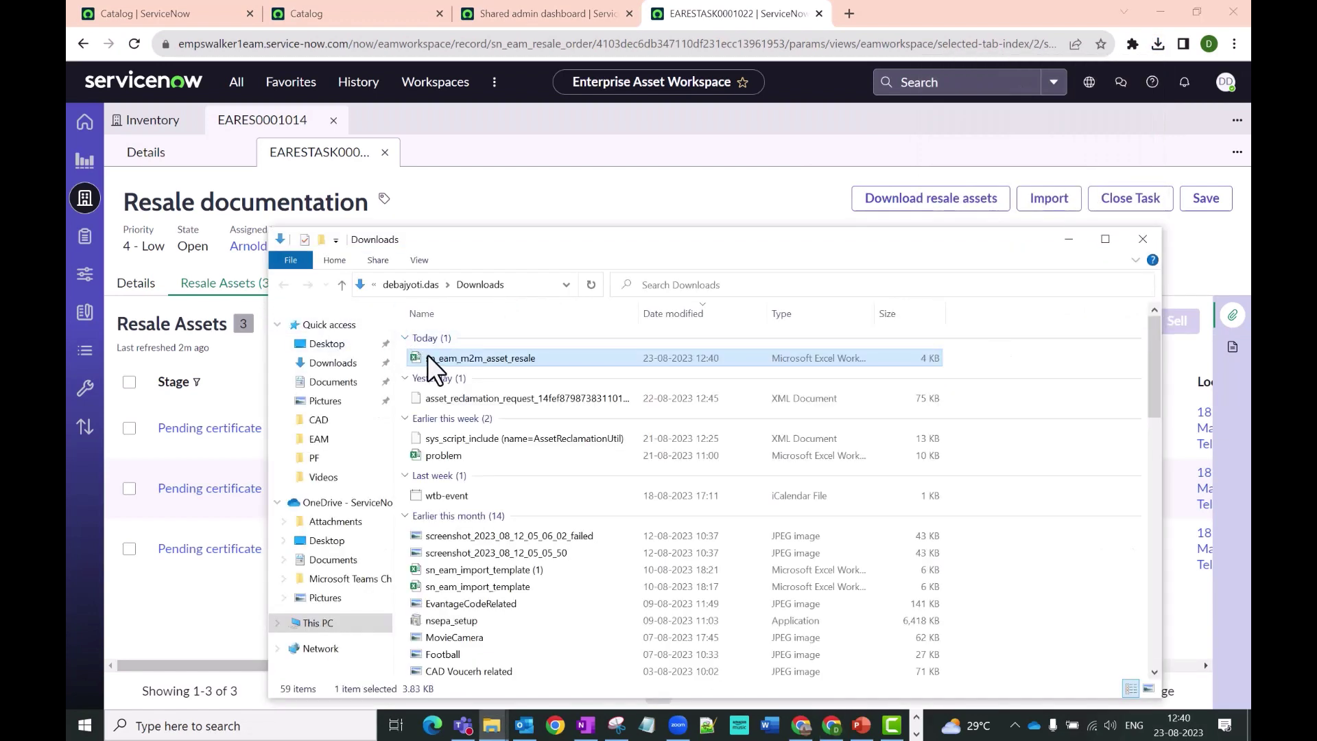
pyautogui.doubleClick(428, 356)
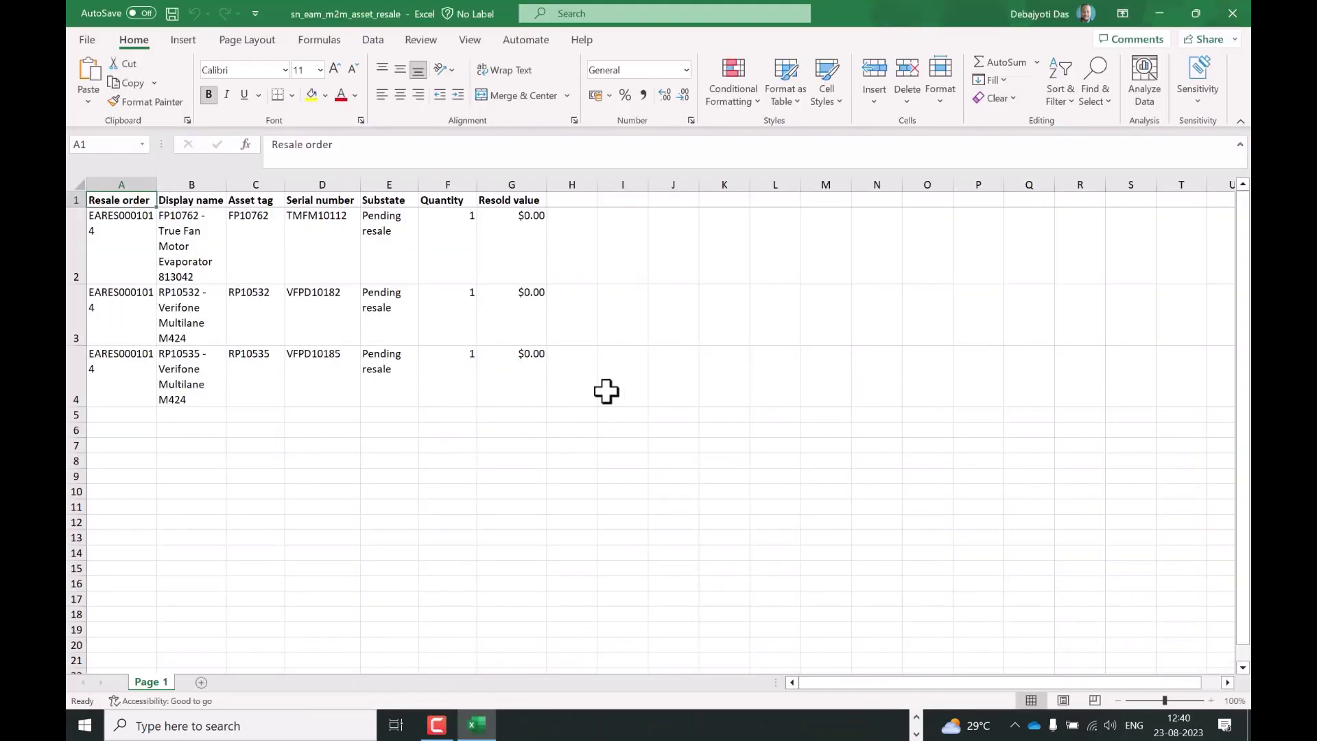
# Widen the Resale order and Display name columns and set the Substate of all three assets to Sold
pyautogui.moveTo(157, 182); pyautogui.dragTo(183, 181)
pyautogui.doubleClick(252, 184)
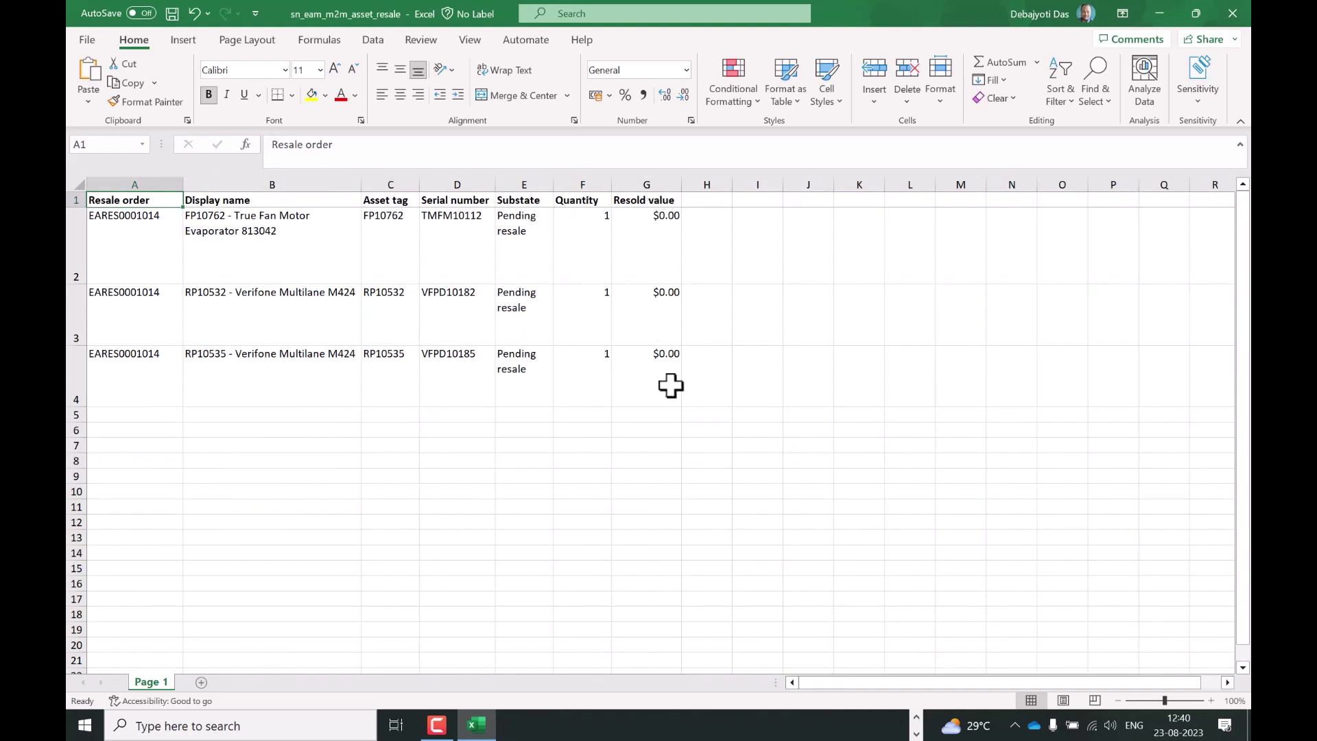
pyautogui.click(522, 244)
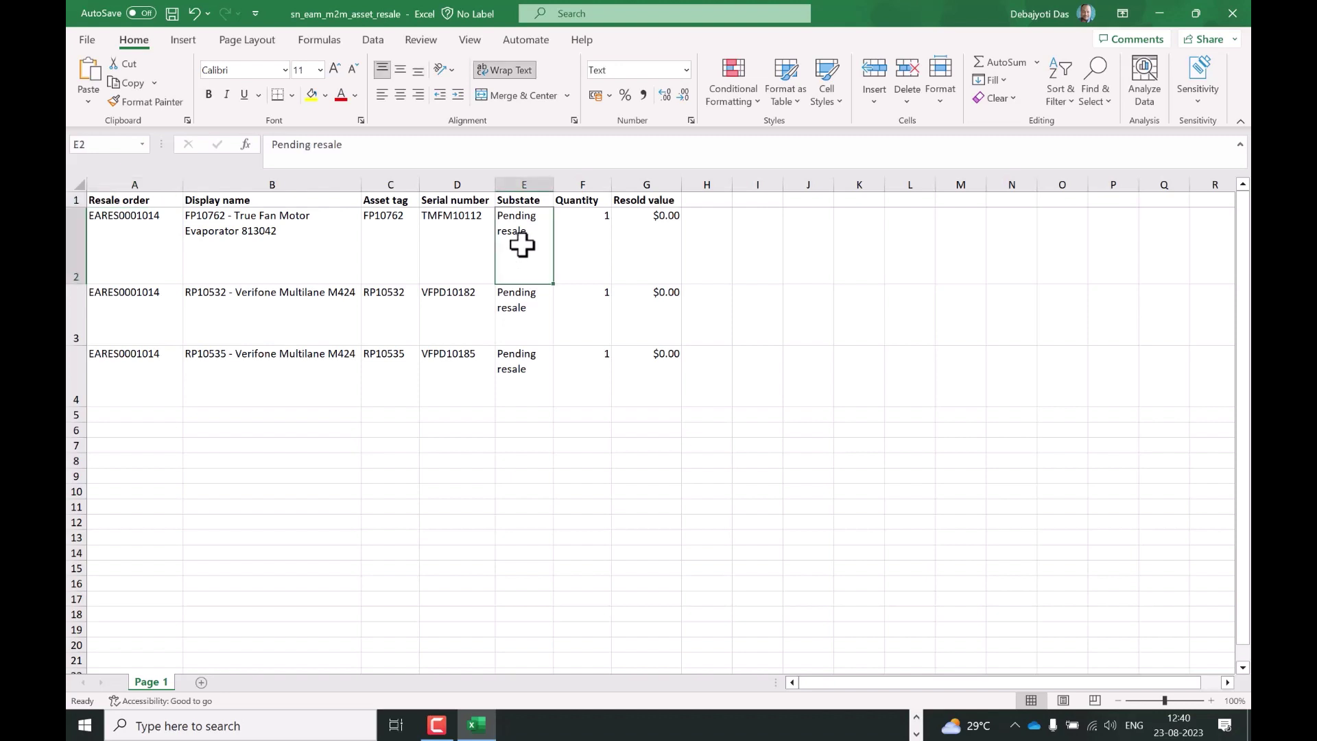
pyautogui.write('Sold')
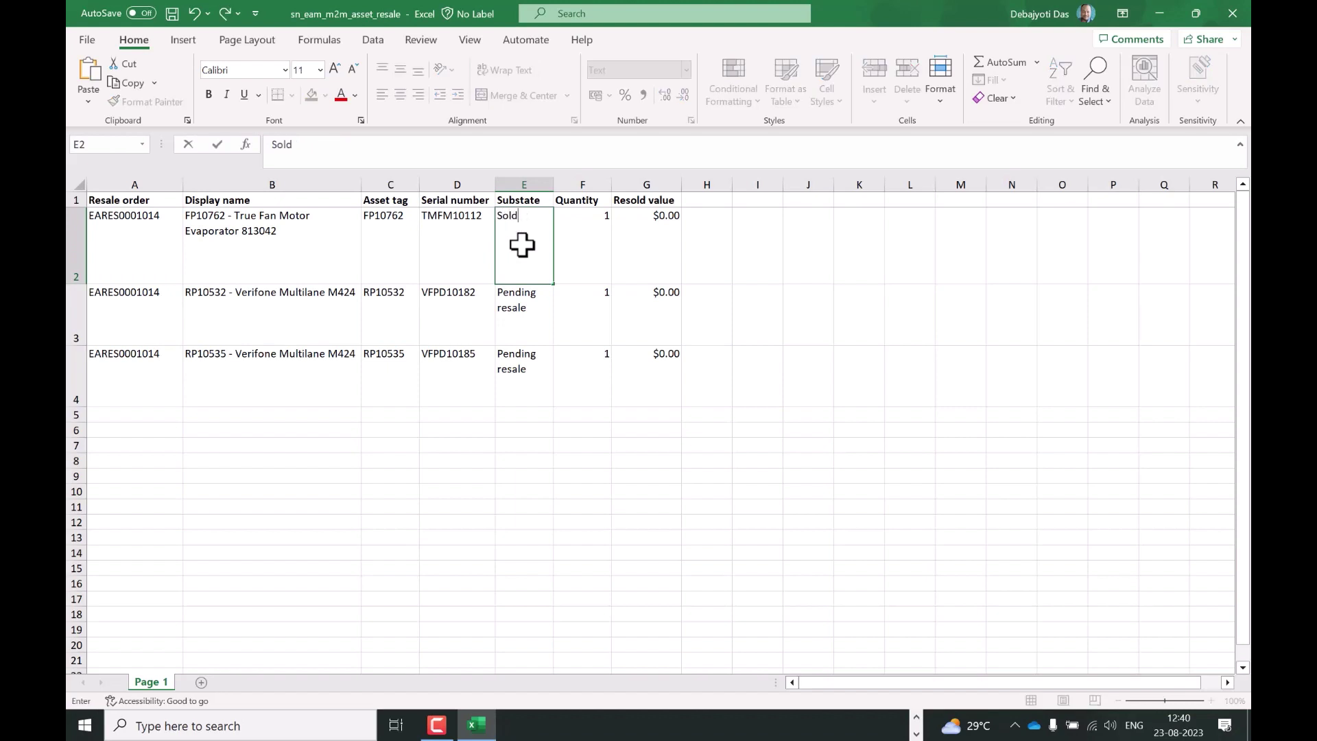
pyautogui.click(797, 277)
pyautogui.click(526, 227)
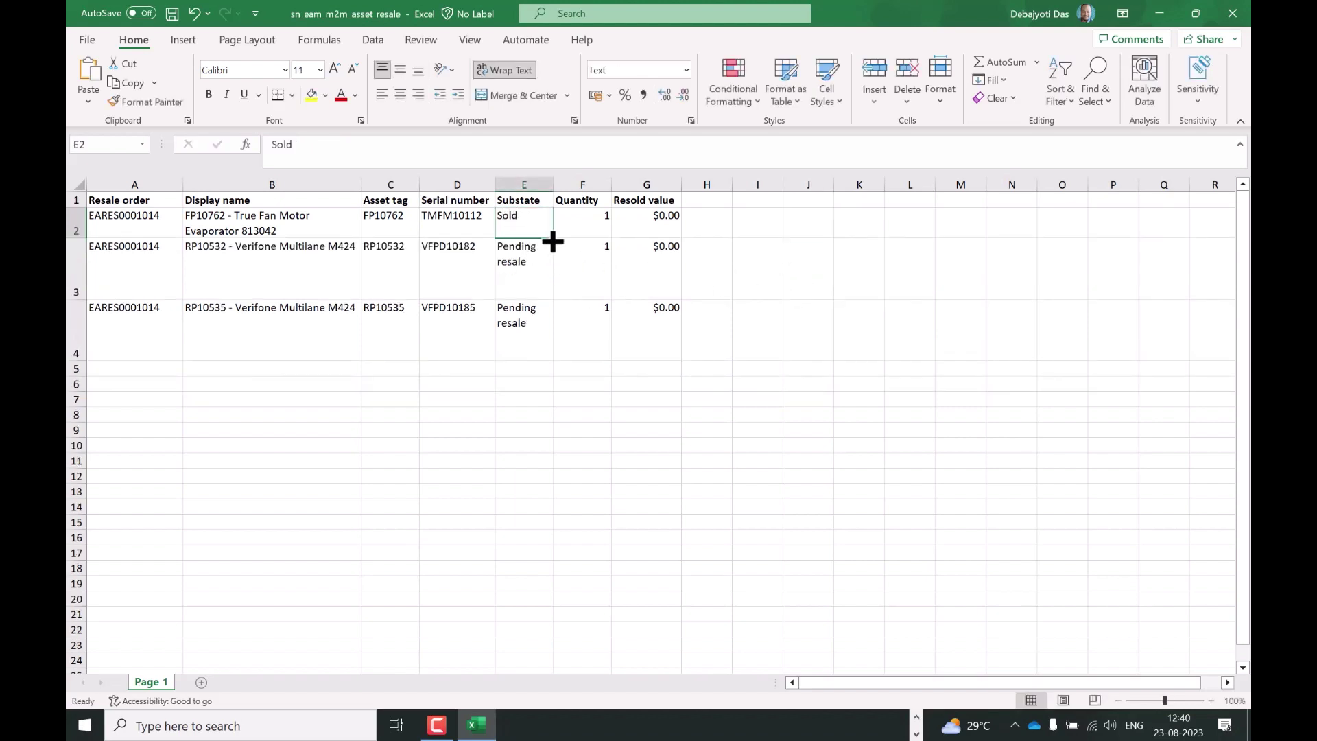
pyautogui.moveTo(555, 241); pyautogui.dragTo(539, 346)
pyautogui.click(745, 400)
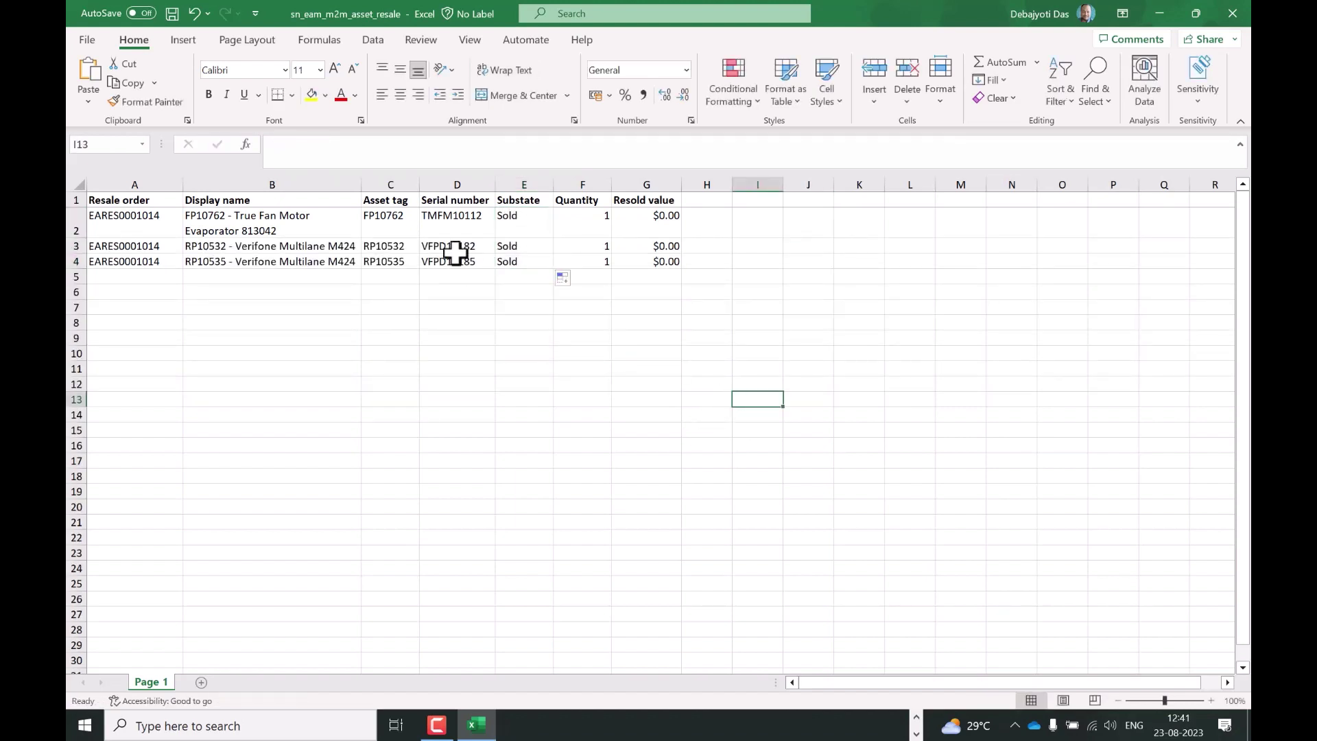
pyautogui.click(508, 221)
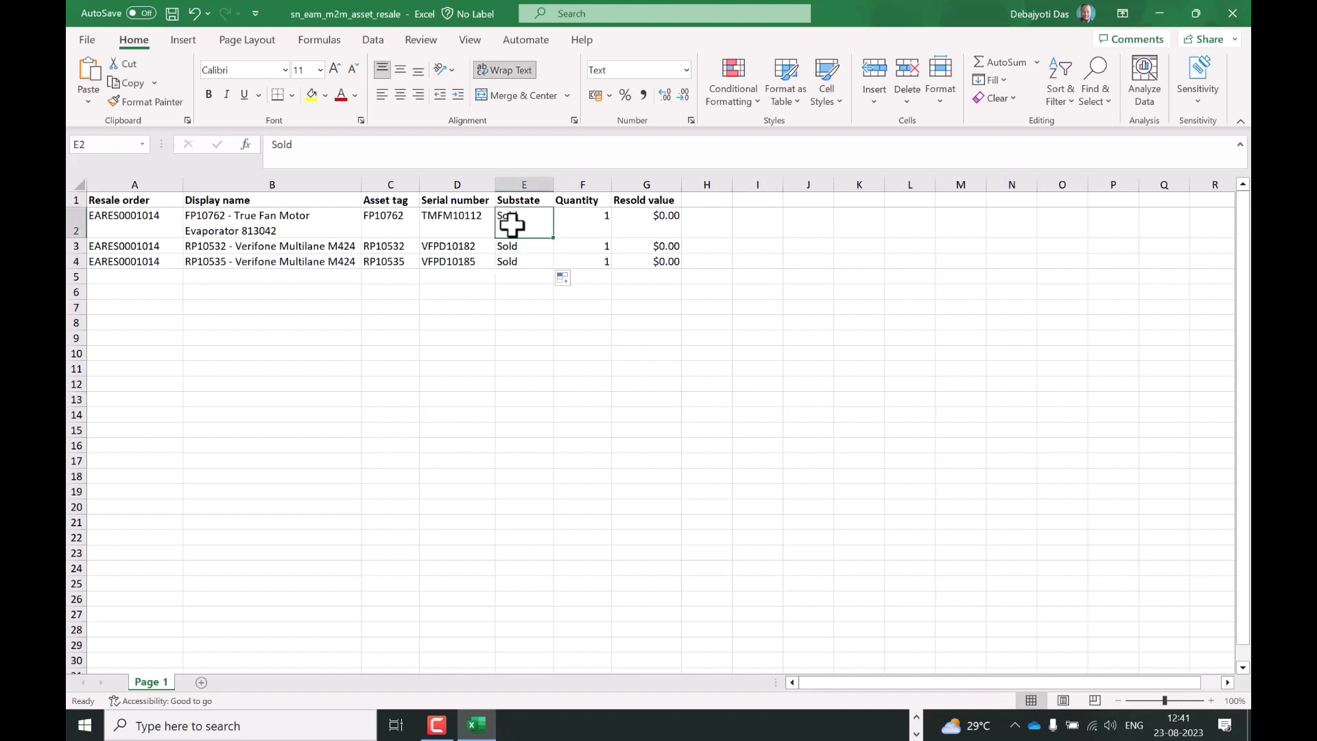
pyautogui.click(511, 310)
pyautogui.click(707, 337)
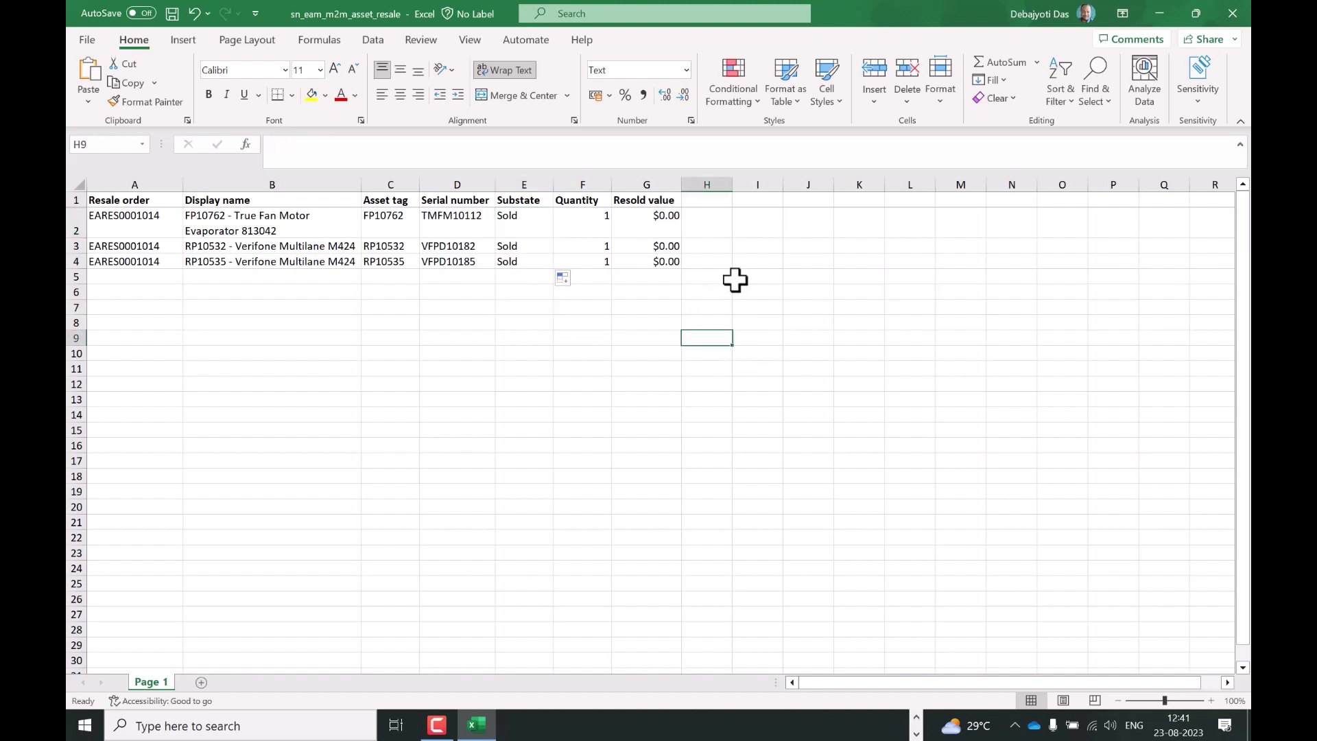
# Set the Resold value of the True Fan Motor Evaporator asset FP10762 to USD;501
pyautogui.click(646, 201)
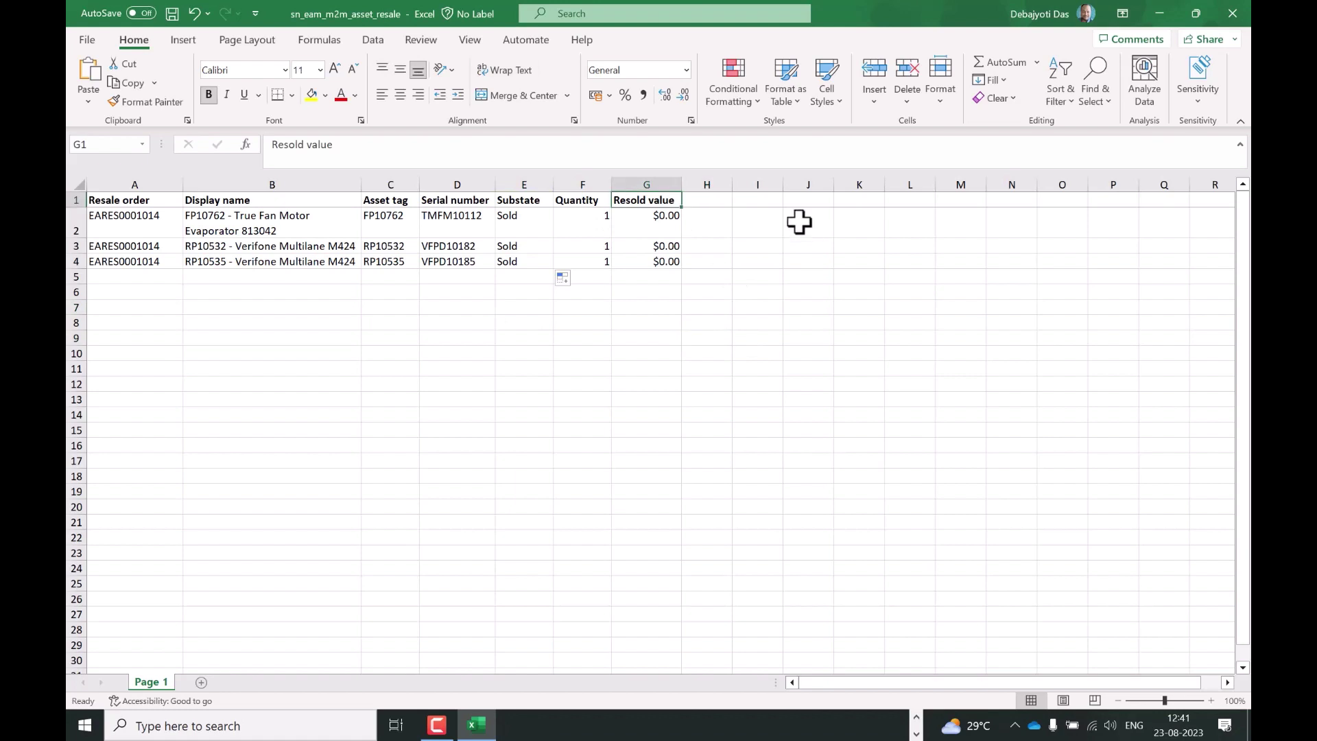
pyautogui.press('Down')
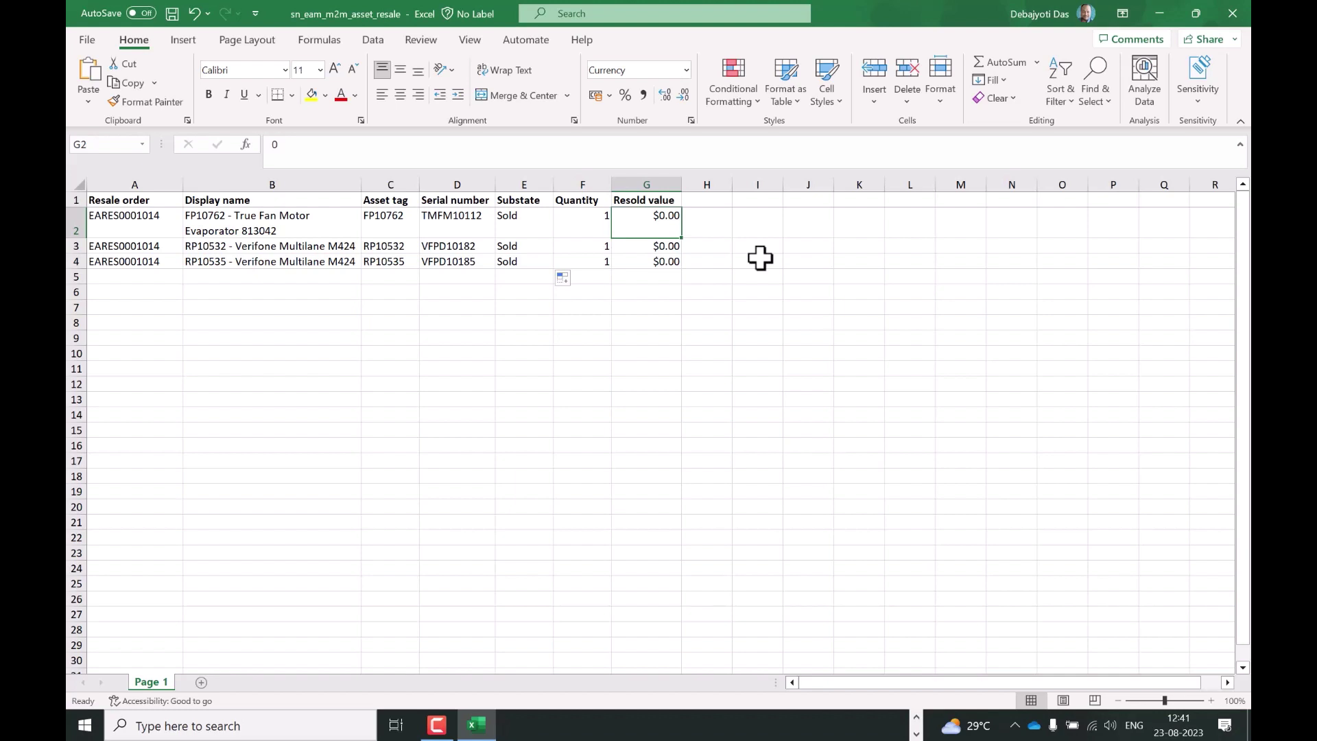
pyautogui.doubleClick(627, 234)
pyautogui.write('USD')
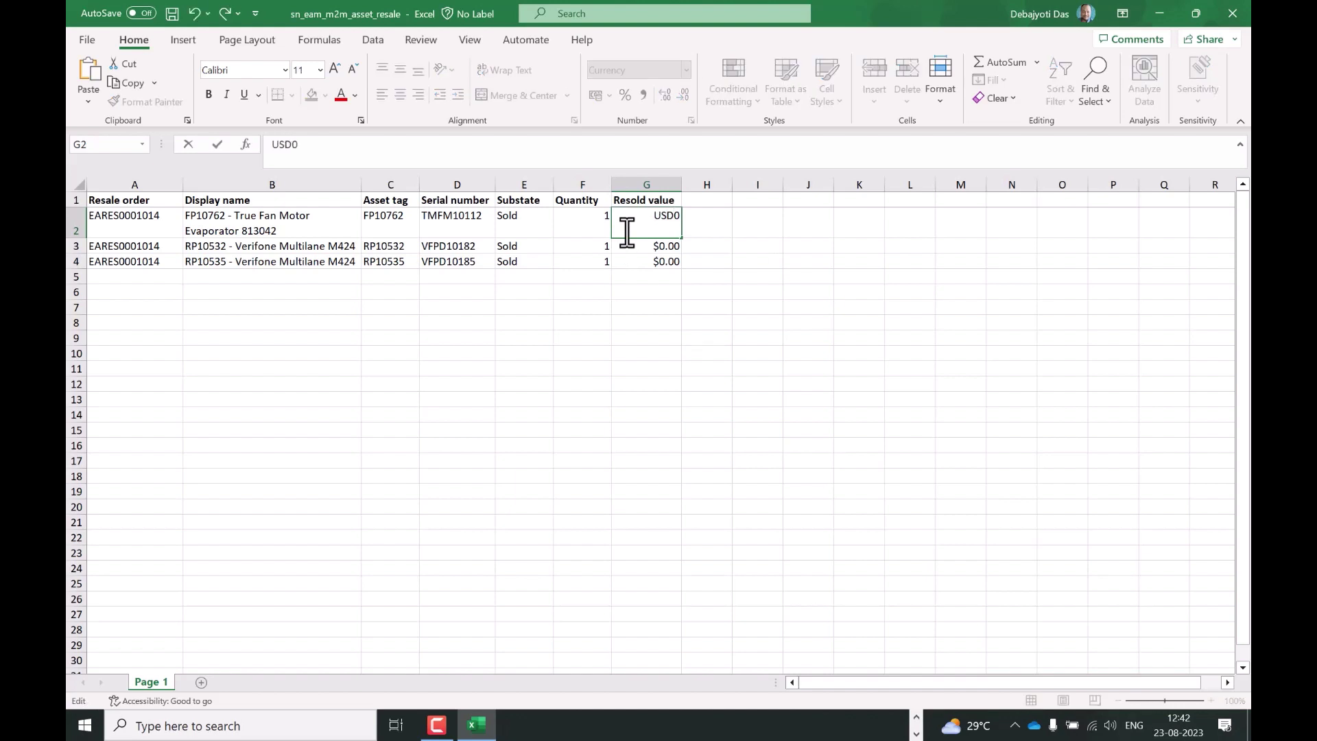
pyautogui.write(';501')
pyautogui.press('Delete')
# Set the Resold value of the Verifone Multilane asset RP10532 to USD;570
pyautogui.click(641, 245)
pyautogui.doubleClick(642, 245)
pyautogui.write('USD')
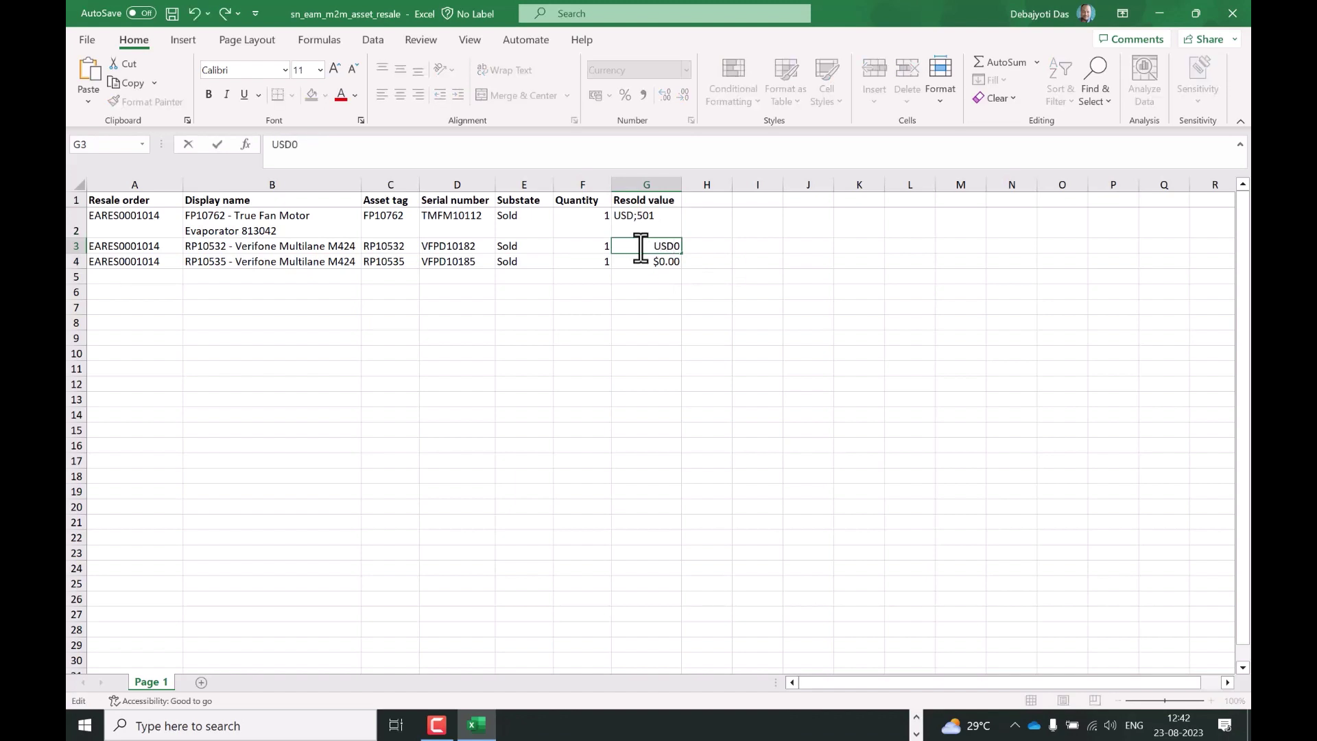
pyautogui.write(';')
pyautogui.write('52')
pyautogui.press('BackSpace')
pyautogui.write('7')
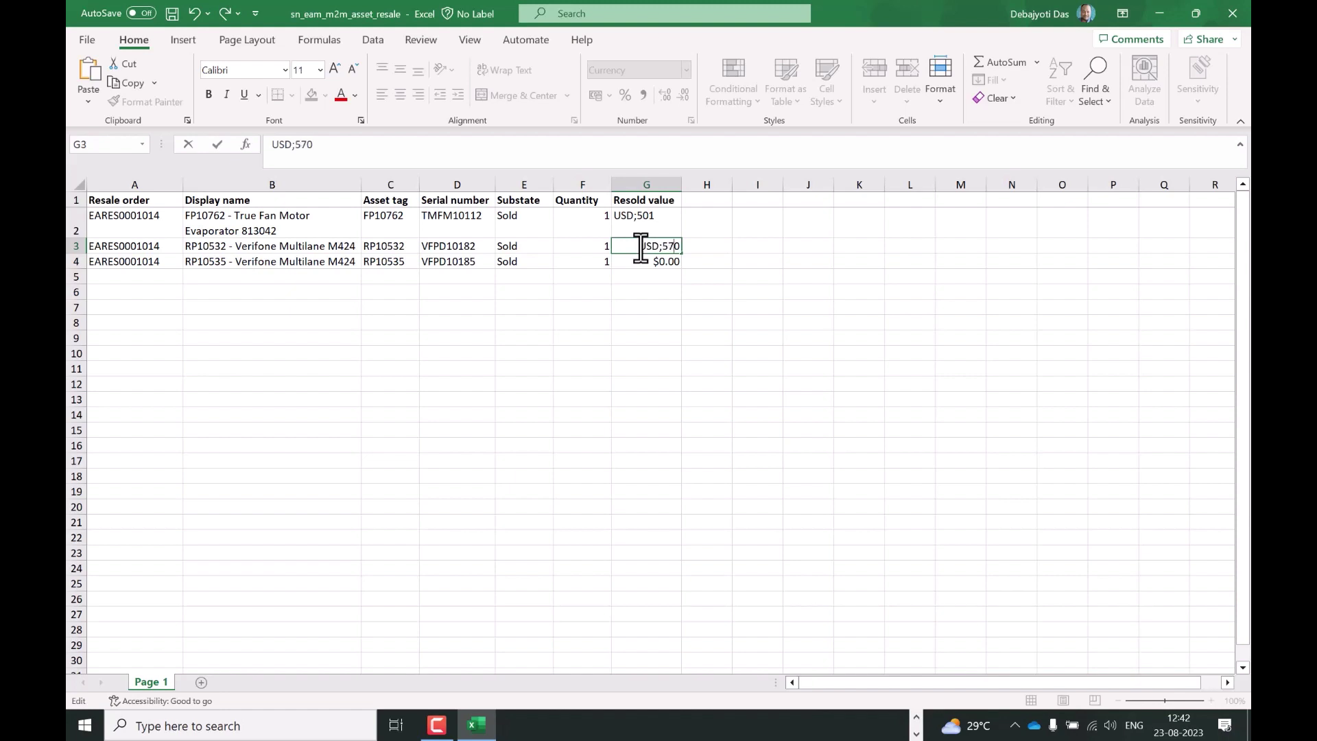
pyautogui.click(646, 350)
# Set the Resold value of the Verifone Multilane asset RP10535 to USD;820
pyautogui.click(600, 262)
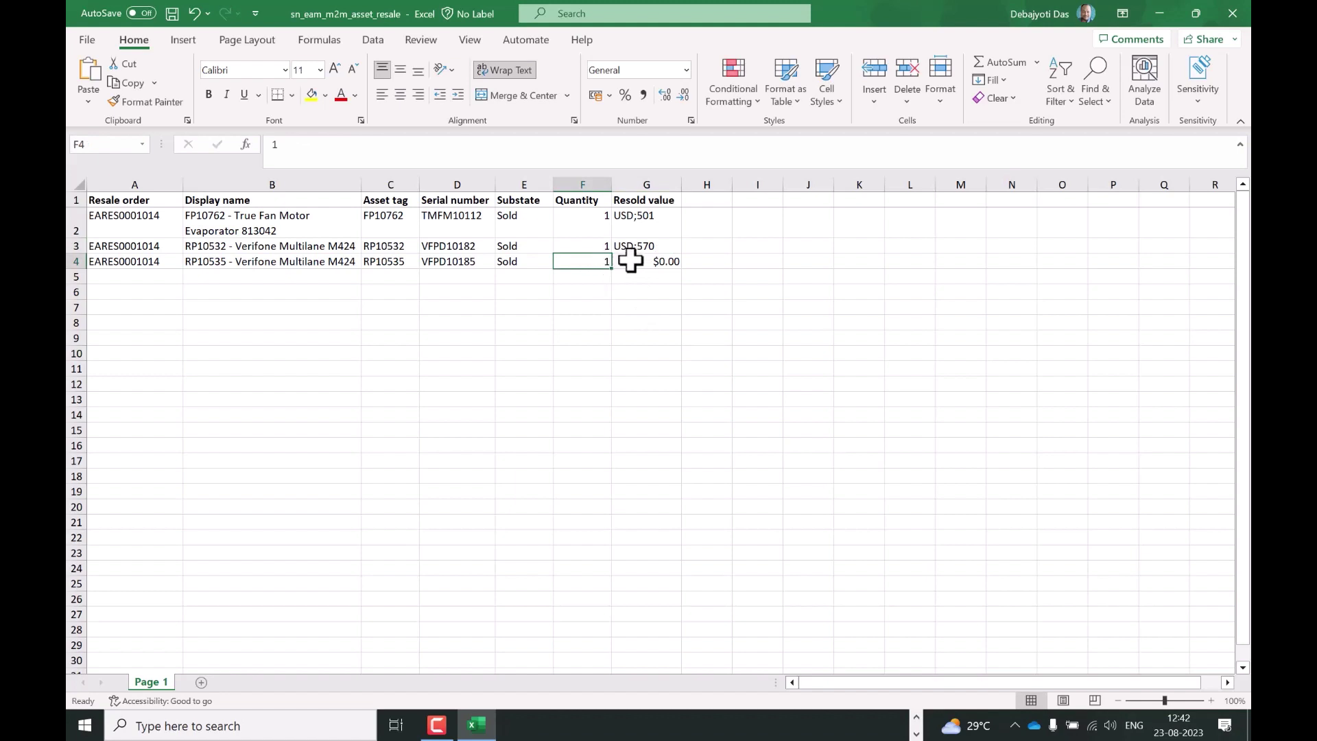
pyautogui.click(624, 262)
pyautogui.doubleClick(634, 261)
pyautogui.write('USD')
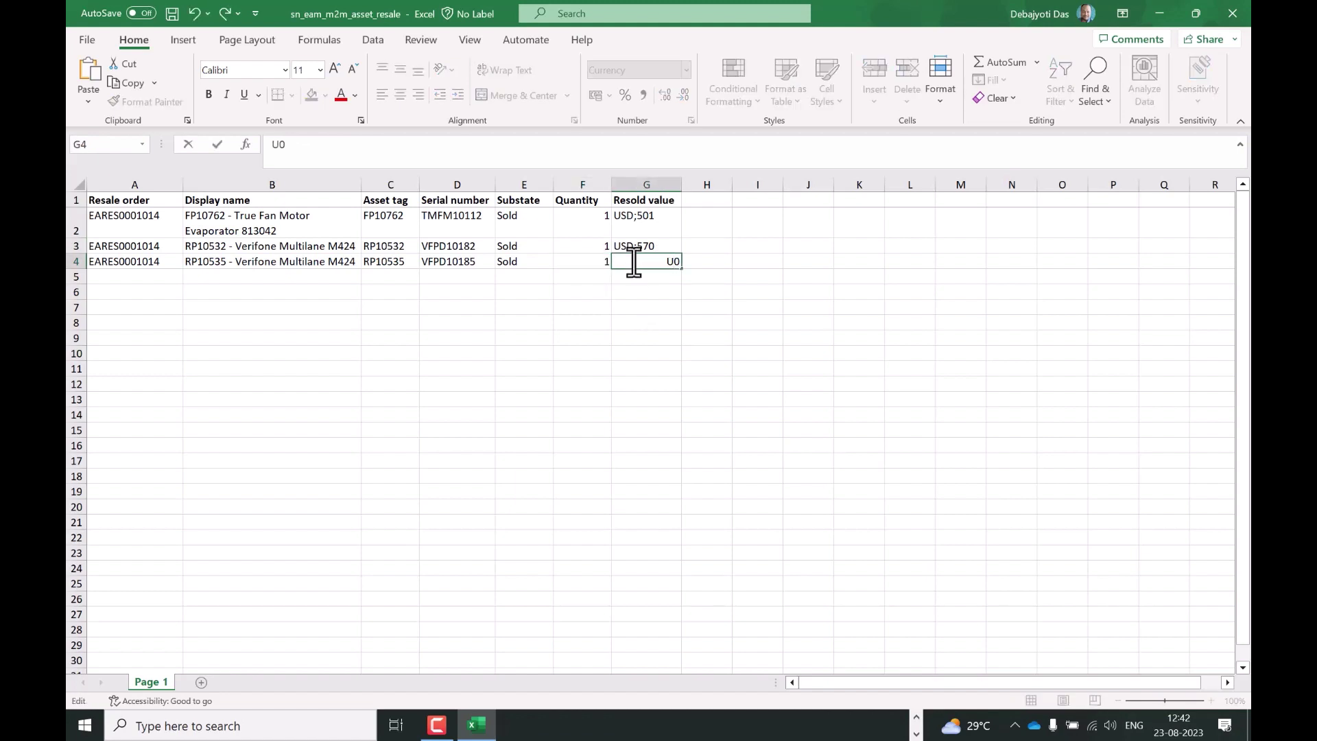
pyautogui.write(';8200')
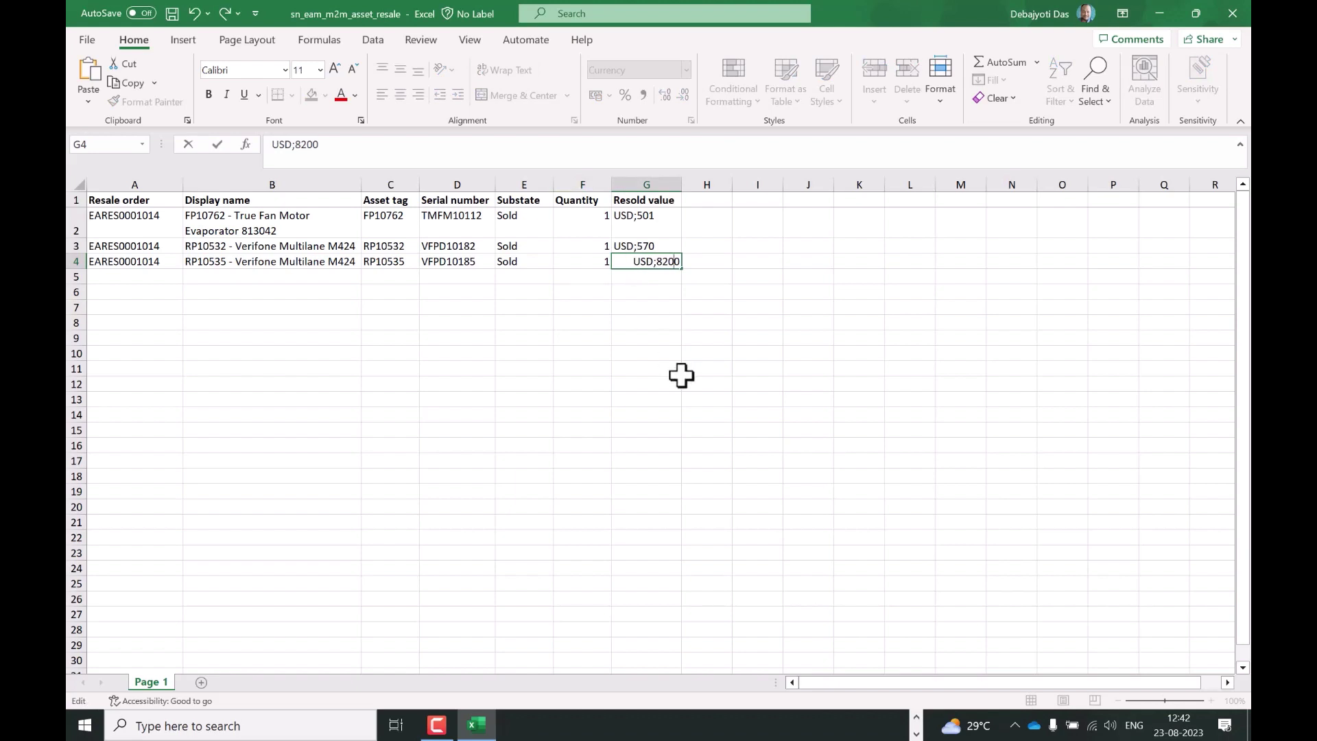
pyautogui.click(680, 374)
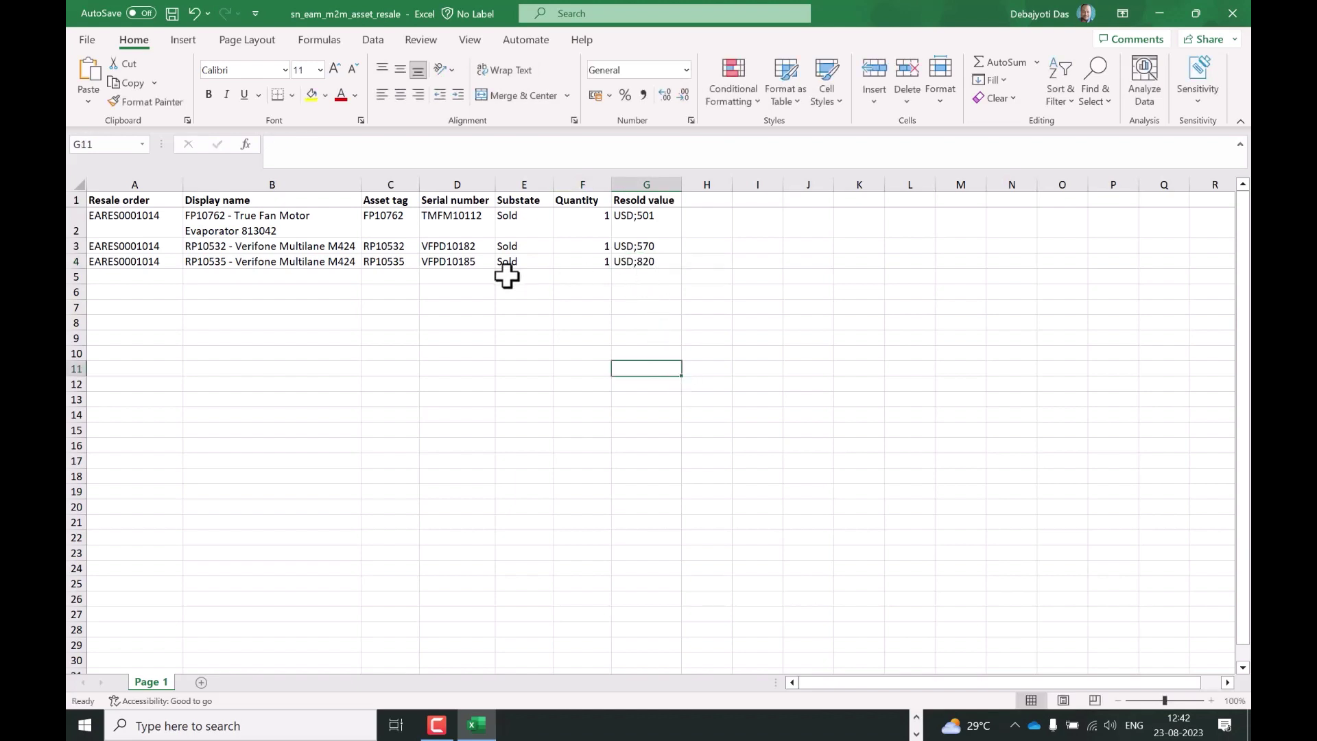
# Save the edited resale workbook, and close it and the Downloads folder window to return to the Resale documentation task
pyautogui.click(172, 14)
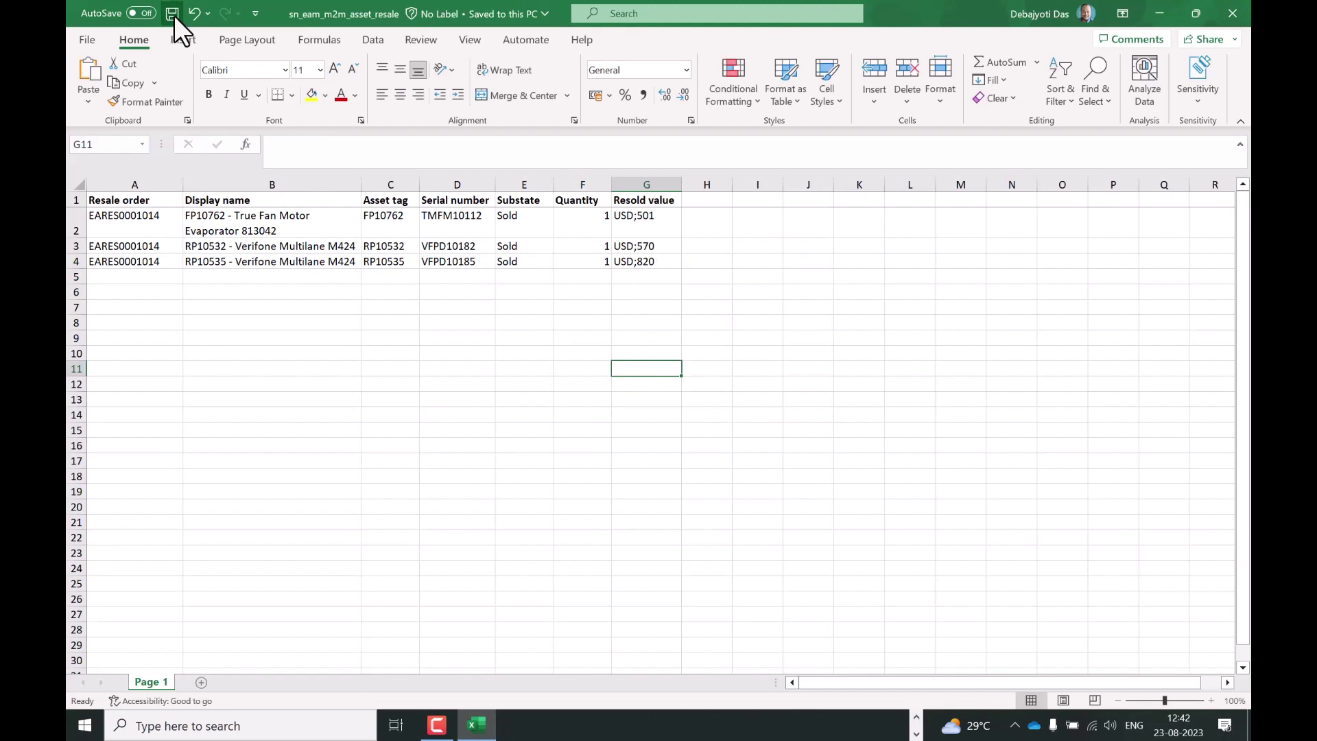
pyautogui.click(1233, 11)
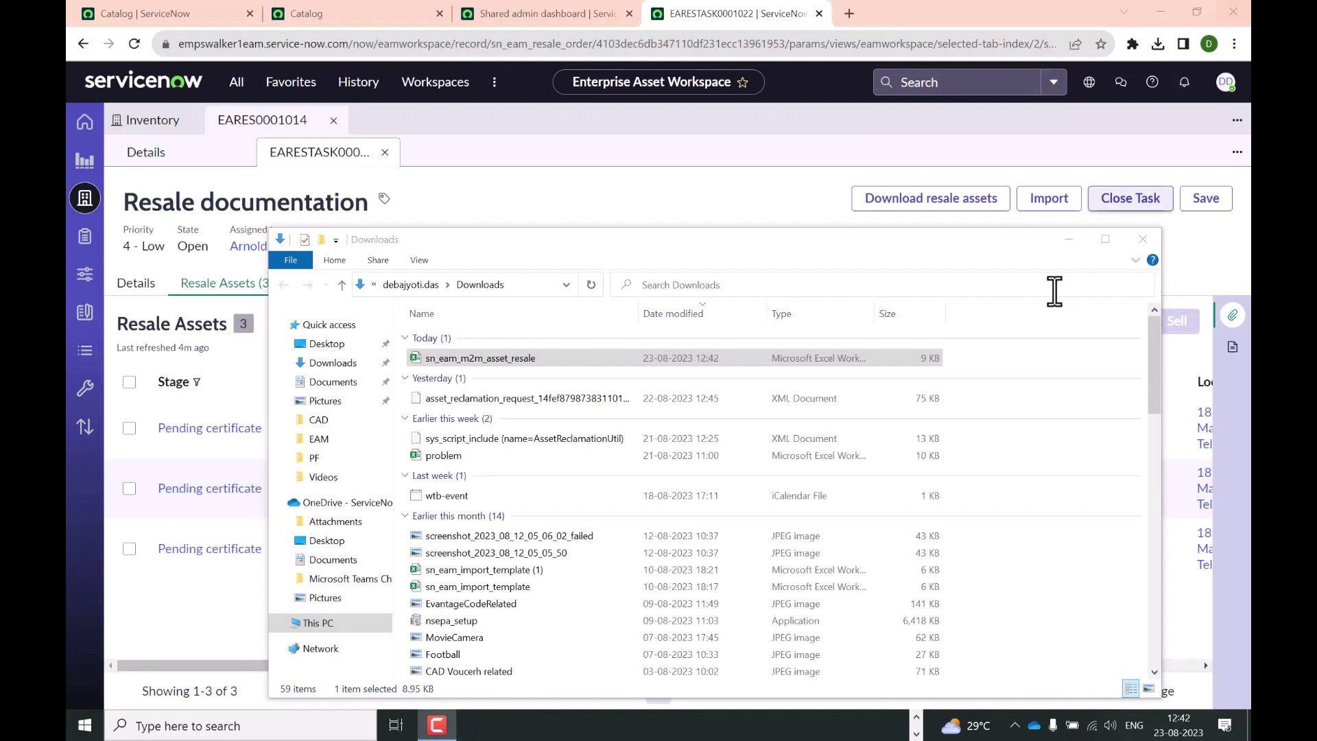
pyautogui.click(1141, 240)
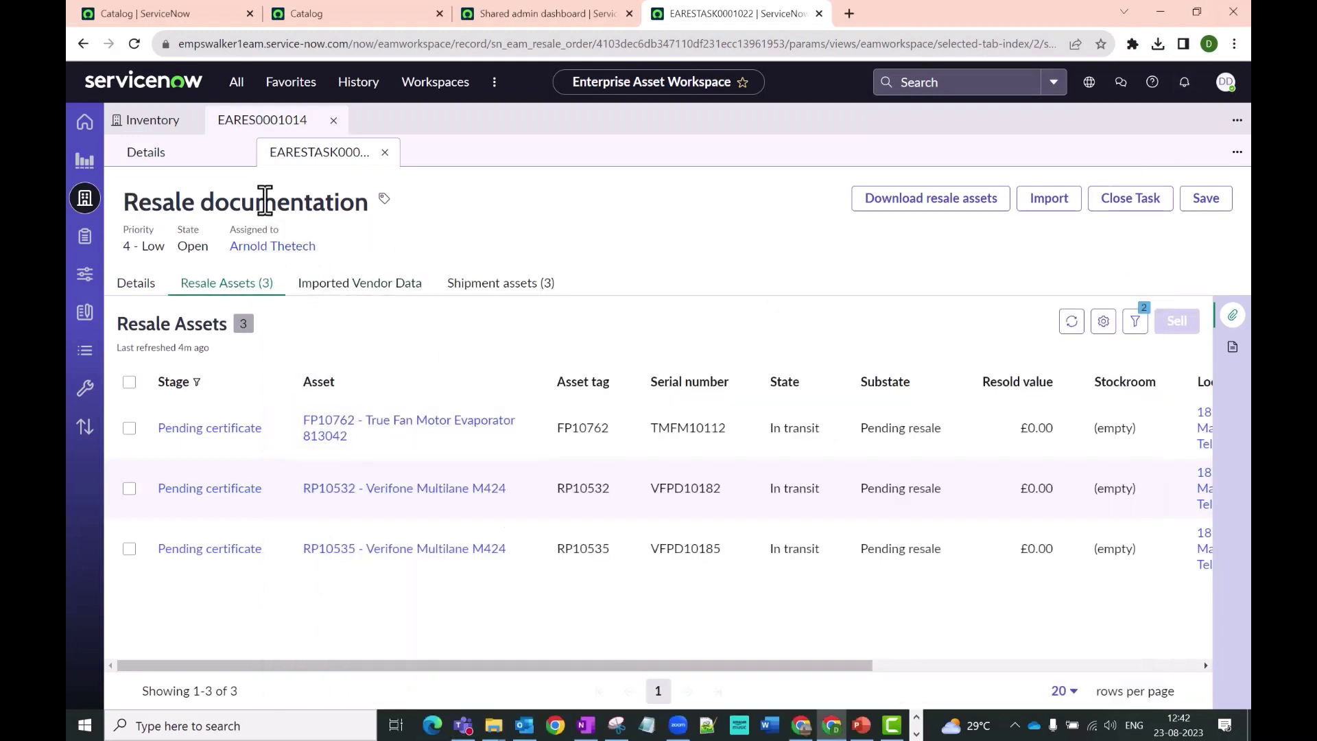
# Start a new vendor data import from the Resale documentation task and name it "Load for demo"
pyautogui.click(1049, 199)
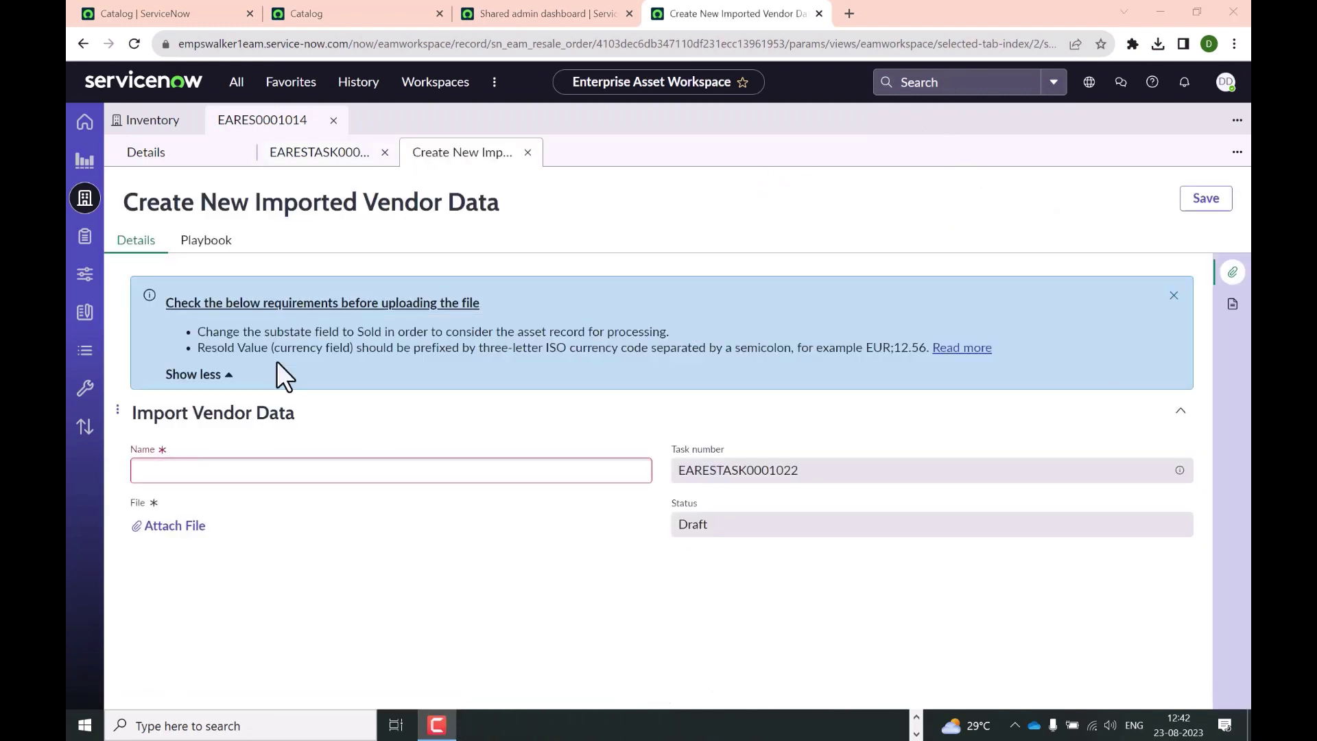
pyautogui.click(237, 475)
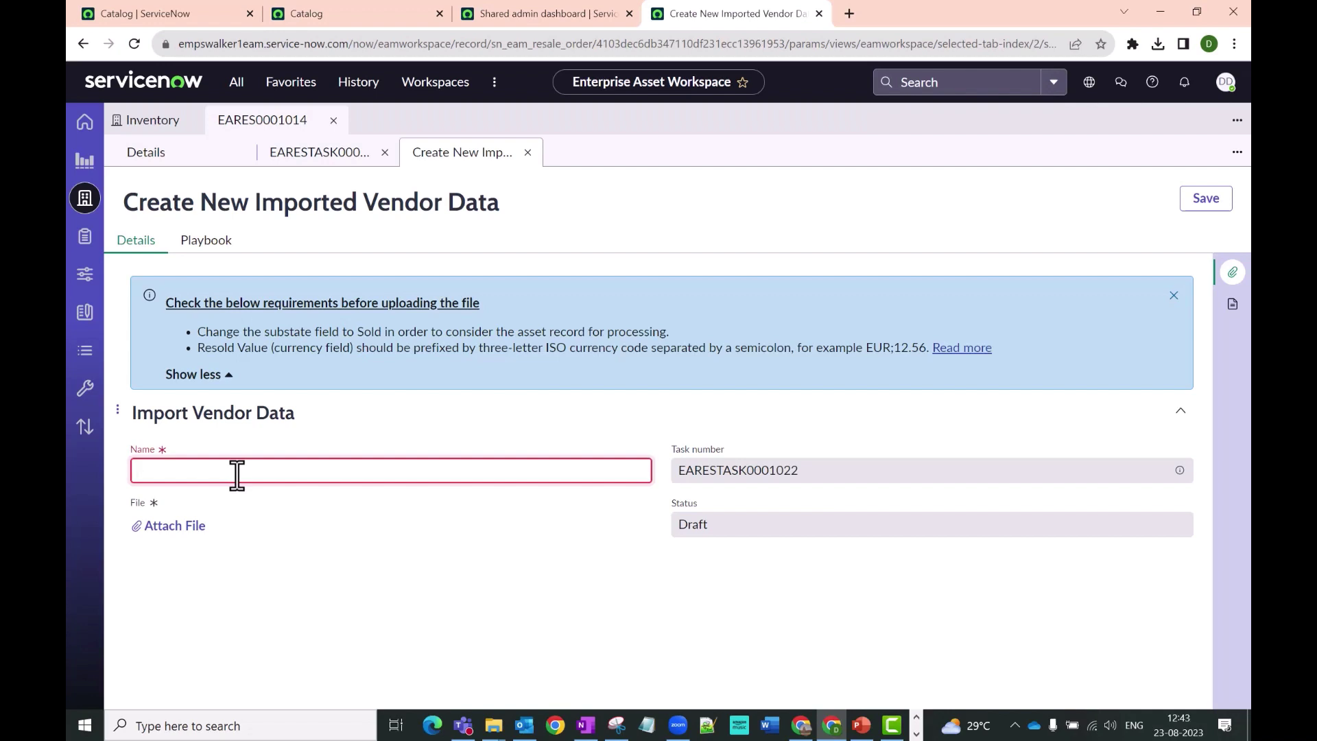
pyautogui.write('Load for demo')
# Examine the file upload requirements for the substate field and the currency format of the resold value
pyautogui.moveTo(196, 331); pyautogui.dragTo(928, 355)
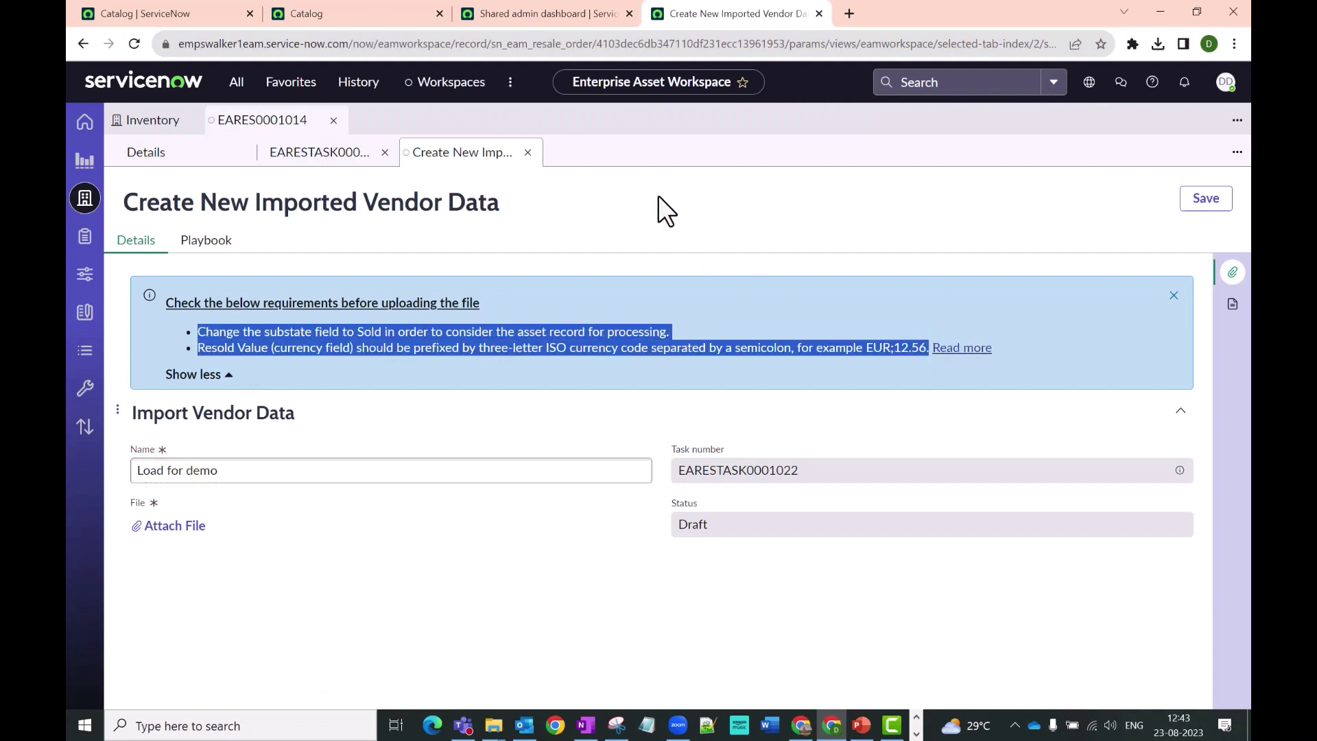
pyautogui.click(610, 299)
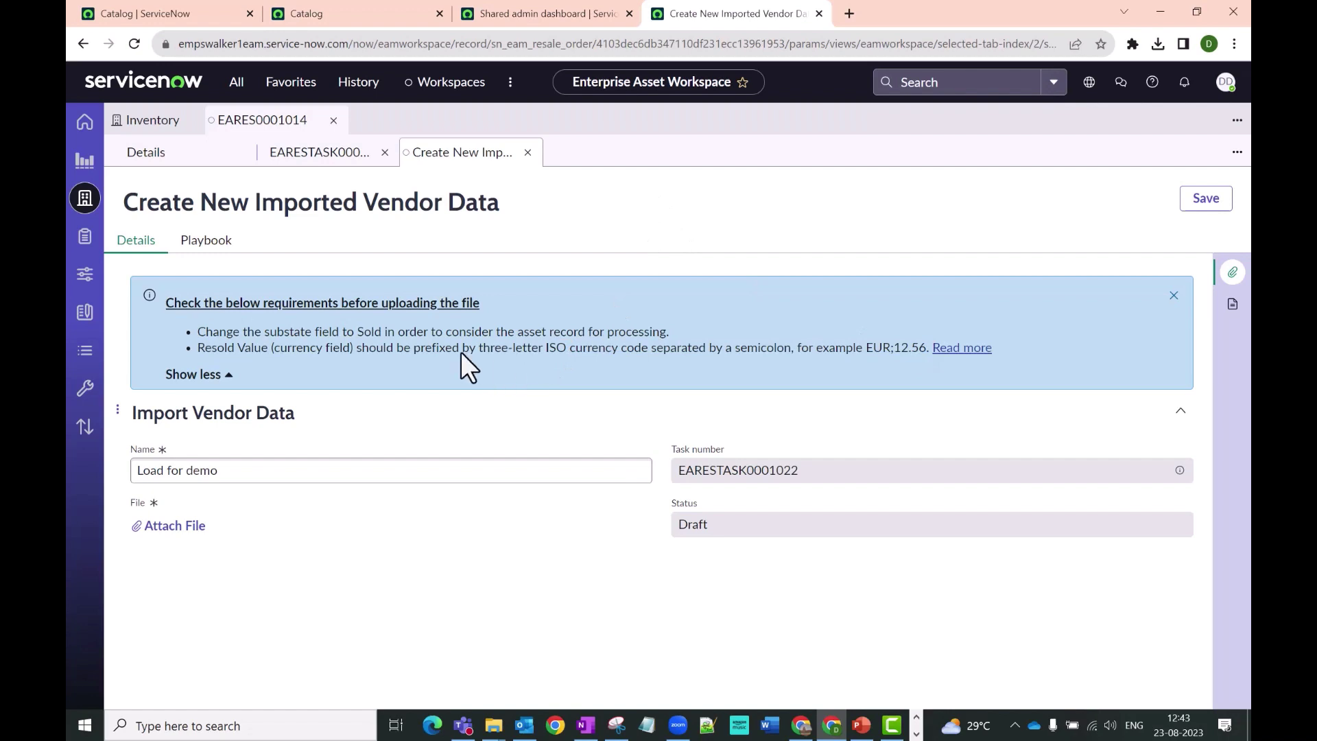
pyautogui.doubleClick(369, 332)
pyautogui.doubleClick(298, 332)
pyautogui.doubleClick(363, 332)
pyautogui.moveTo(494, 352); pyautogui.dragTo(650, 350)
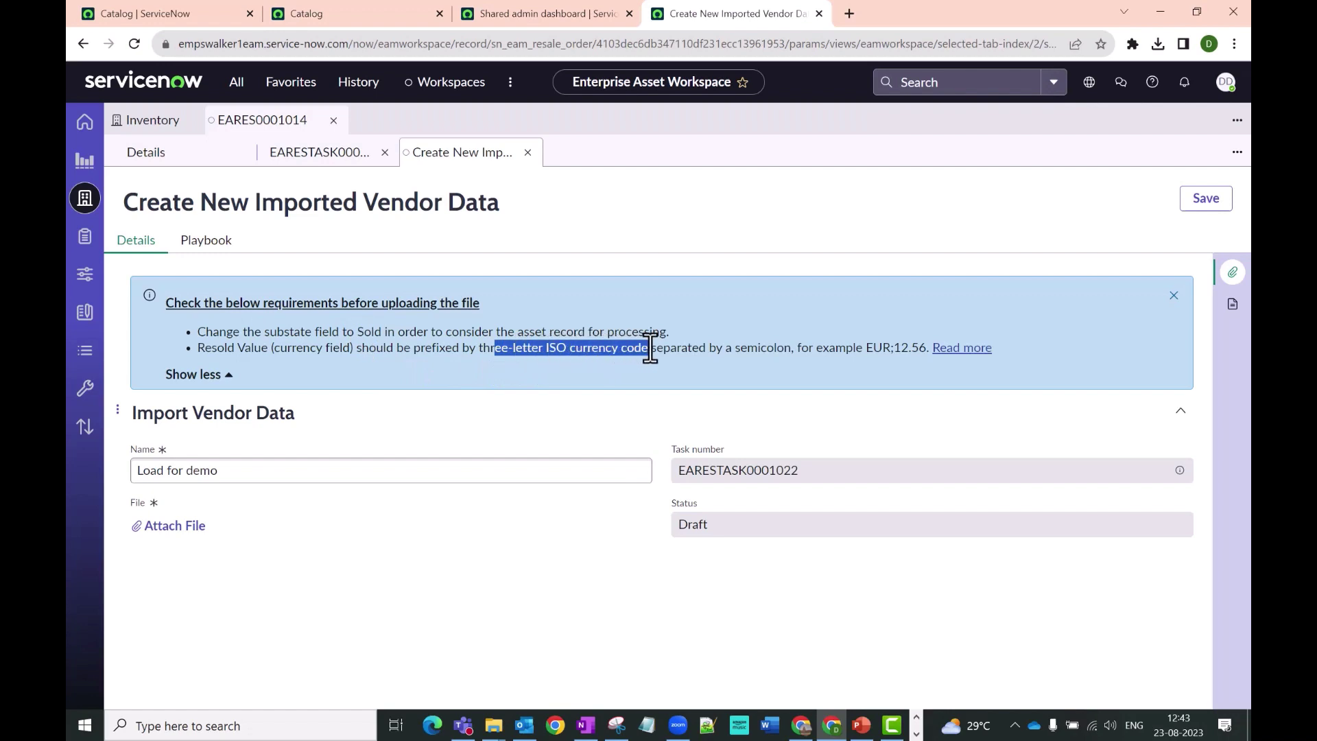
pyautogui.click(686, 184)
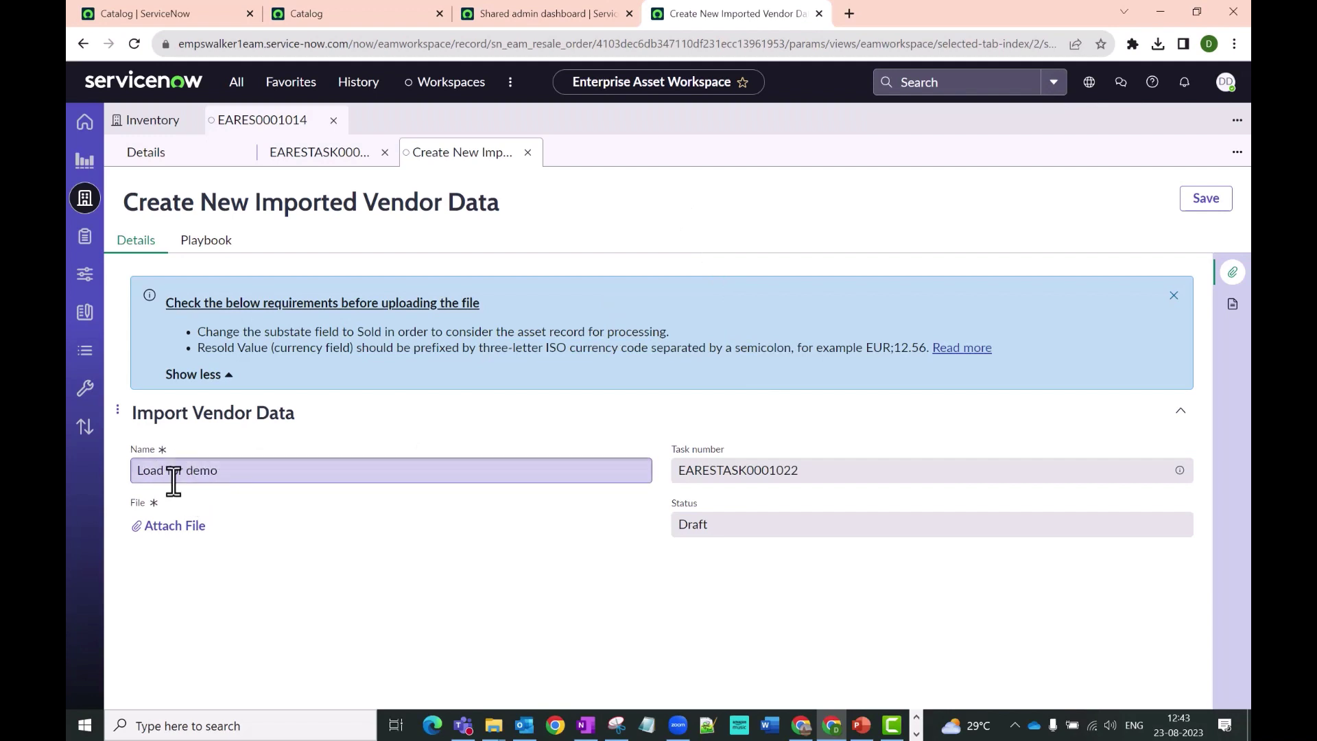
# Attach sn_eam_m2m_asset_resale from the Downloads folder to the vendor data import and save the record to run it
pyautogui.click(227, 473)
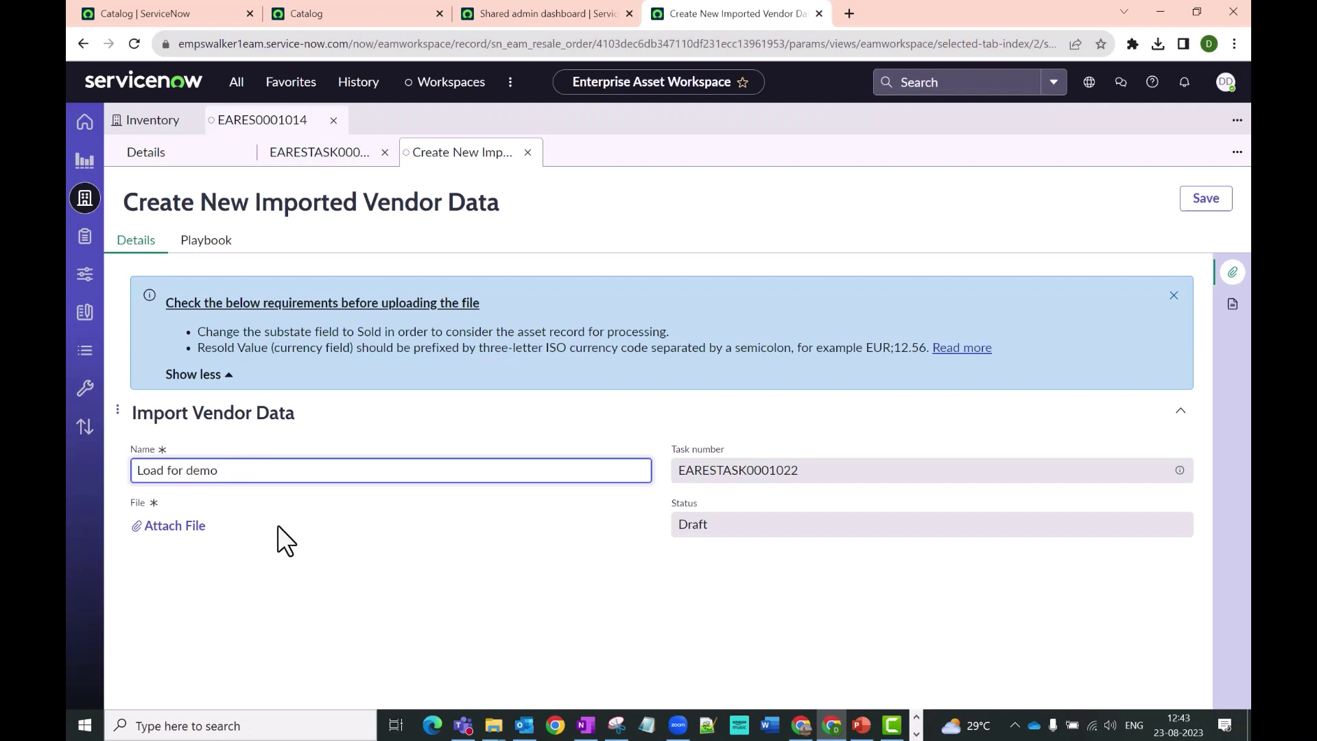
pyautogui.click(187, 528)
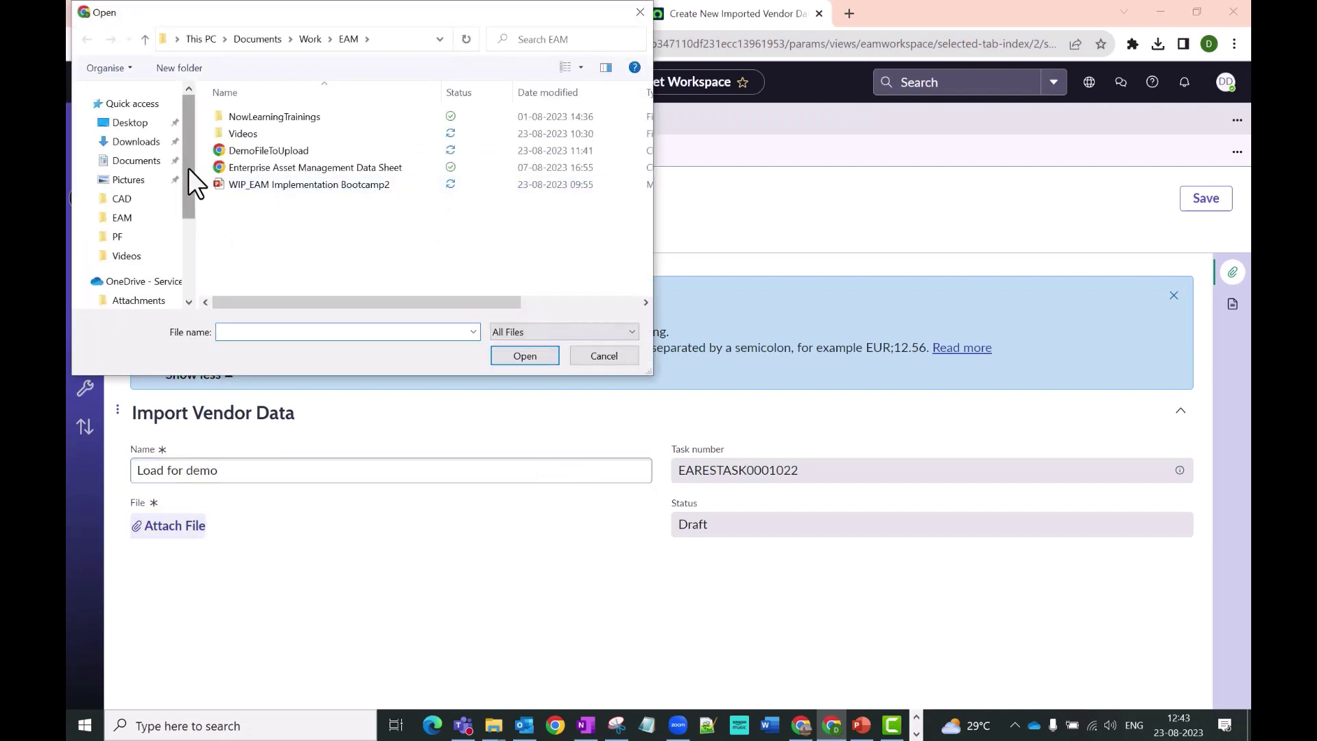
pyautogui.moveTo(188, 168); pyautogui.dragTo(191, 116)
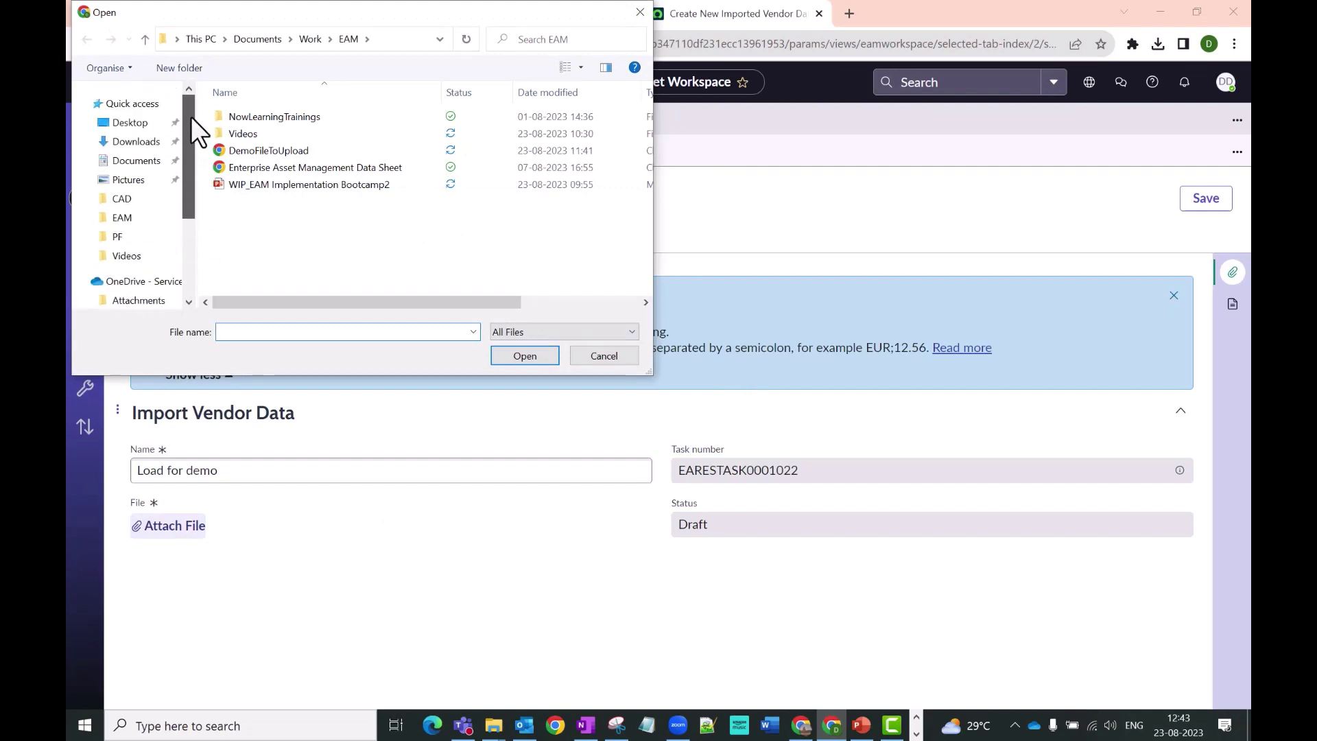
pyautogui.click(130, 141)
pyautogui.click(245, 136)
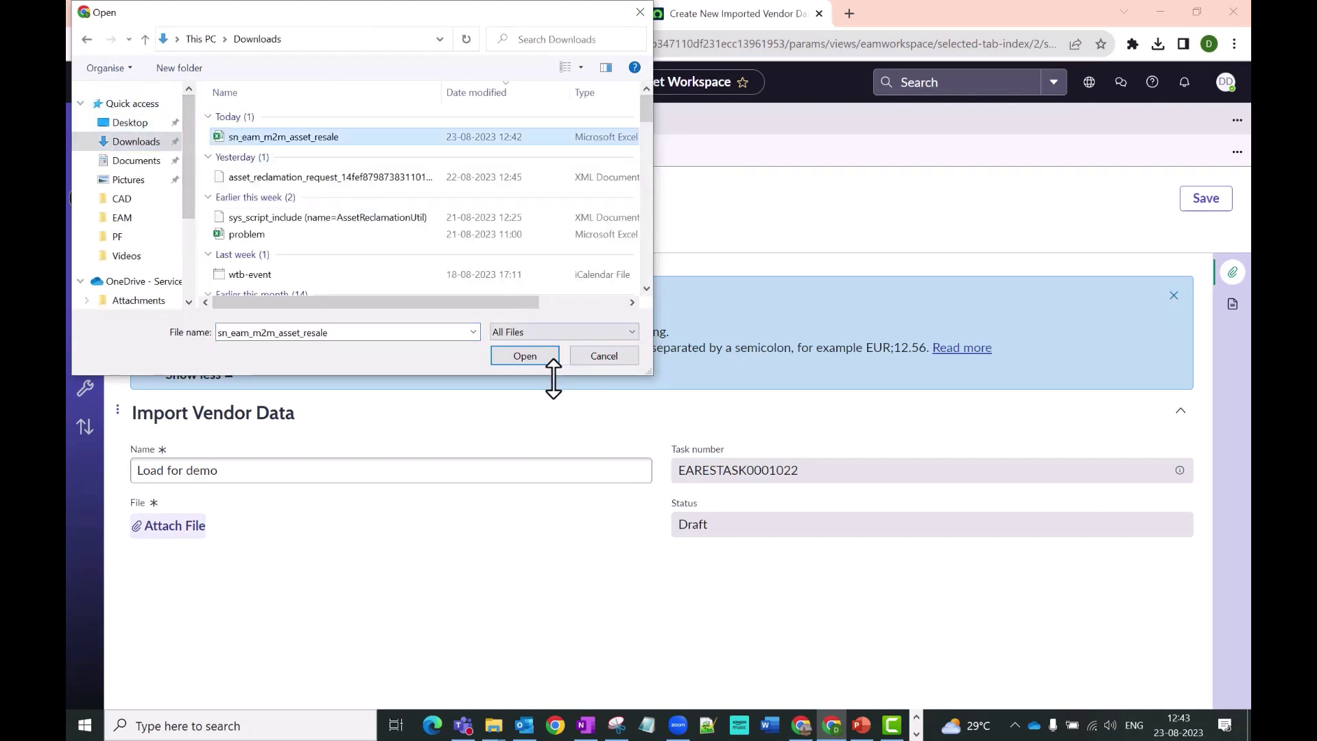
pyautogui.click(525, 355)
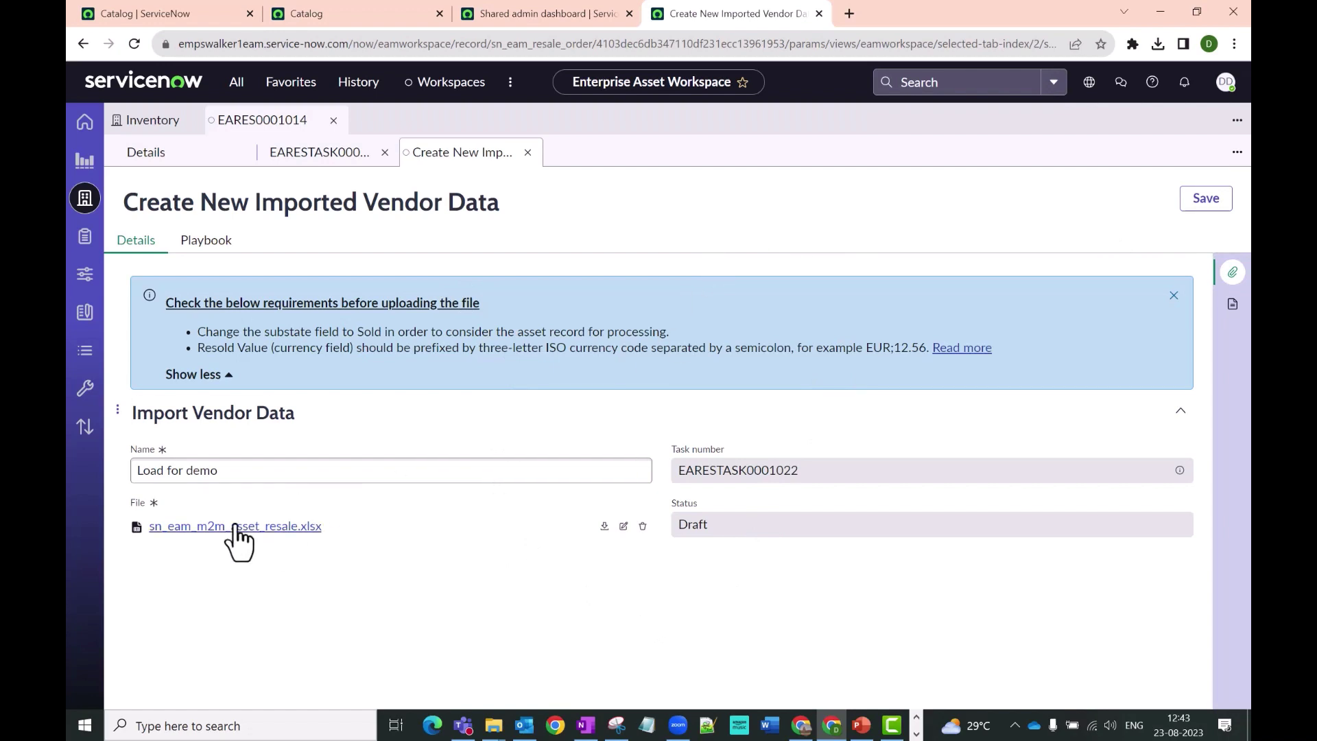
pyautogui.click(1193, 206)
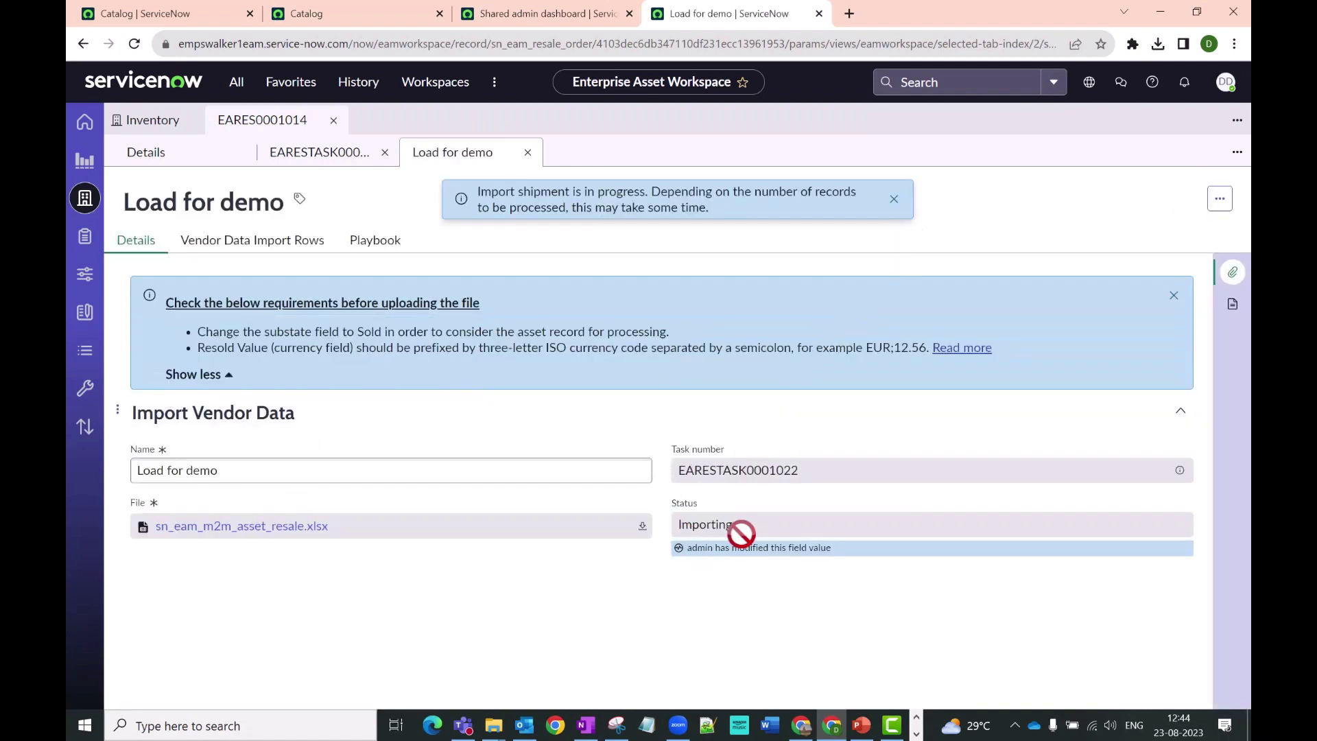
# Review the Import Vendor Data Result and refresh the Resale Assets list of the Resale documentation task
pyautogui.scroll(-3, 656, 474)
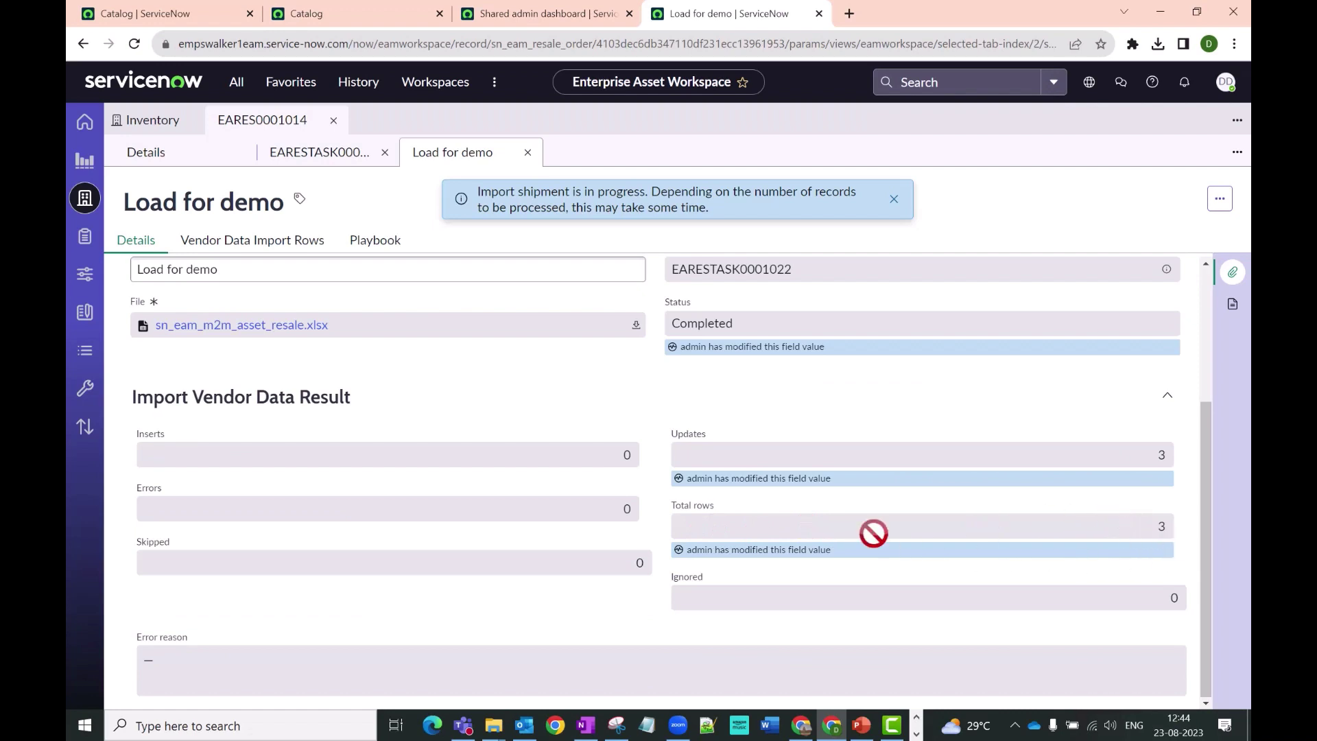
pyautogui.scroll(5, 634, 507)
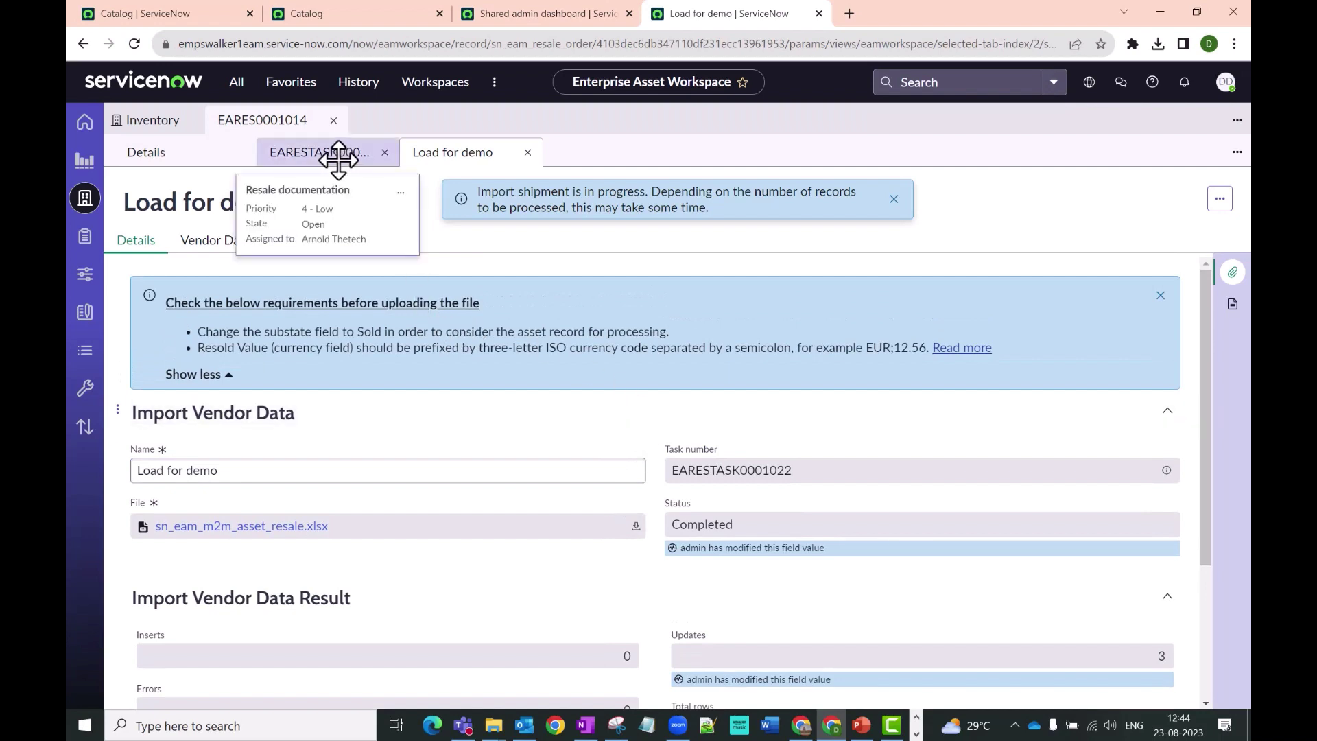
pyautogui.click(295, 152)
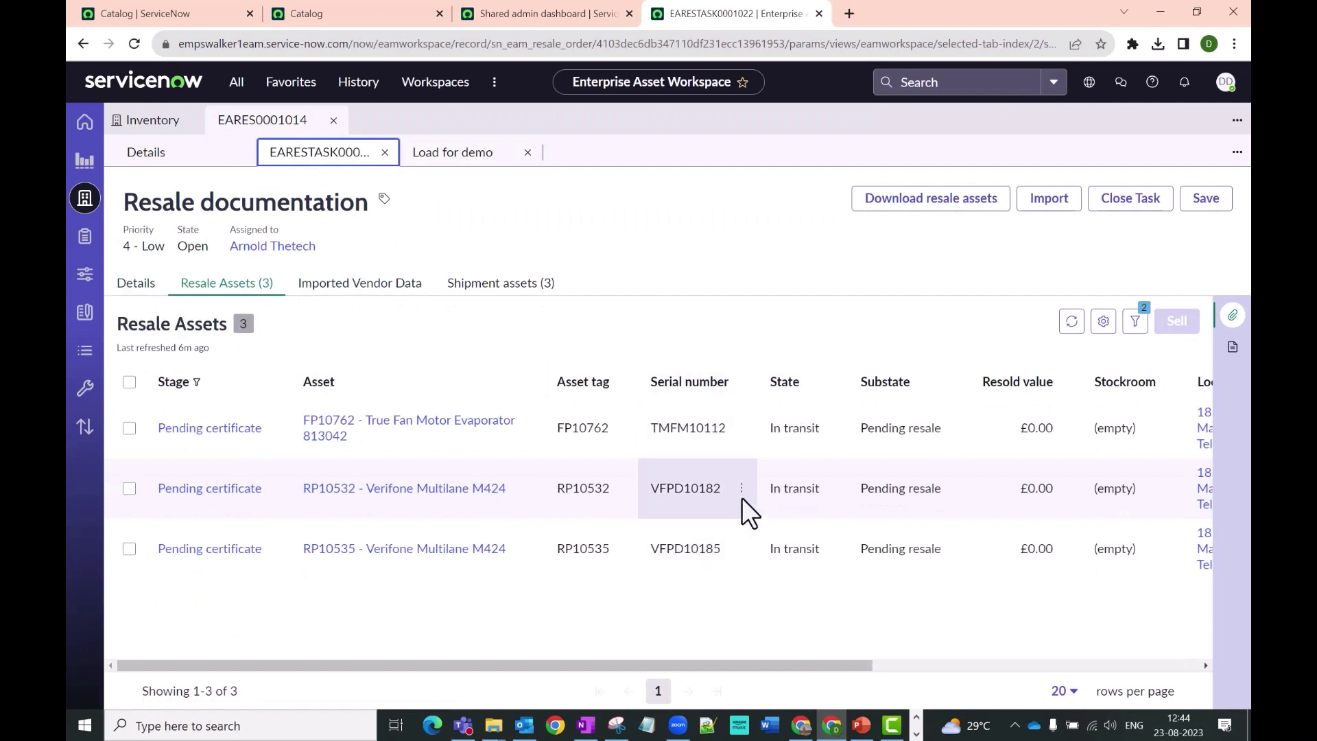
pyautogui.click(1072, 328)
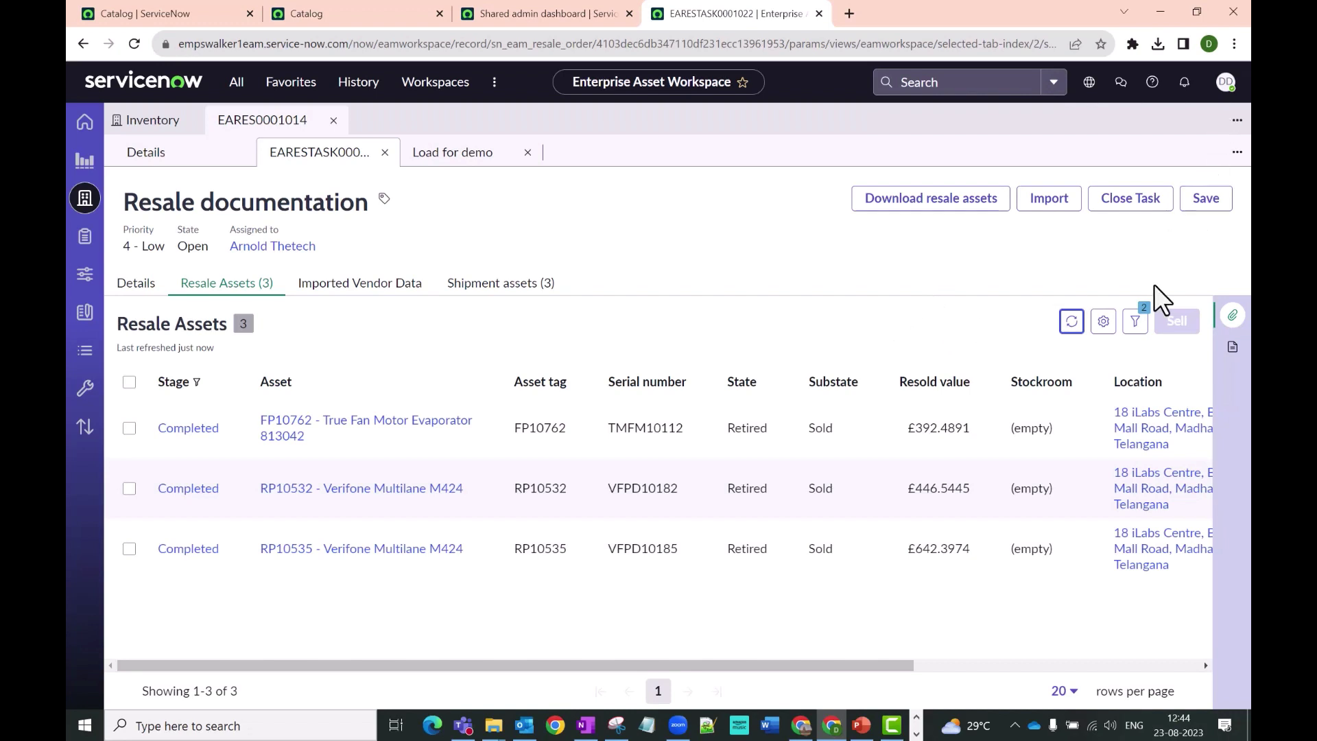
pyautogui.moveTo(721, 666); pyautogui.dragTo(654, 666)
pyautogui.moveTo(496, 664); pyautogui.dragTo(360, 634)
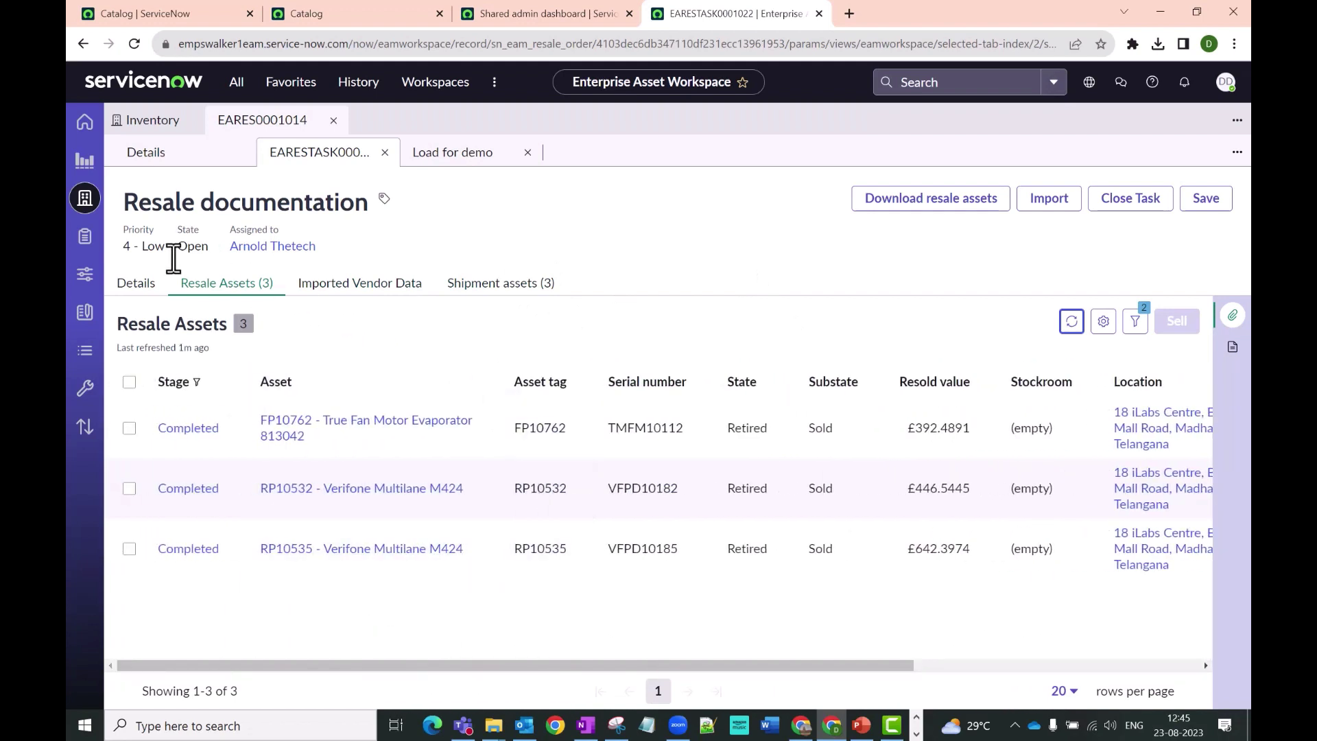
# Try to close the Resale documentation task with Certificate of resale left at No, and dismiss the error messages
pyautogui.click(136, 283)
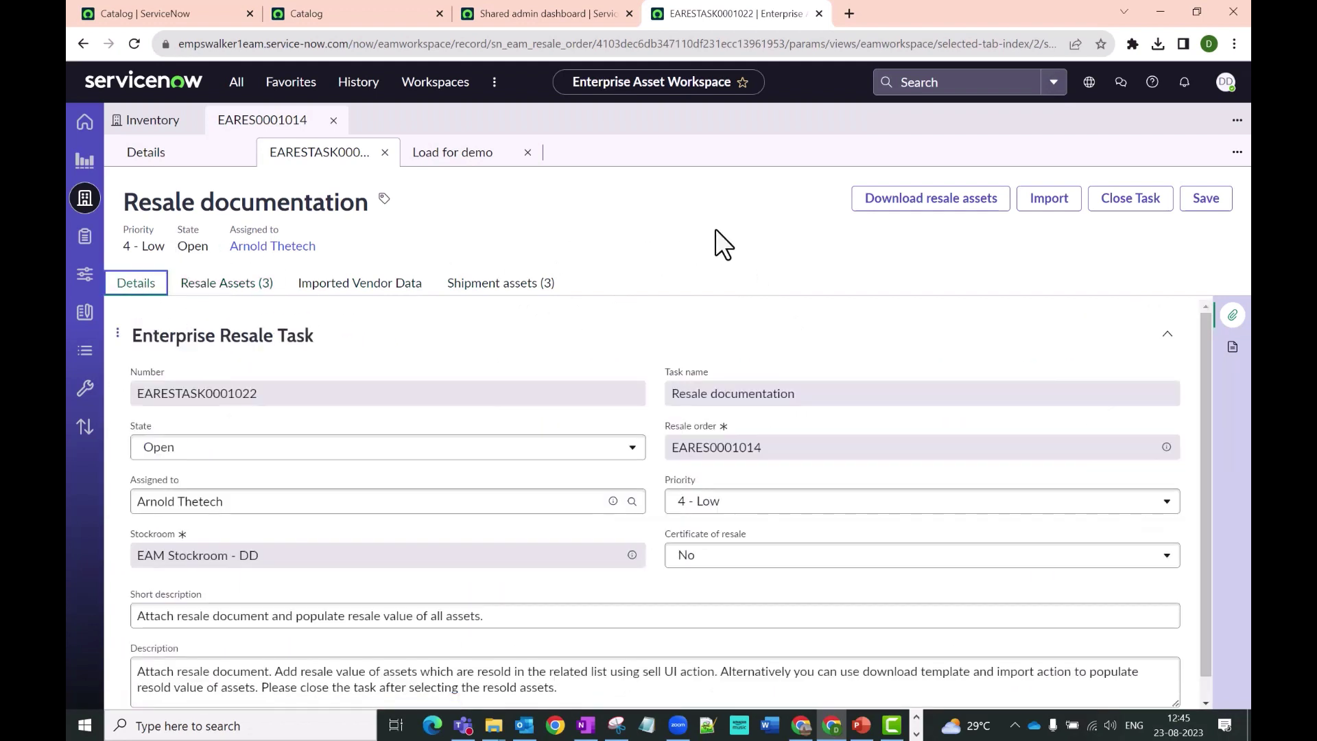
pyautogui.click(722, 557)
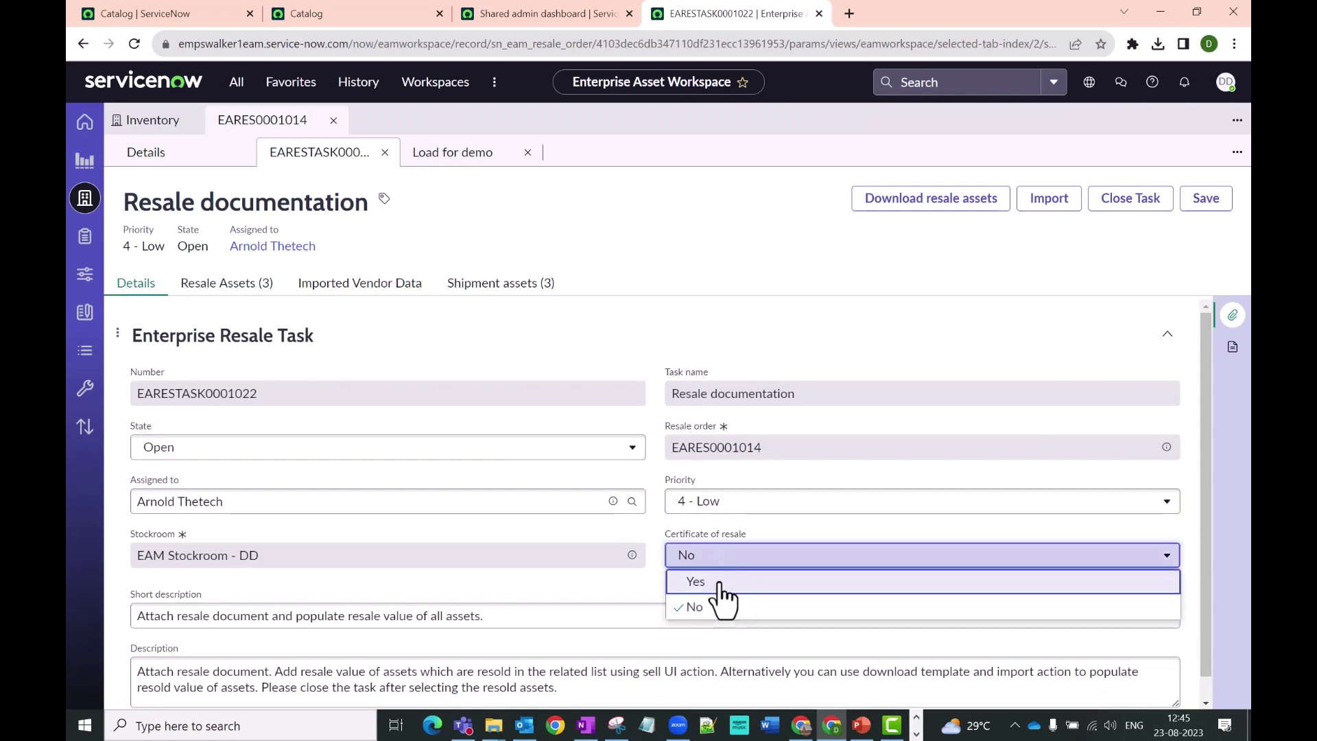
pyautogui.click(789, 219)
pyautogui.click(1130, 214)
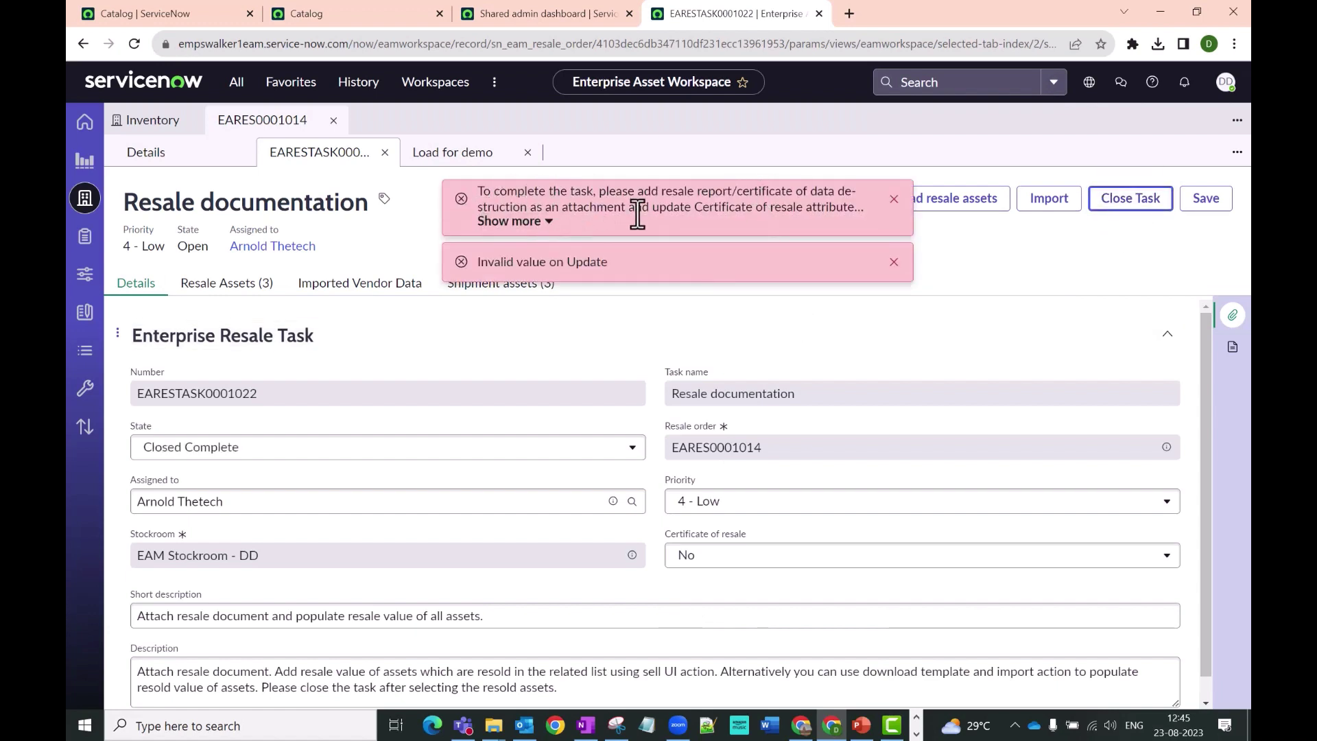
pyautogui.click(893, 199)
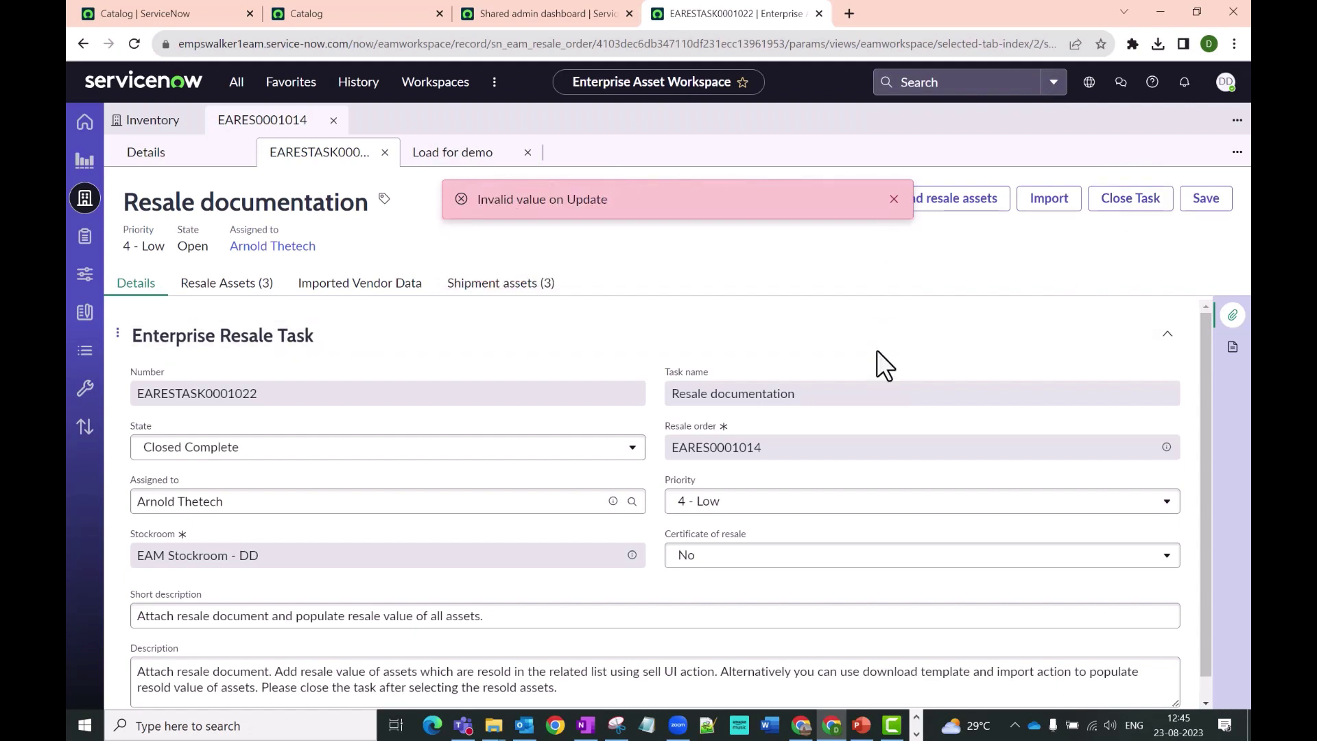
pyautogui.click(887, 210)
# Set Certificate of resale to Yes and attach DemoFileToUpload from the EAM folder to the Resale documentation task
pyautogui.click(785, 557)
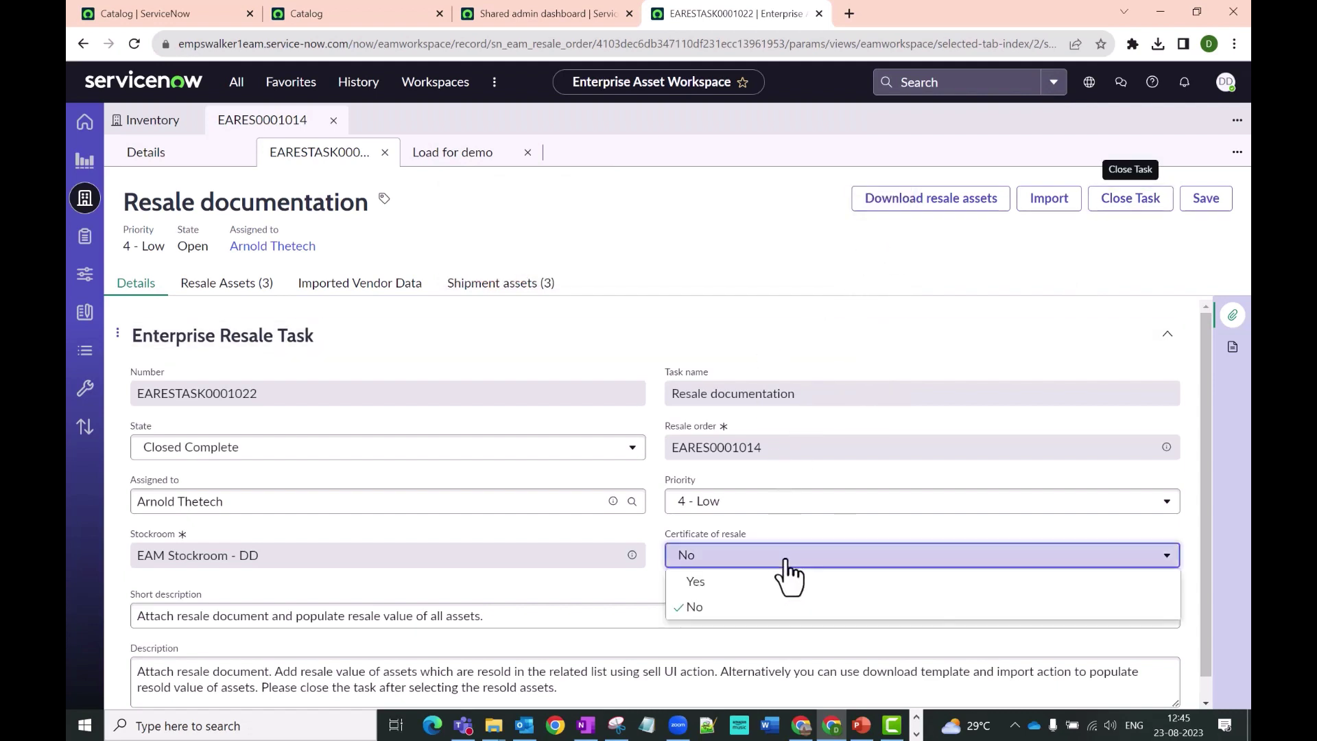
pyautogui.click(729, 584)
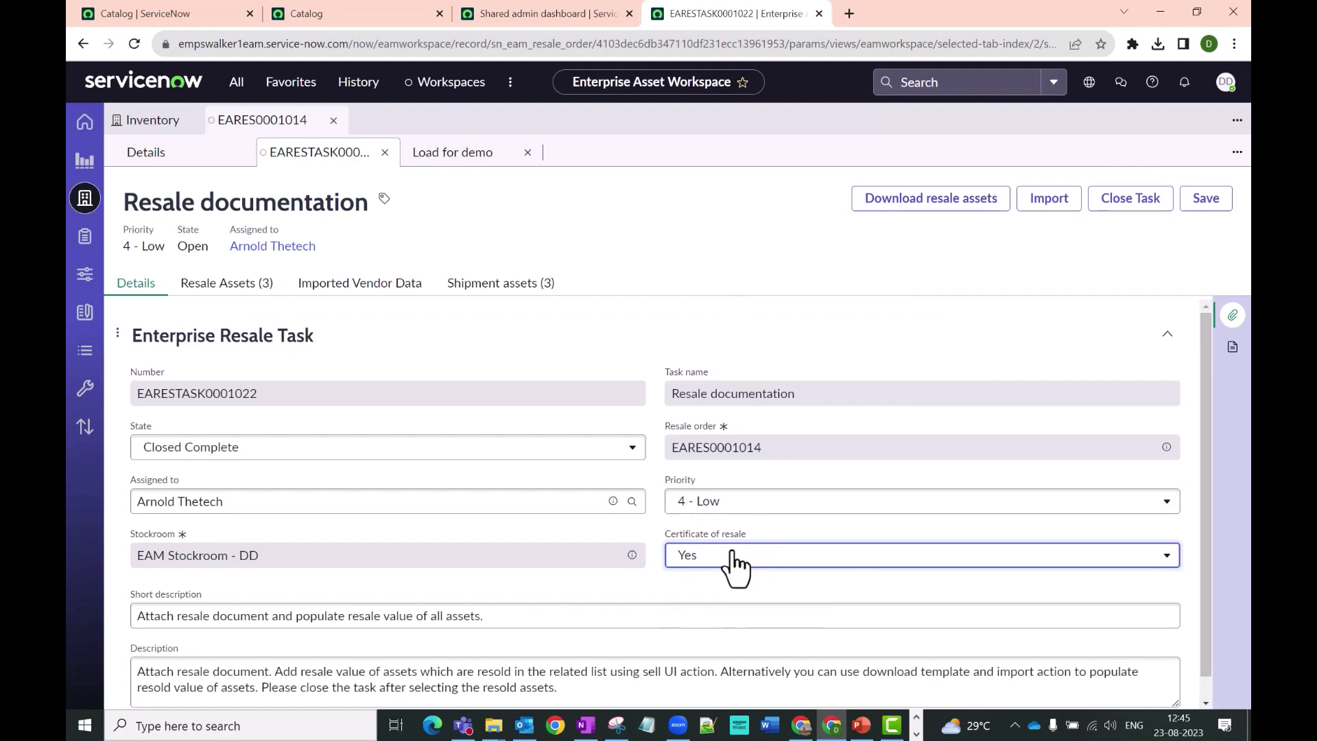
pyautogui.click(1233, 314)
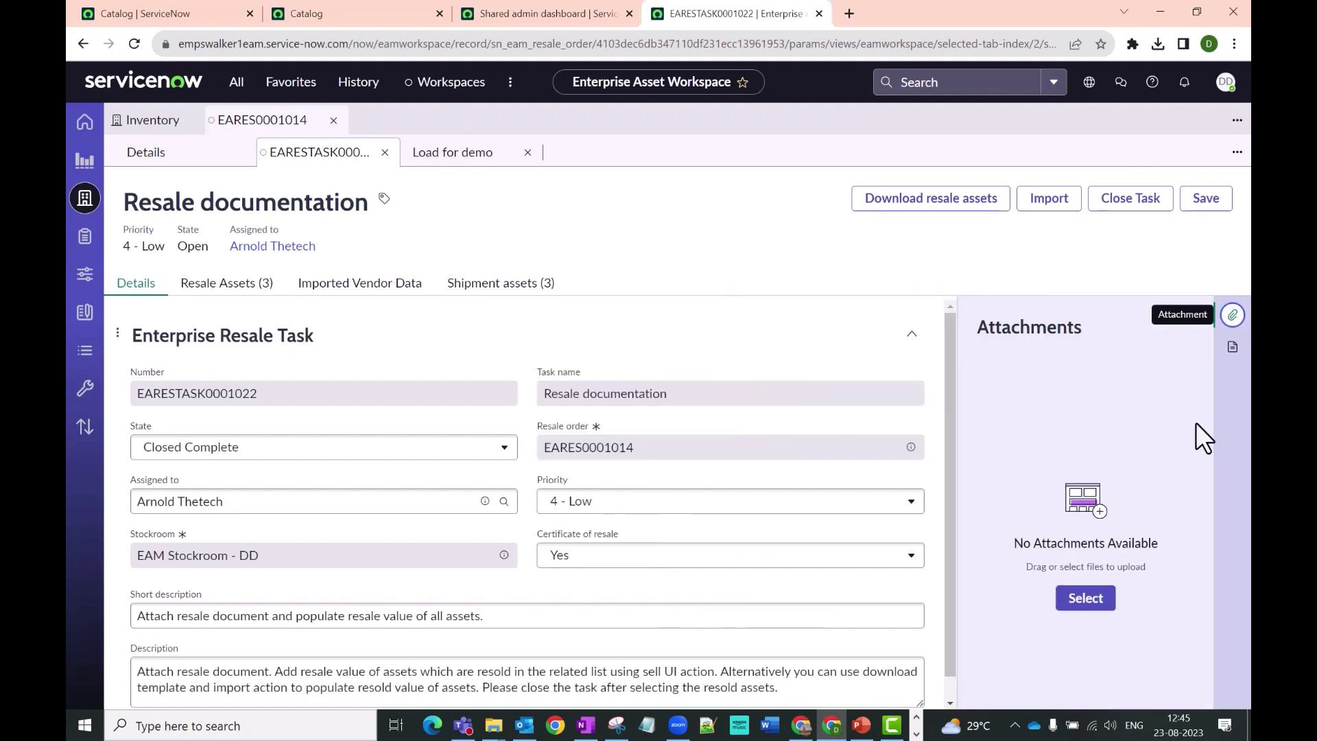
pyautogui.click(1096, 602)
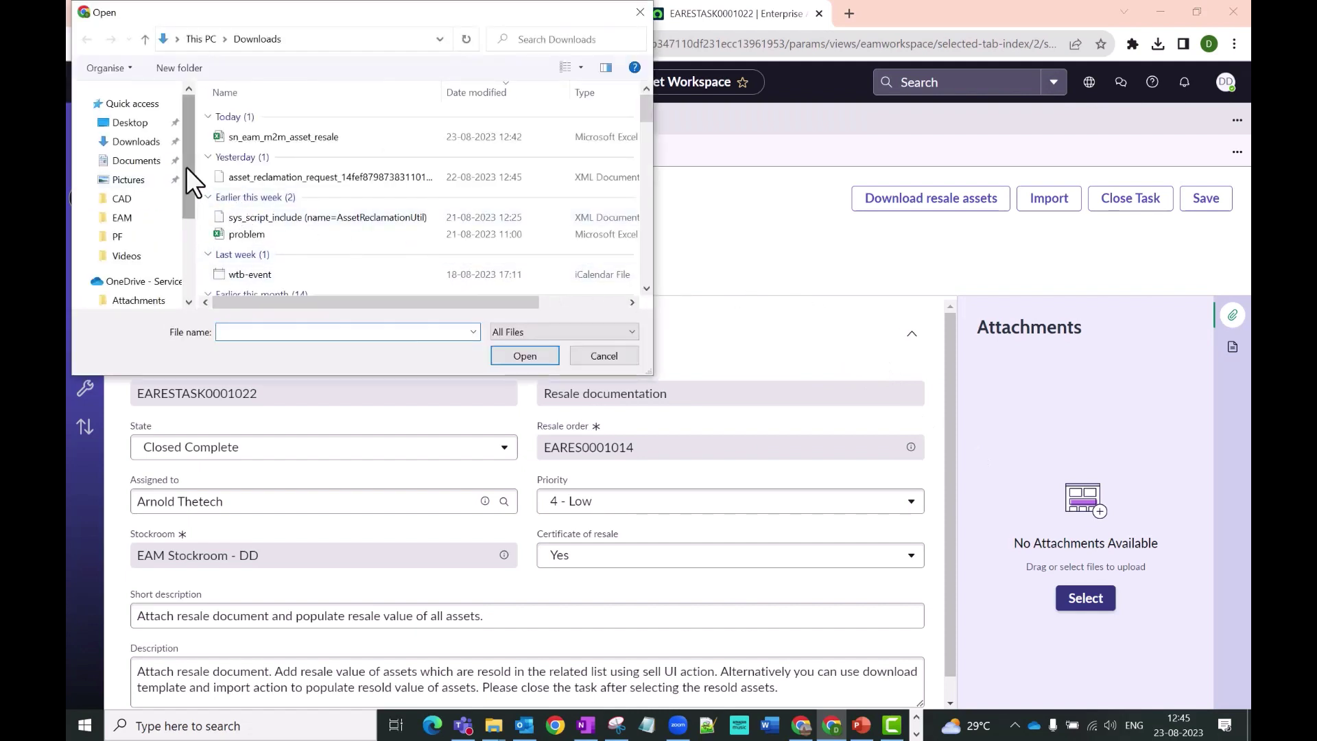
pyautogui.click(120, 218)
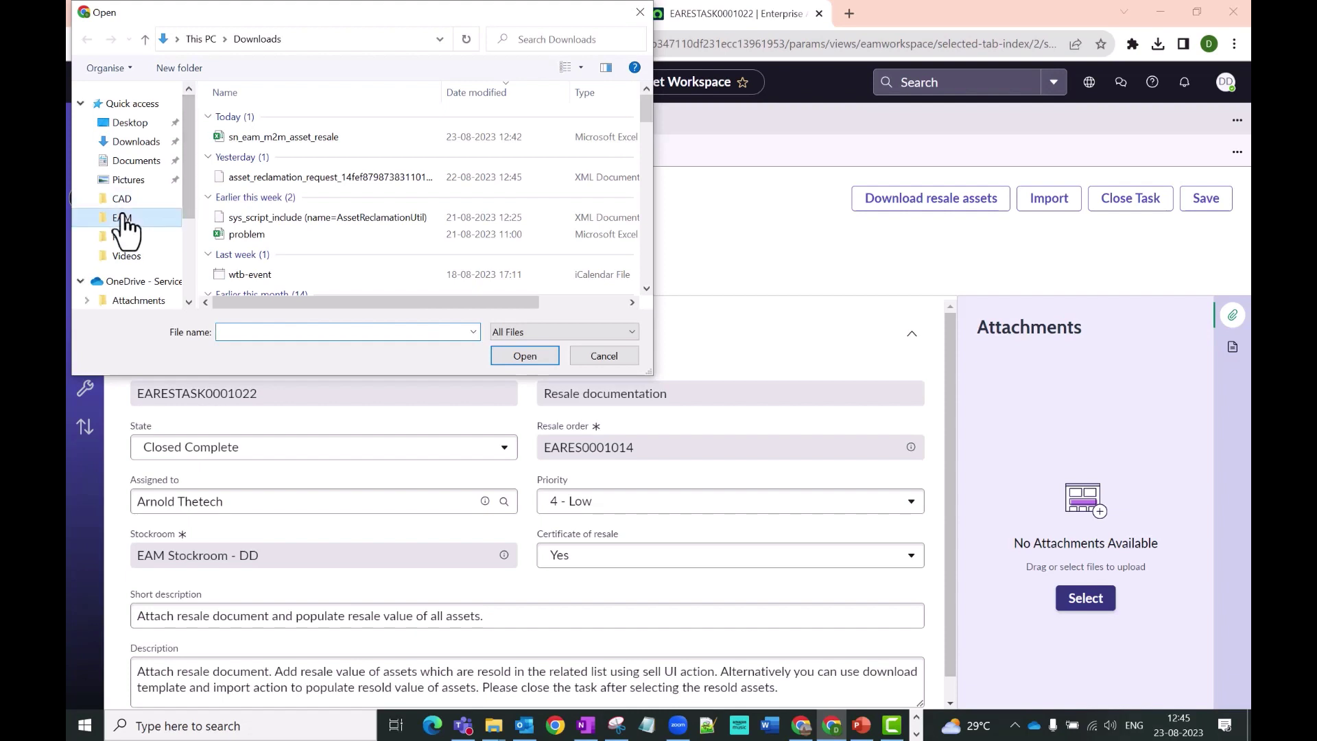
pyautogui.click(275, 152)
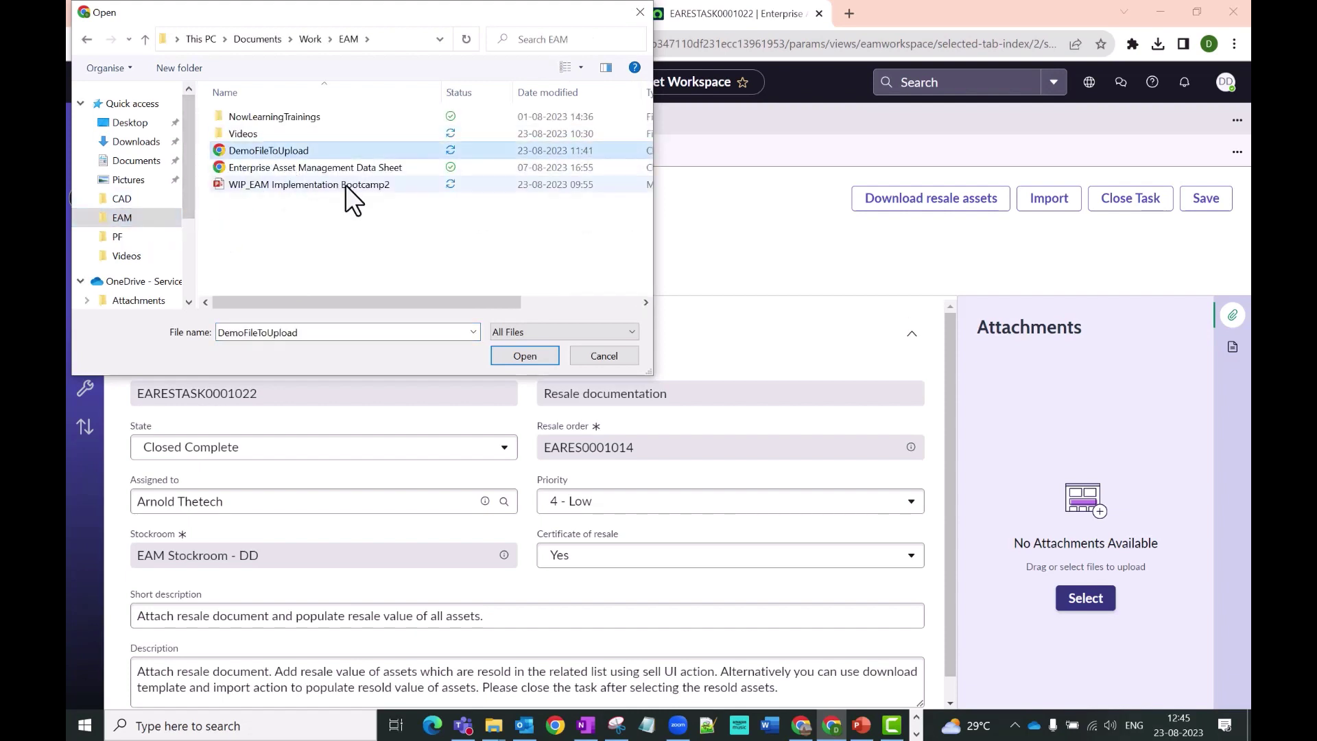
pyautogui.click(522, 355)
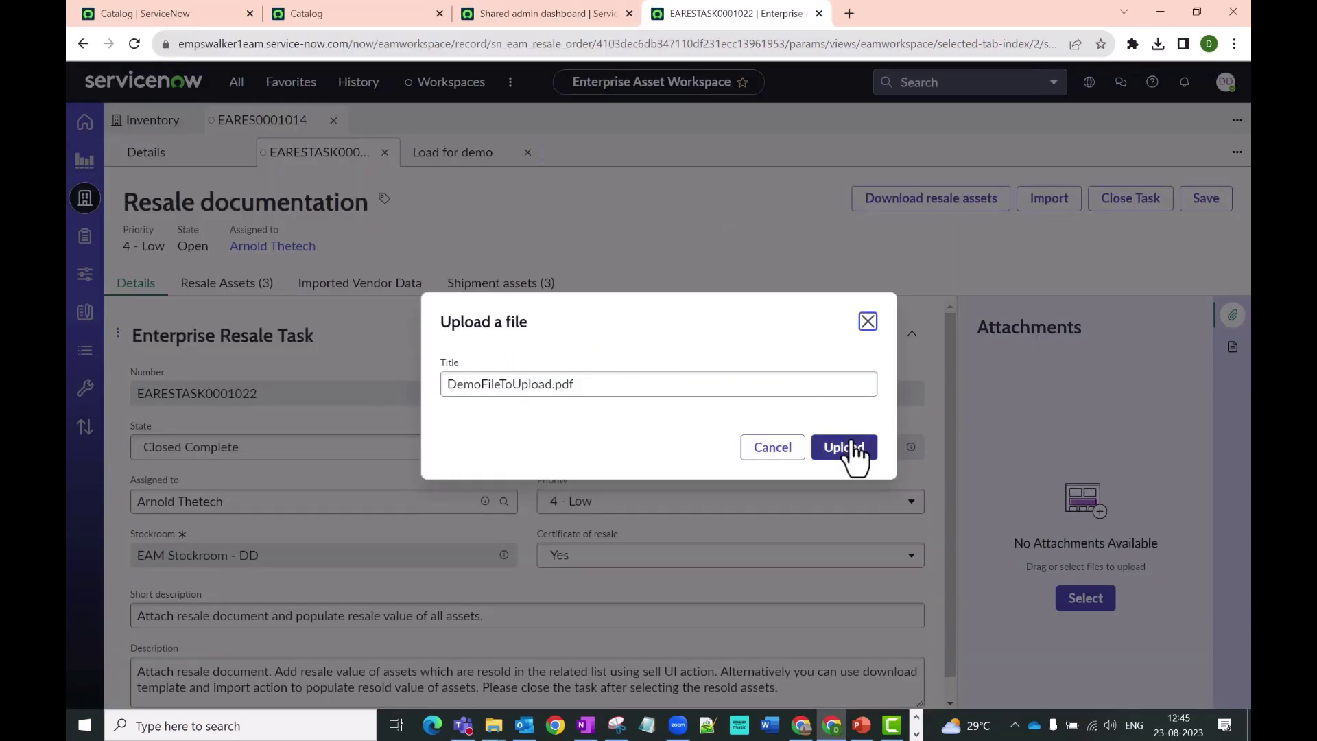
pyautogui.click(844, 447)
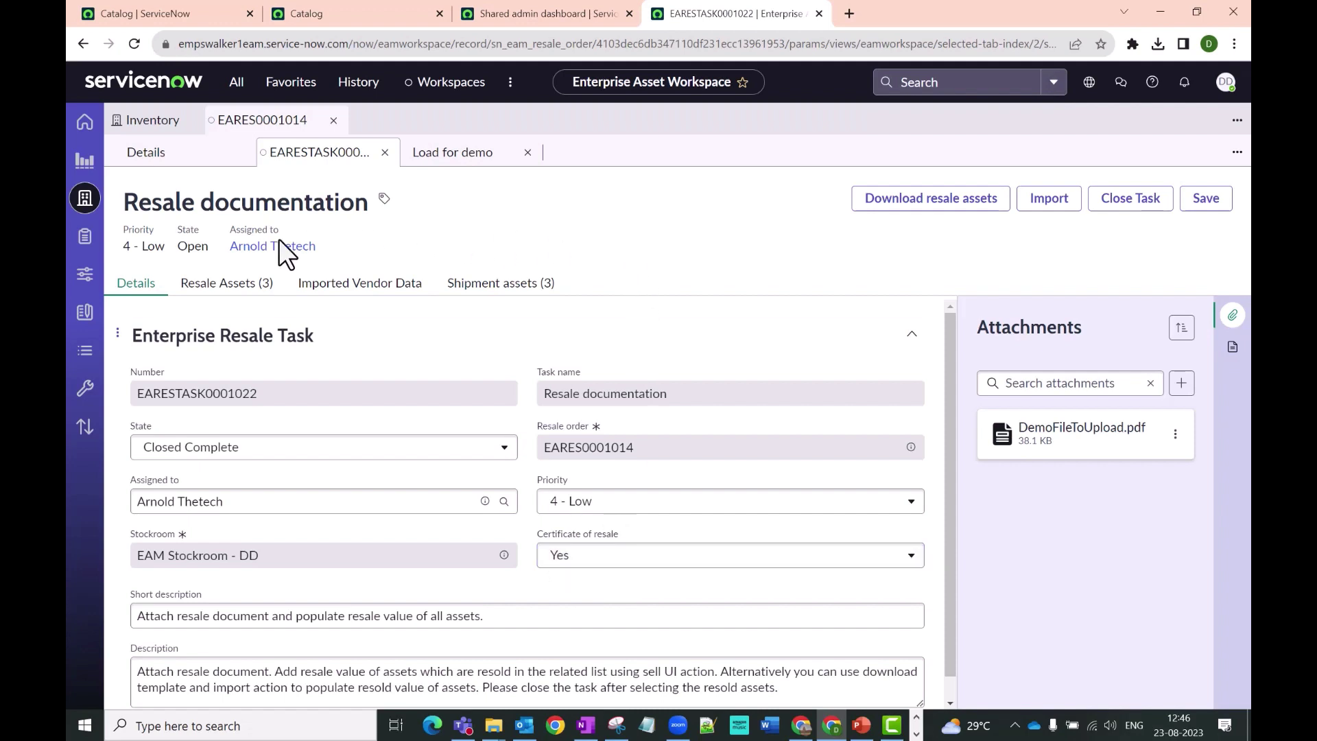
# Review the columns of the Resale Assets and Shipment assets lists in the Resale documentation task
pyautogui.click(221, 283)
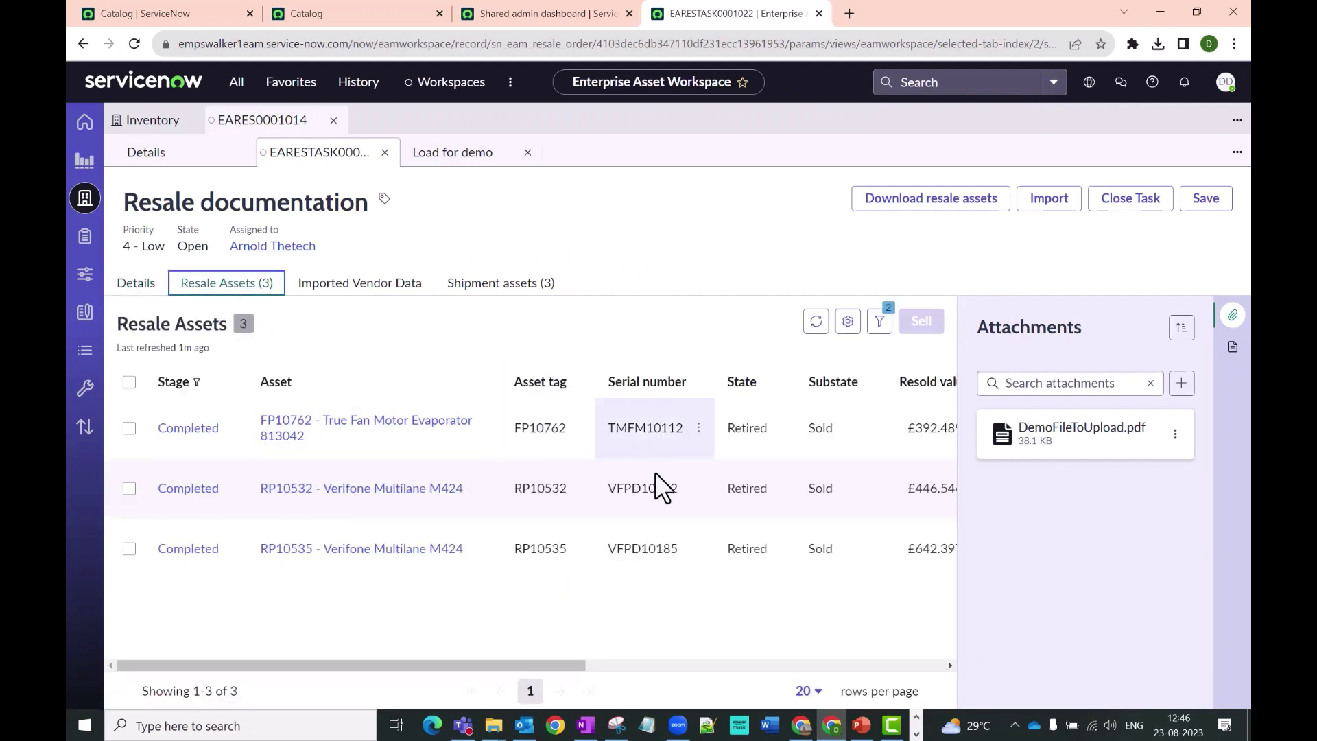
pyautogui.moveTo(405, 665); pyautogui.dragTo(566, 670)
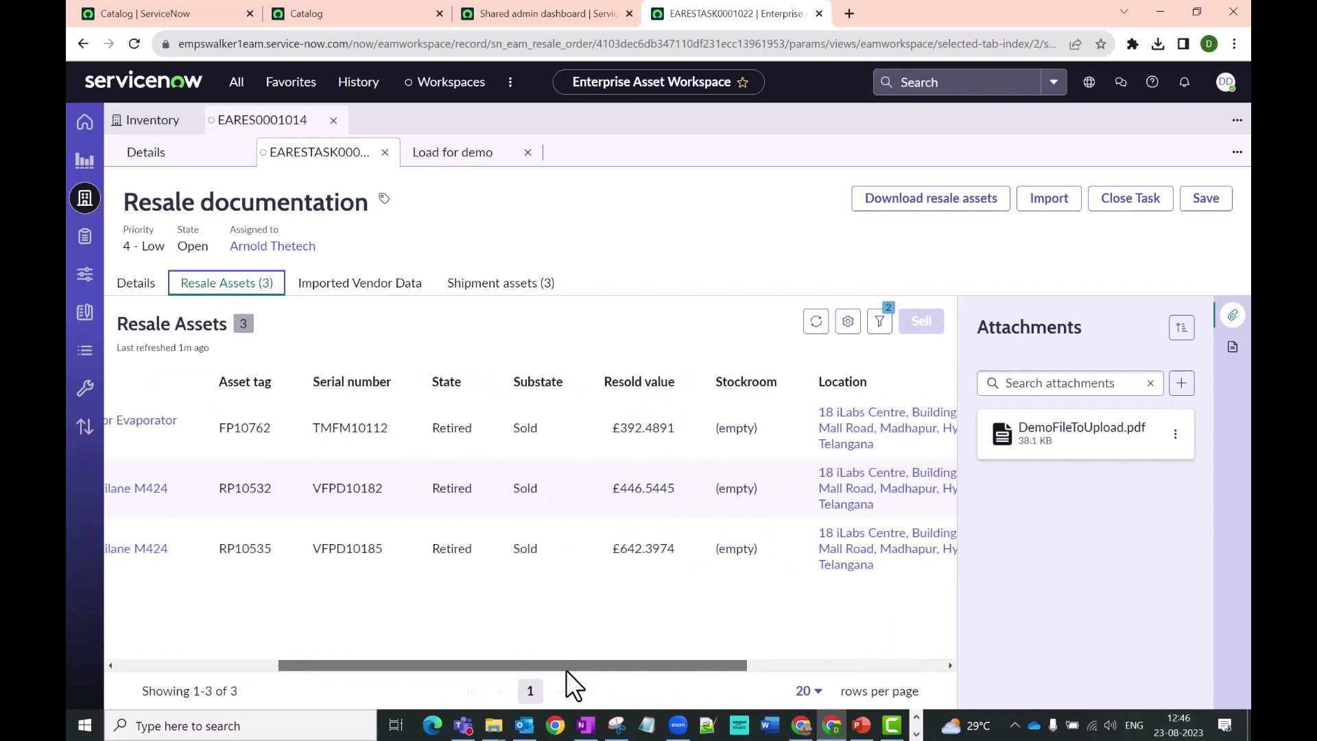
pyautogui.moveTo(476, 664); pyautogui.dragTo(531, 651)
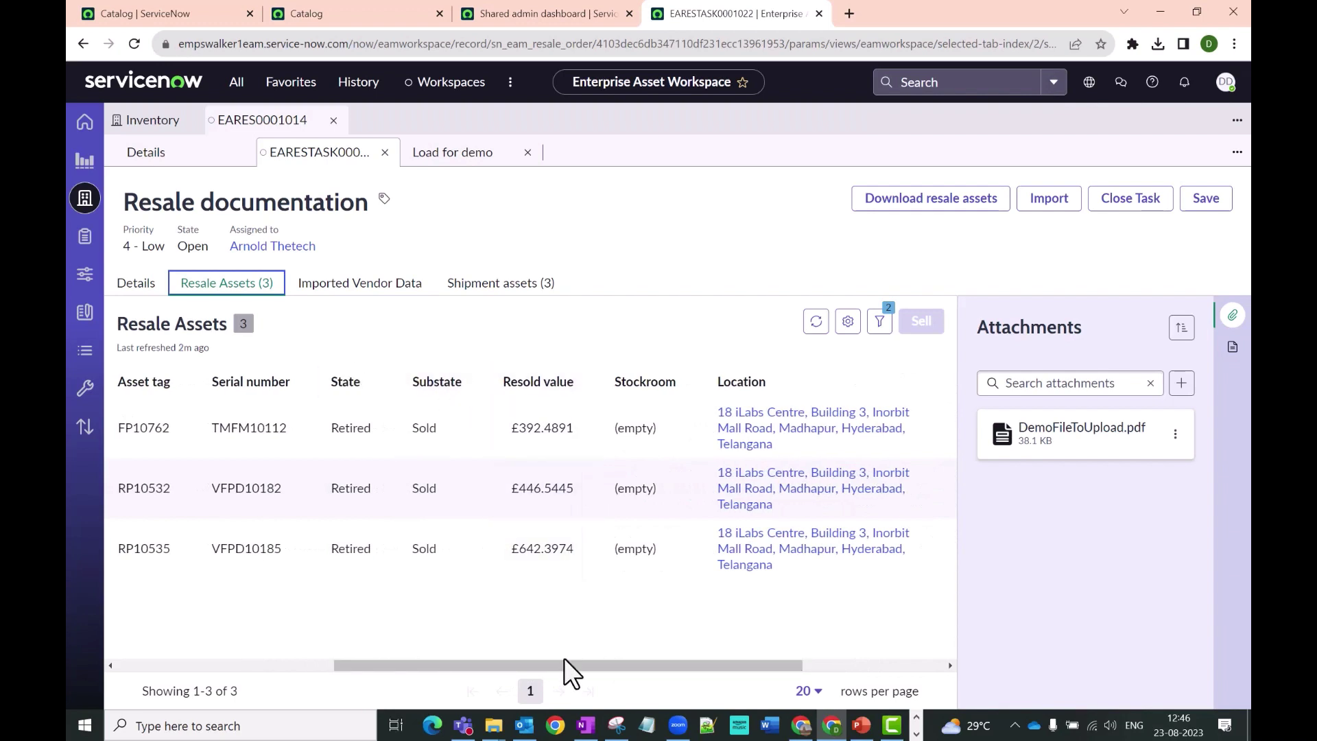
pyautogui.moveTo(564, 661); pyautogui.dragTo(214, 649)
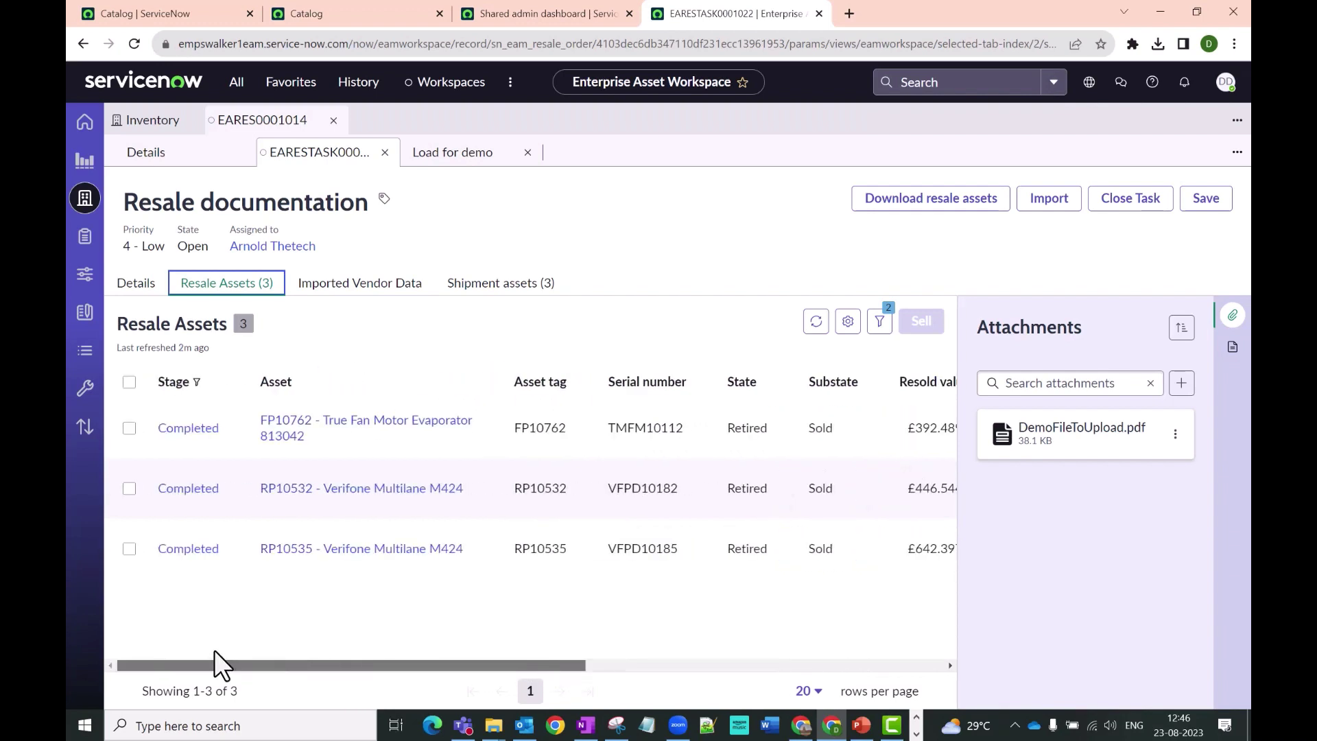
pyautogui.click(473, 281)
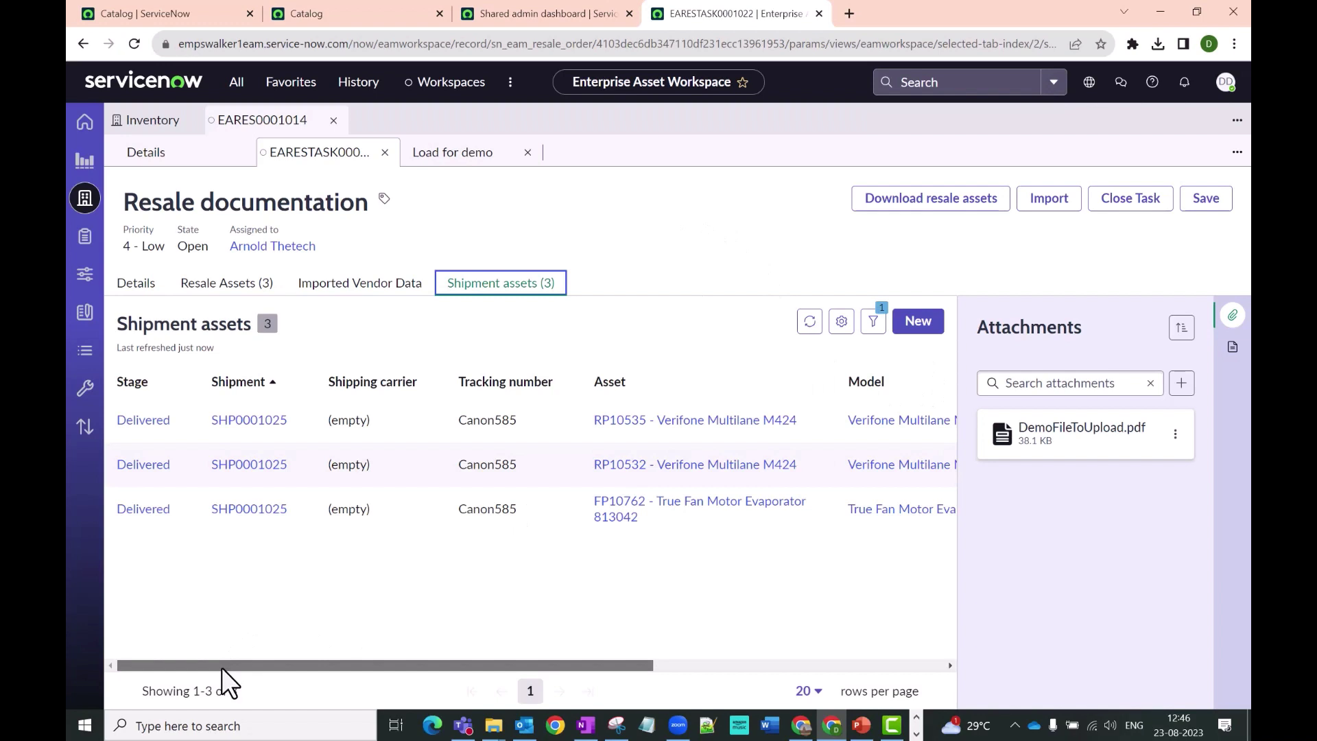
pyautogui.moveTo(230, 668); pyautogui.dragTo(540, 680)
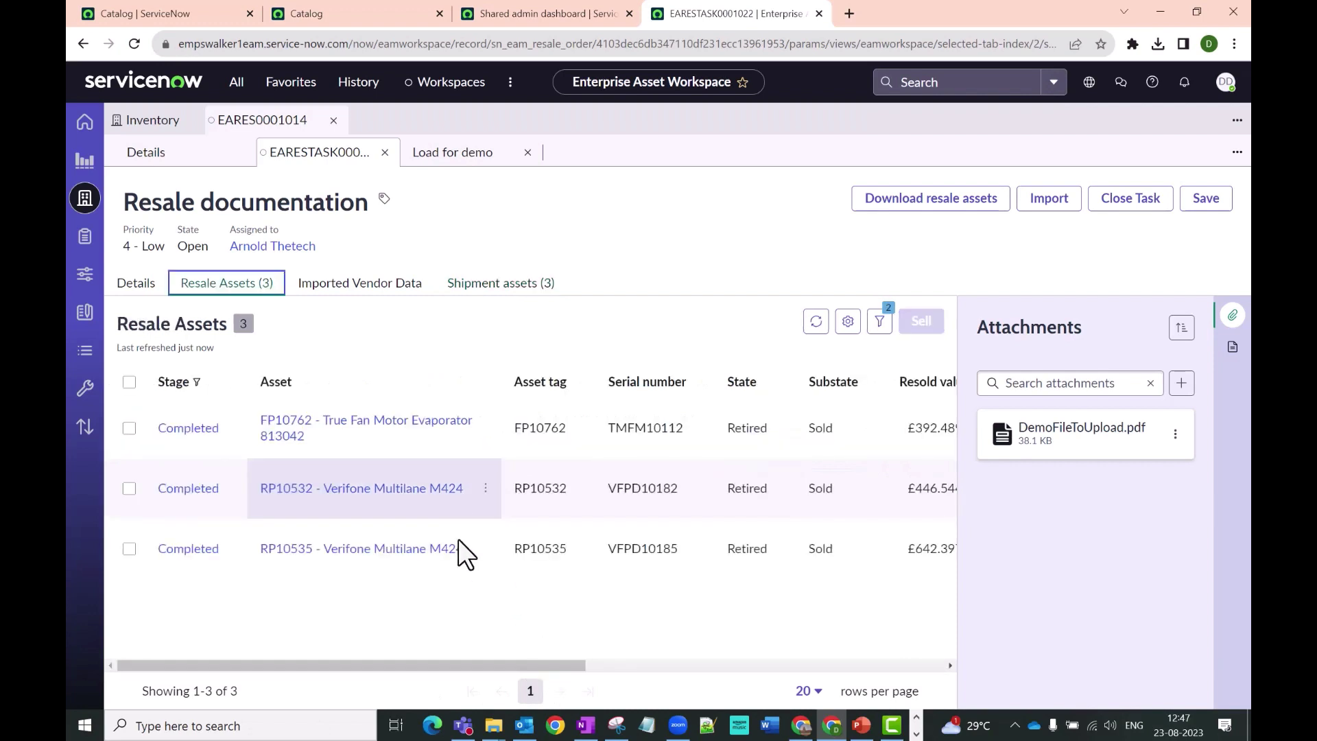
# Close the Resale documentation task as complete and close the Load for demo import record
pyautogui.click(134, 284)
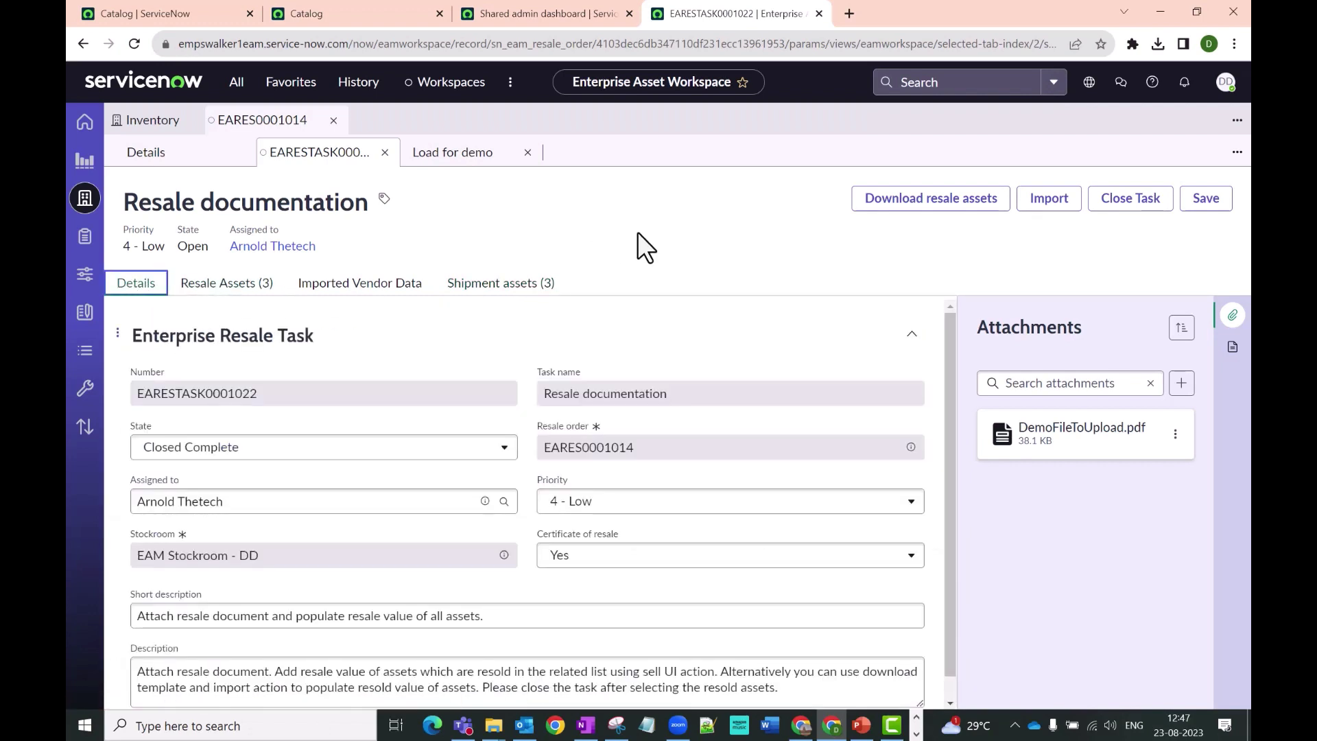
pyautogui.click(1106, 205)
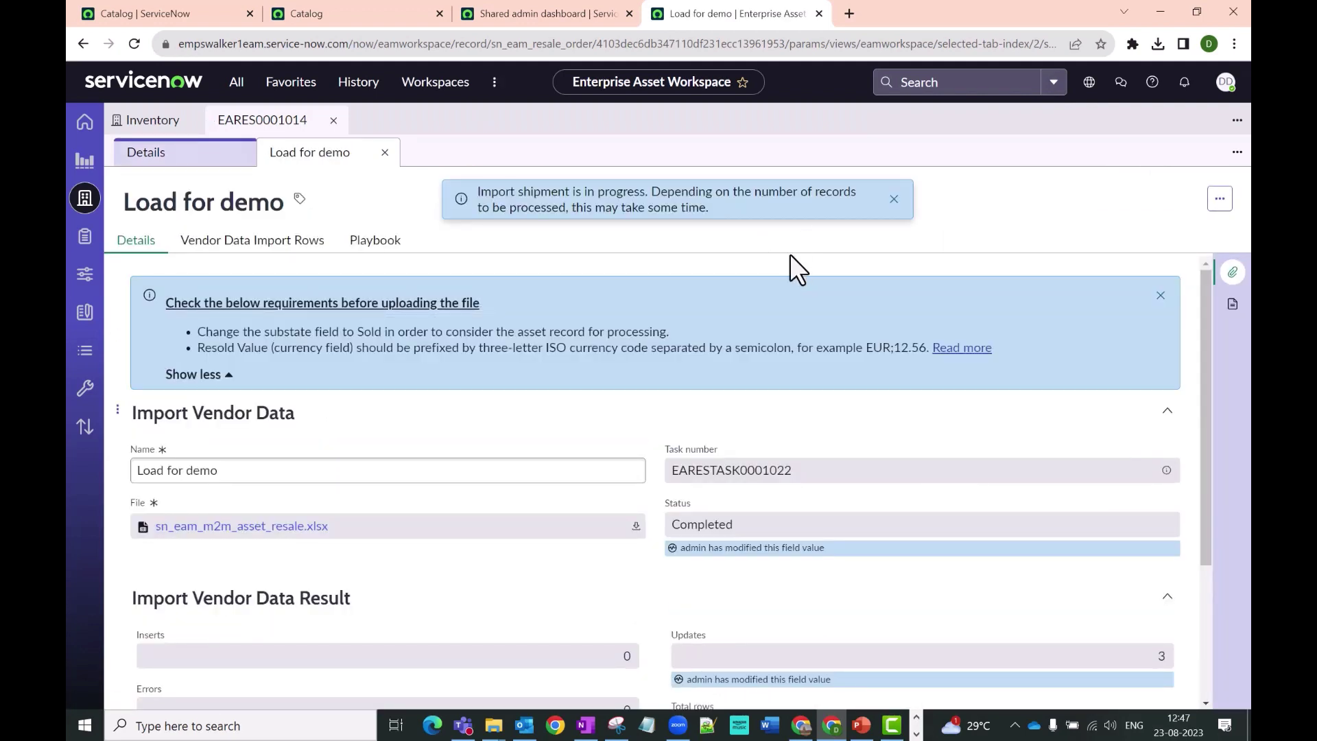
pyautogui.click(384, 152)
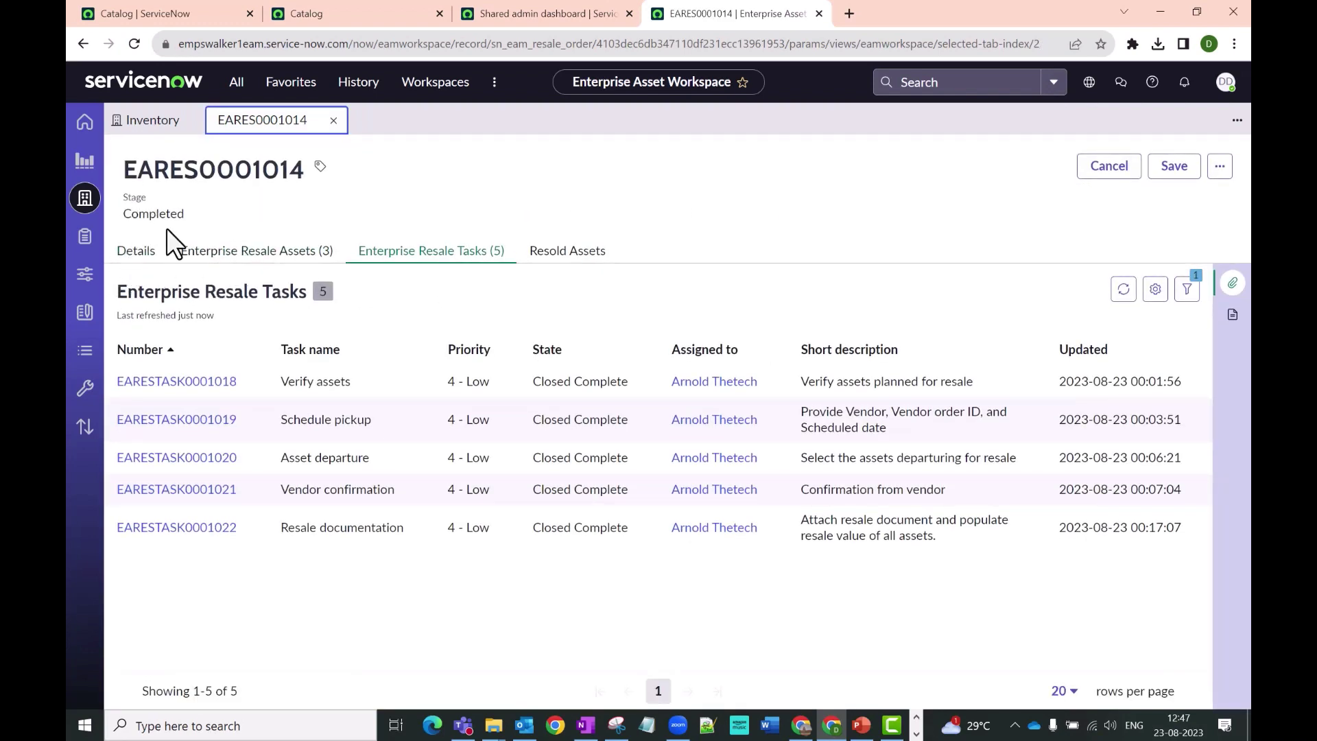
# Examine the resale order's stage, certificate of resale and vendor fields, and its pickup details
pyautogui.moveTo(123, 213); pyautogui.dragTo(187, 213)
pyautogui.click(122, 252)
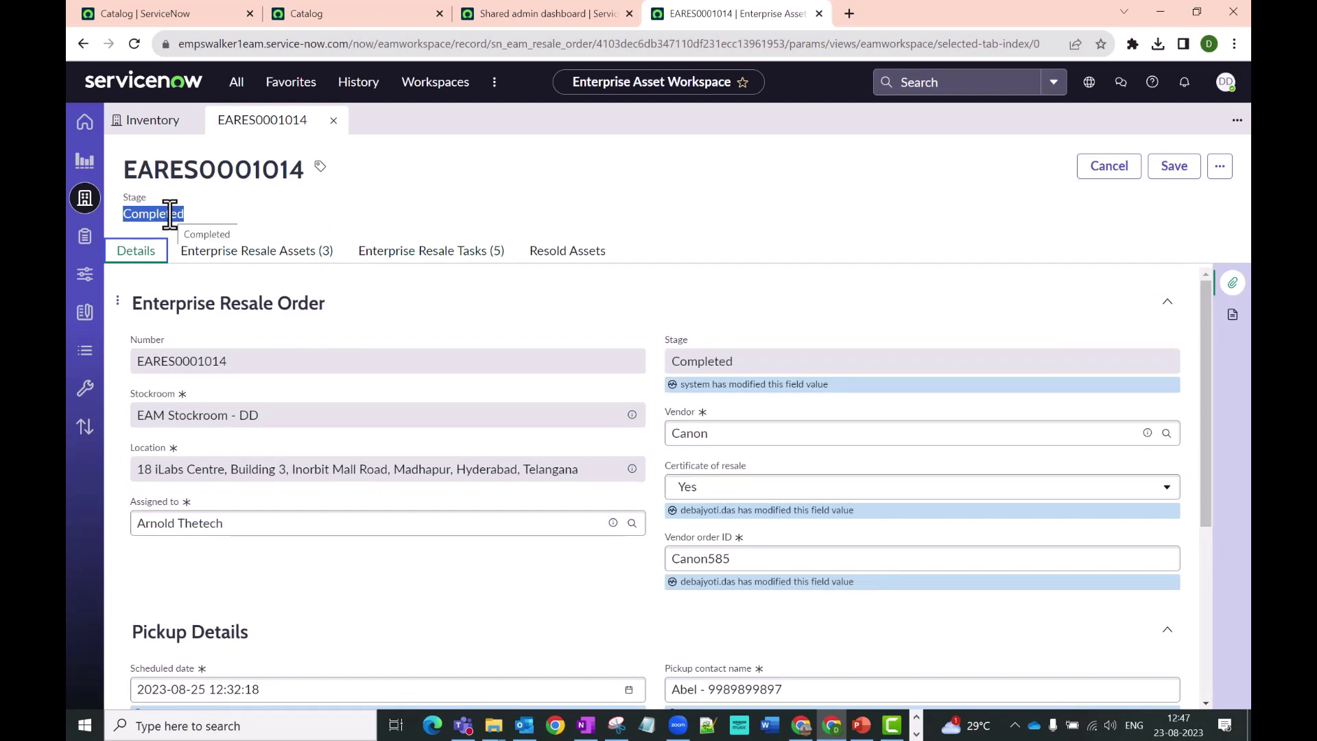
pyautogui.click(714, 361)
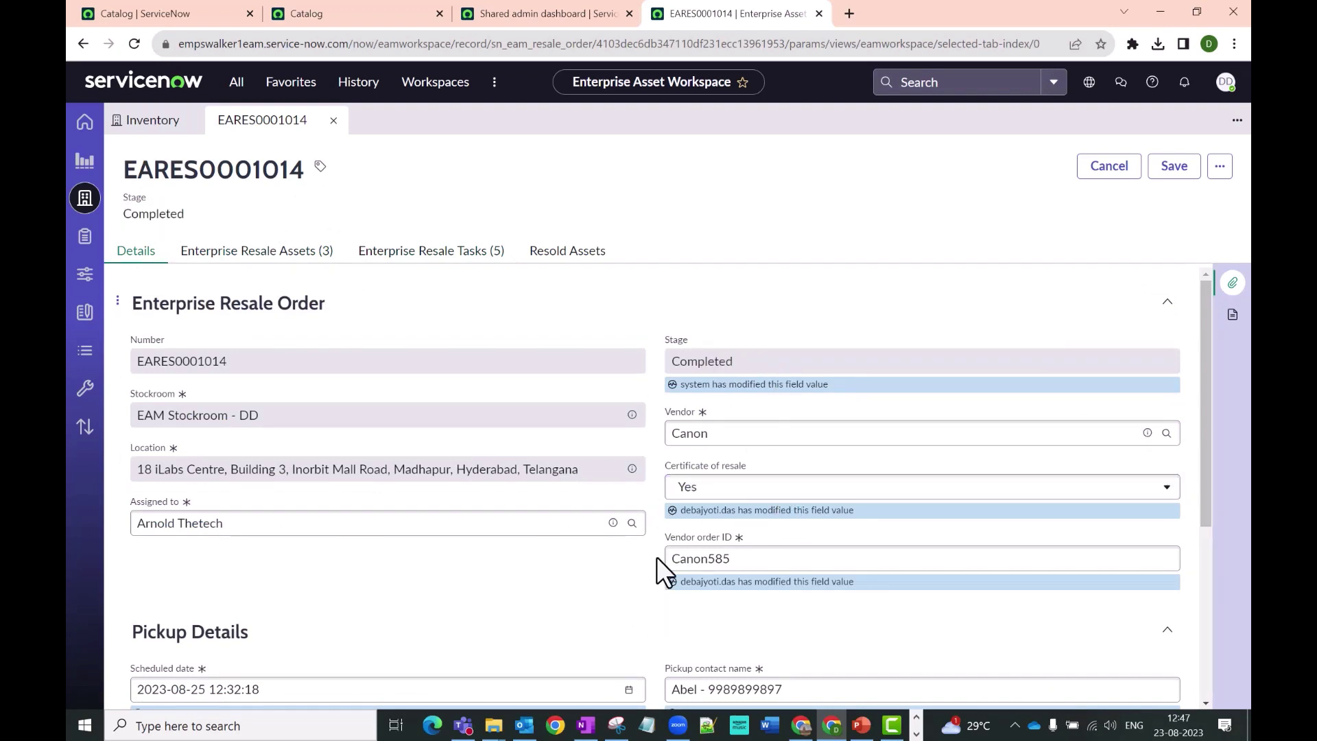
pyautogui.scroll(-5, 638, 521)
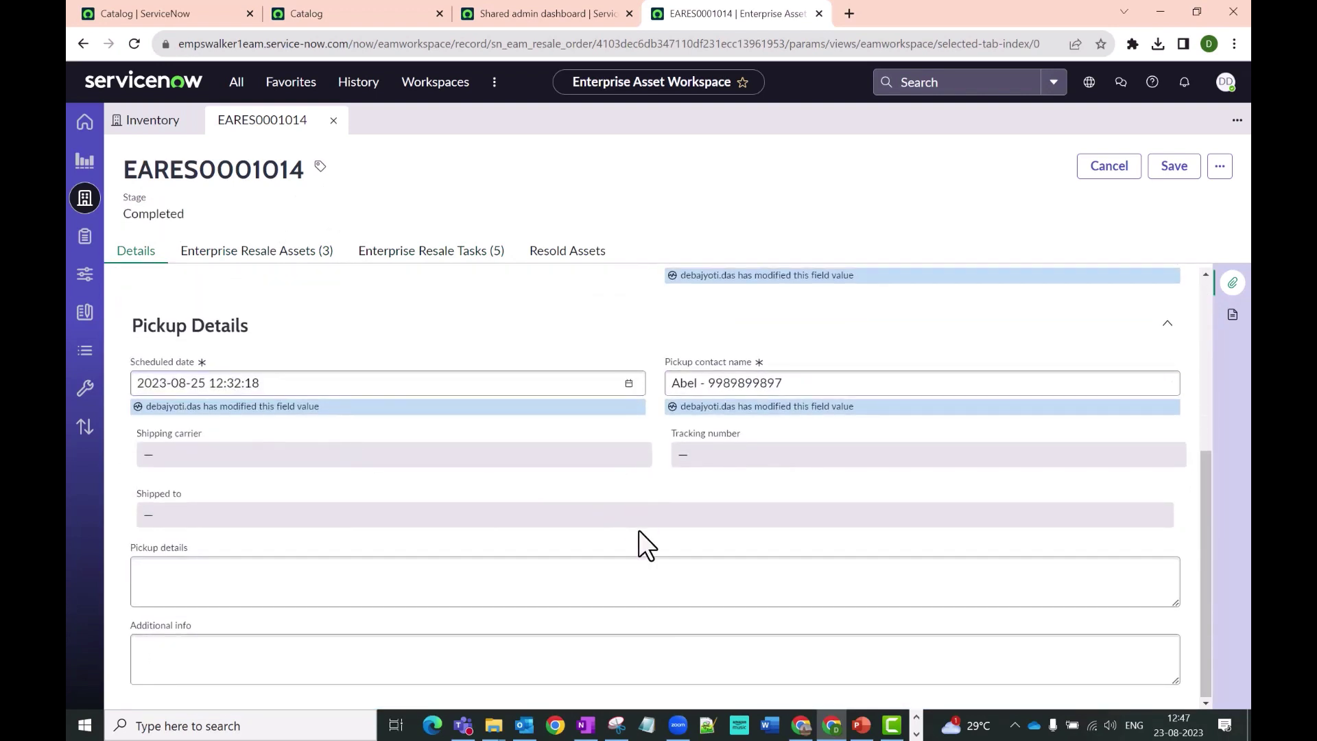
pyautogui.scroll(5, 636, 535)
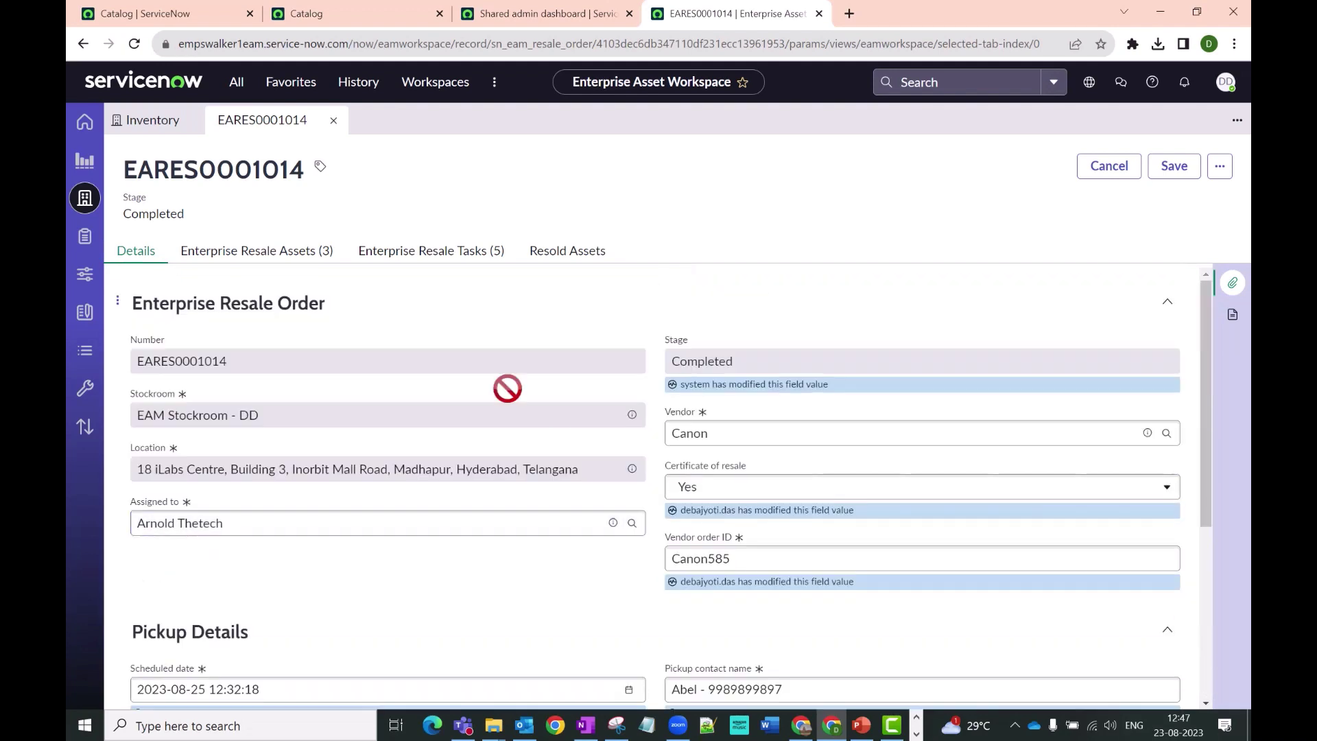
# Open the FP10762 True Fan Motor Evaporator 813042 asset from the order's resale assets and examine its substate and the resold value work note
pyautogui.click(275, 260)
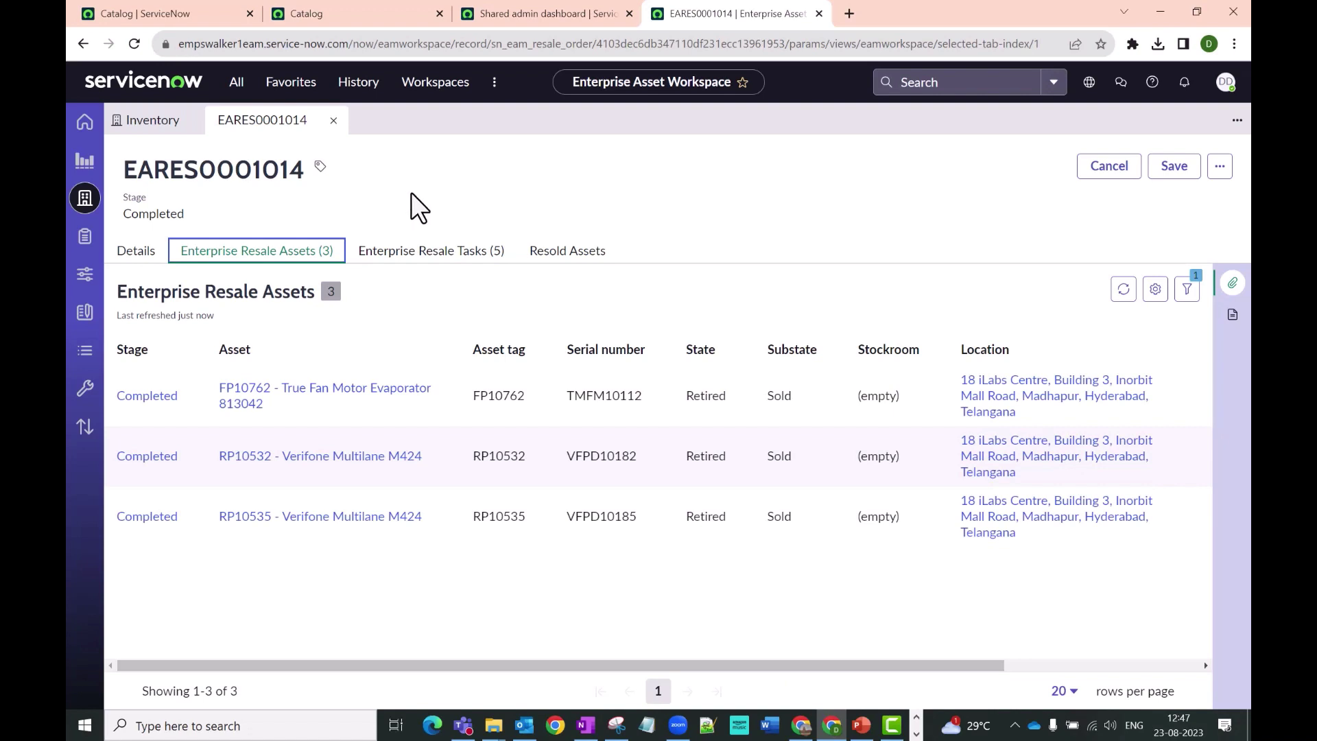
pyautogui.click(374, 393)
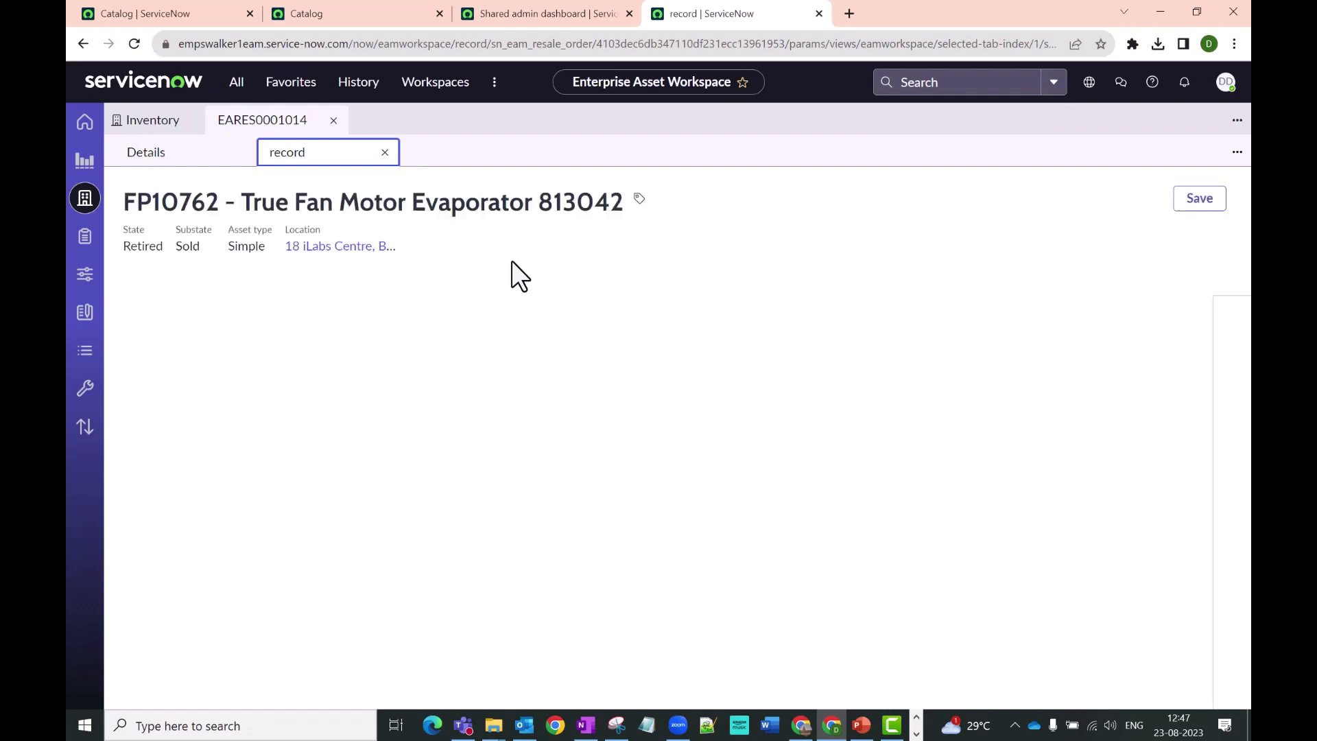
pyautogui.scroll(-2, 511, 469)
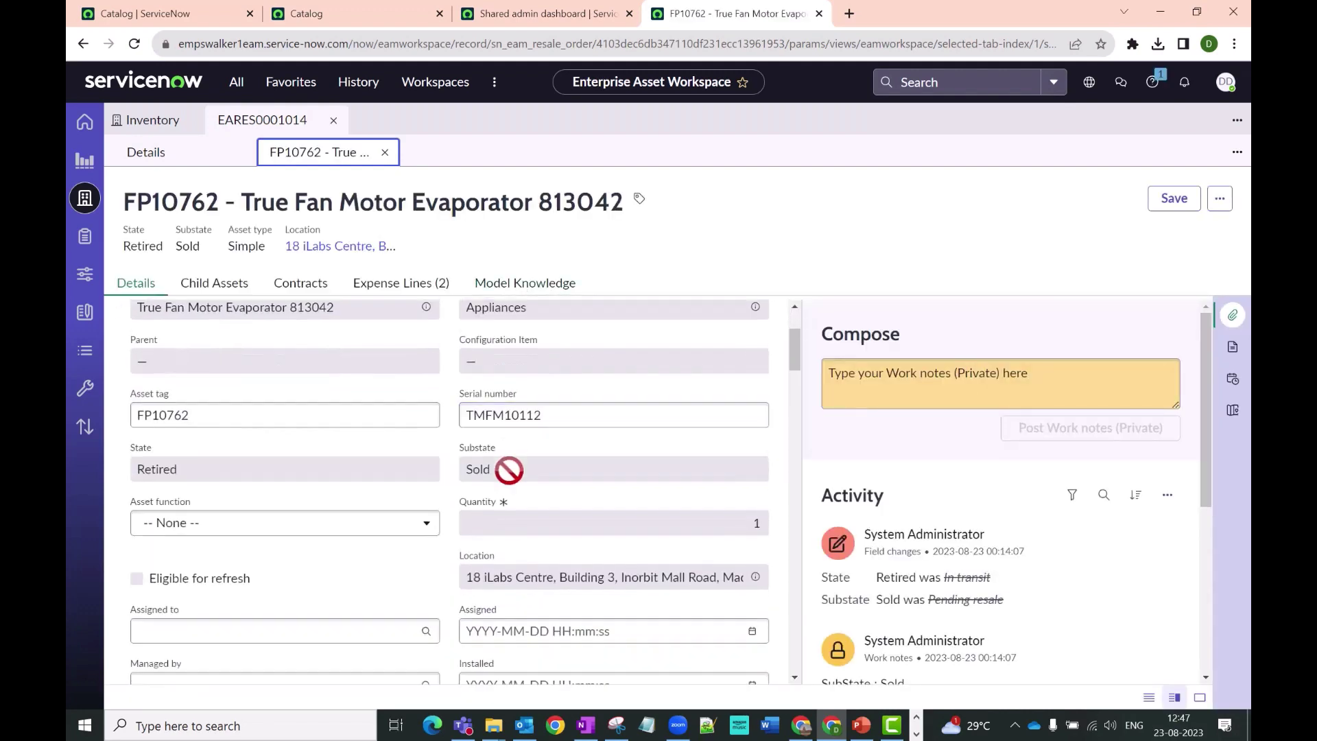
pyautogui.doubleClick(153, 456)
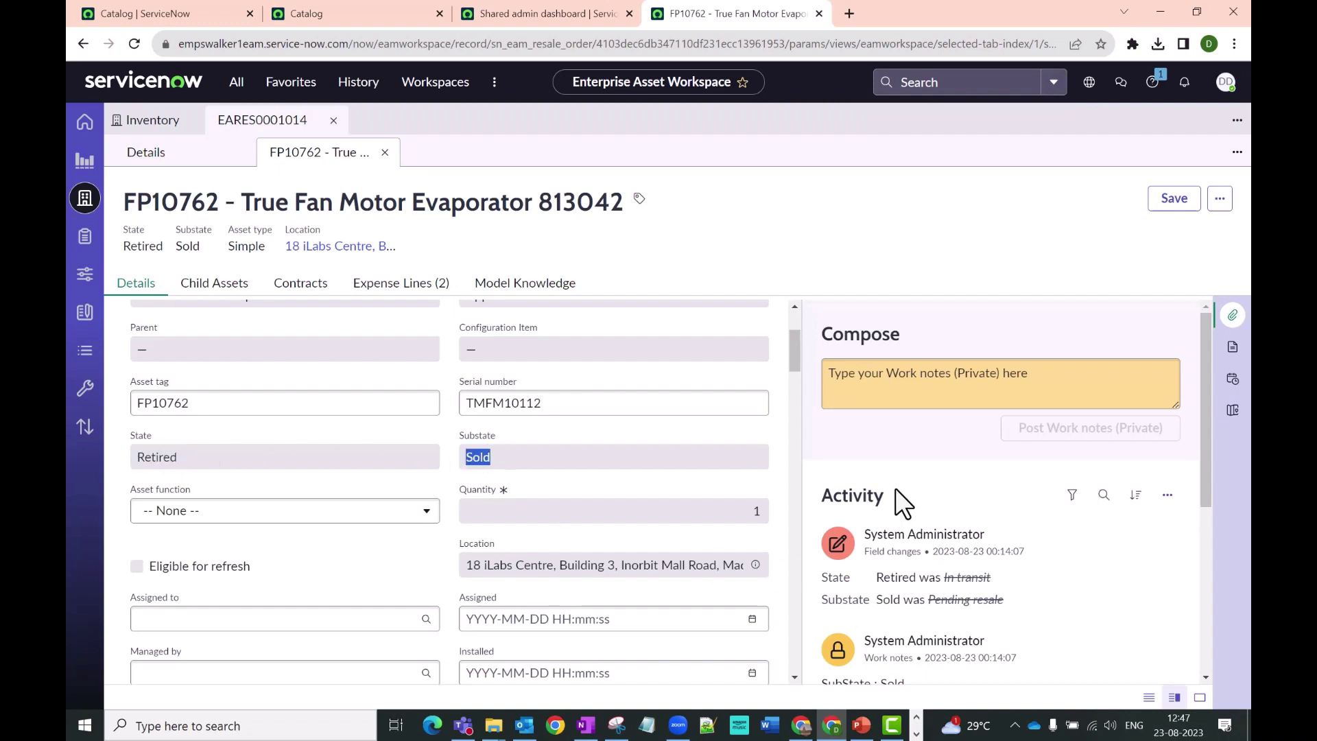
pyautogui.scroll(-1, 845, 561)
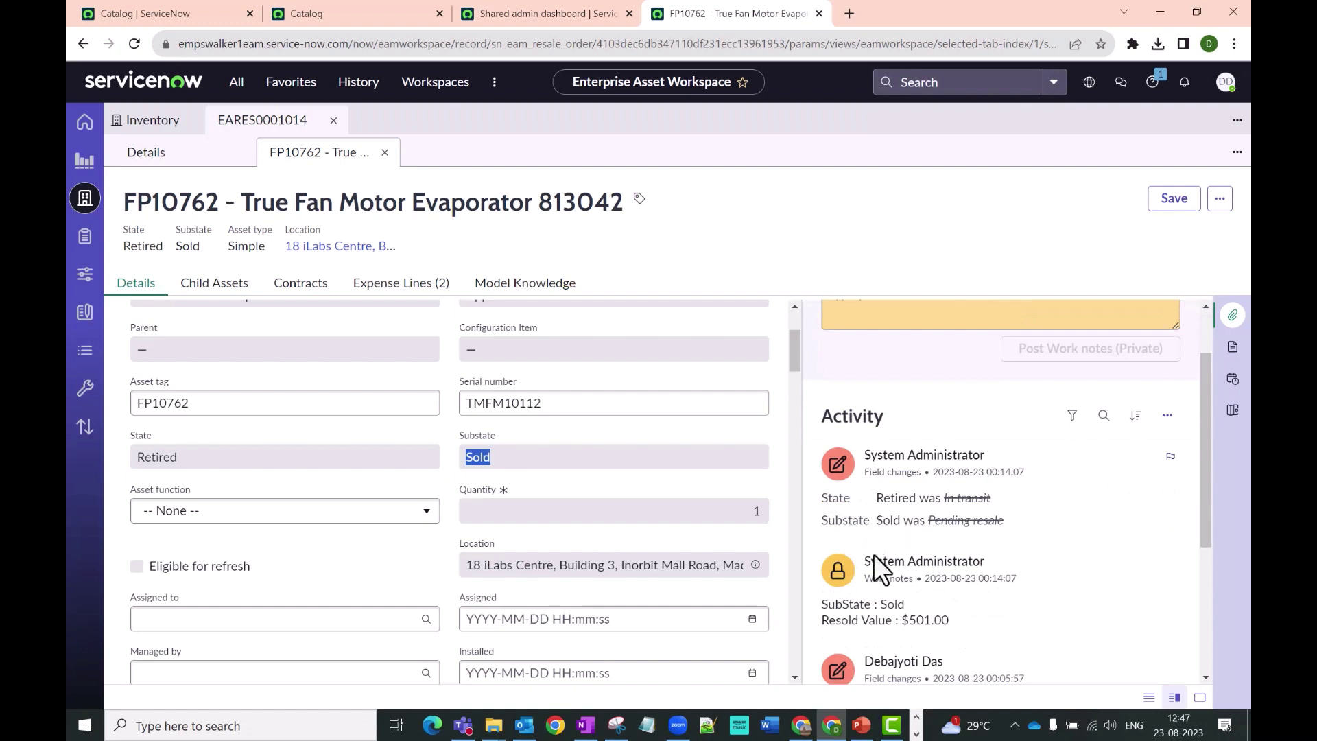
pyautogui.moveTo(821, 605); pyautogui.dragTo(947, 624)
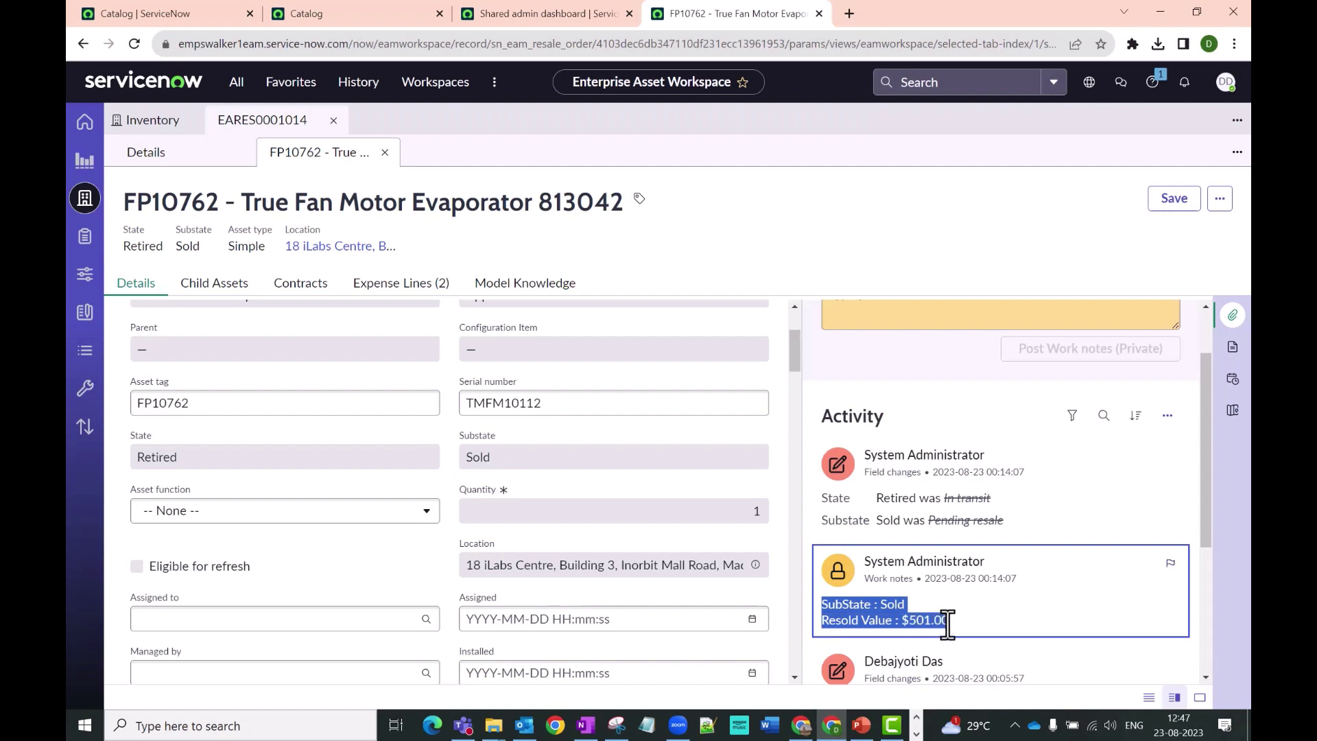